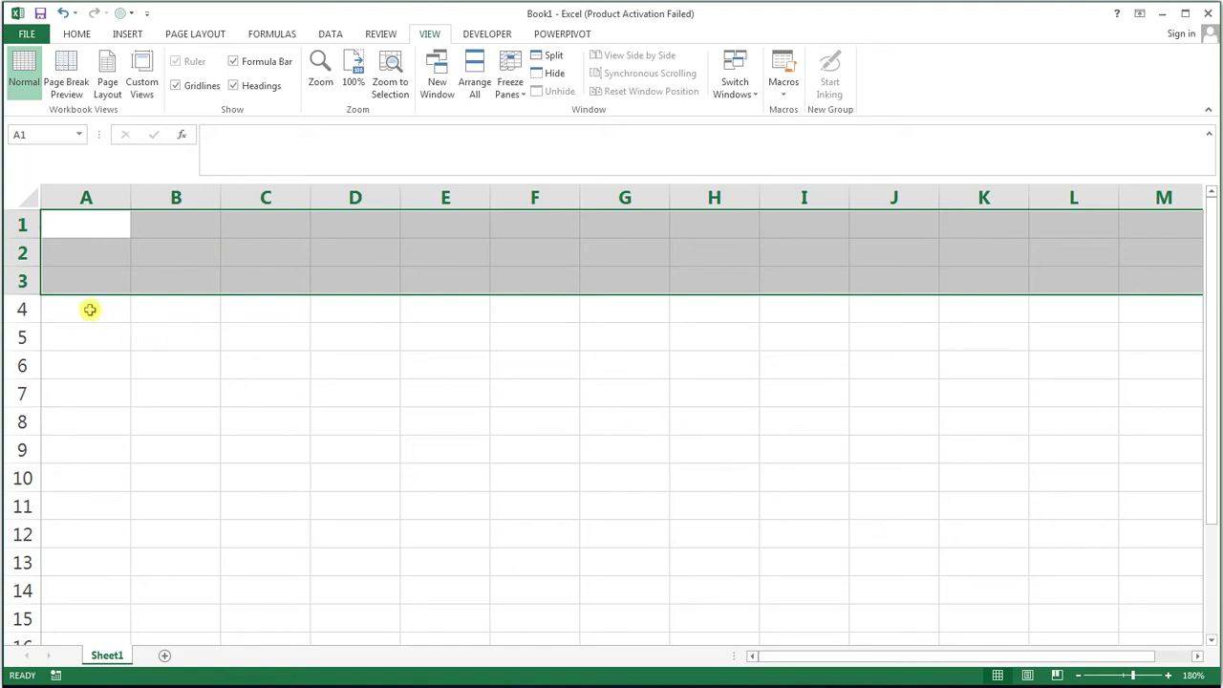
Enter NAME in A4 and a two-line ROLL NO heading in B4.
{"action": "left_click", "coordinate": [91, 311]}
{"action": "type", "text": "NAME"}
{"action": "key", "text": "Tab"}
{"action": "key", "text": "Tab"}
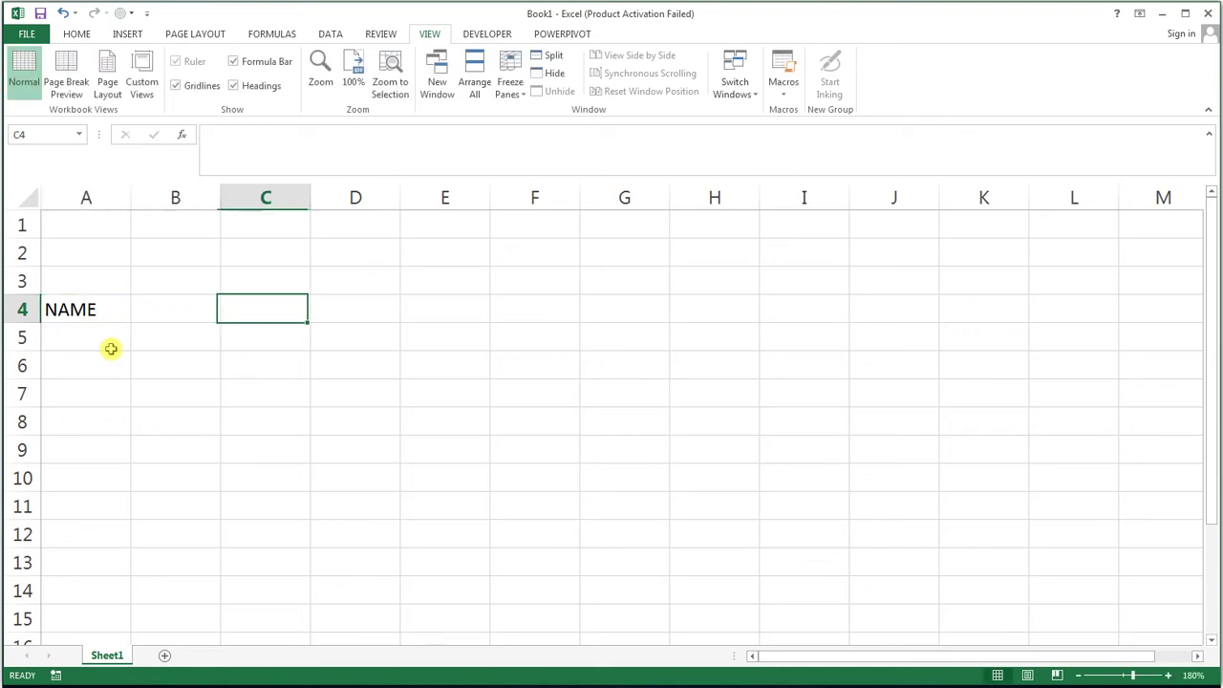
{"action": "key", "text": "shift+Tab"}
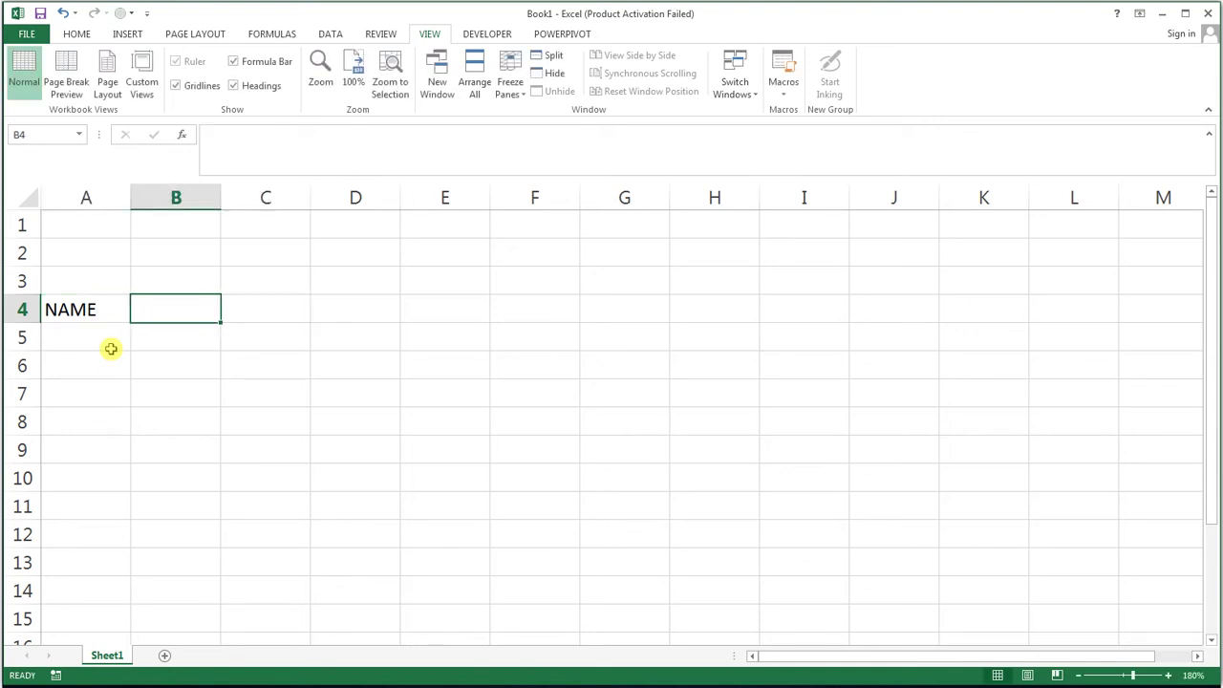
{"action": "type", "text": "ROLL"}
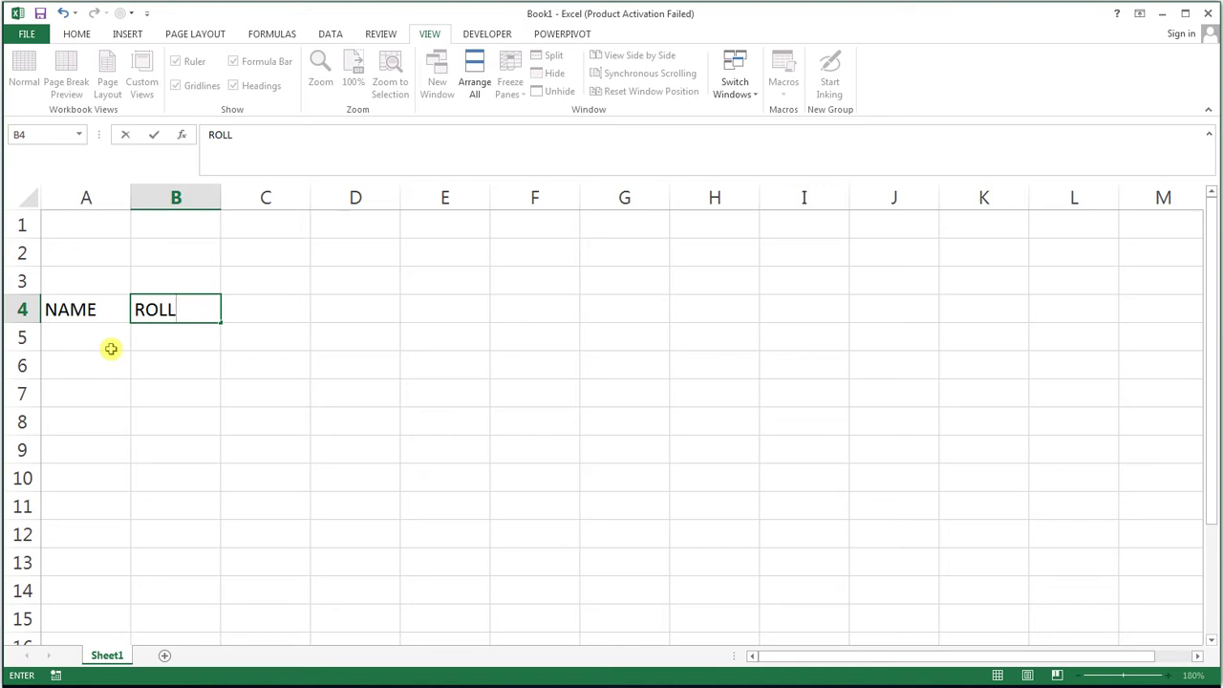
{"action": "key", "text": "alt+Return"}
{"action": "type", "text": "M"}
{"action": "key", "text": "BackSpace"}
{"action": "type", "text": "NO"}
{"action": "key", "text": "Return"}
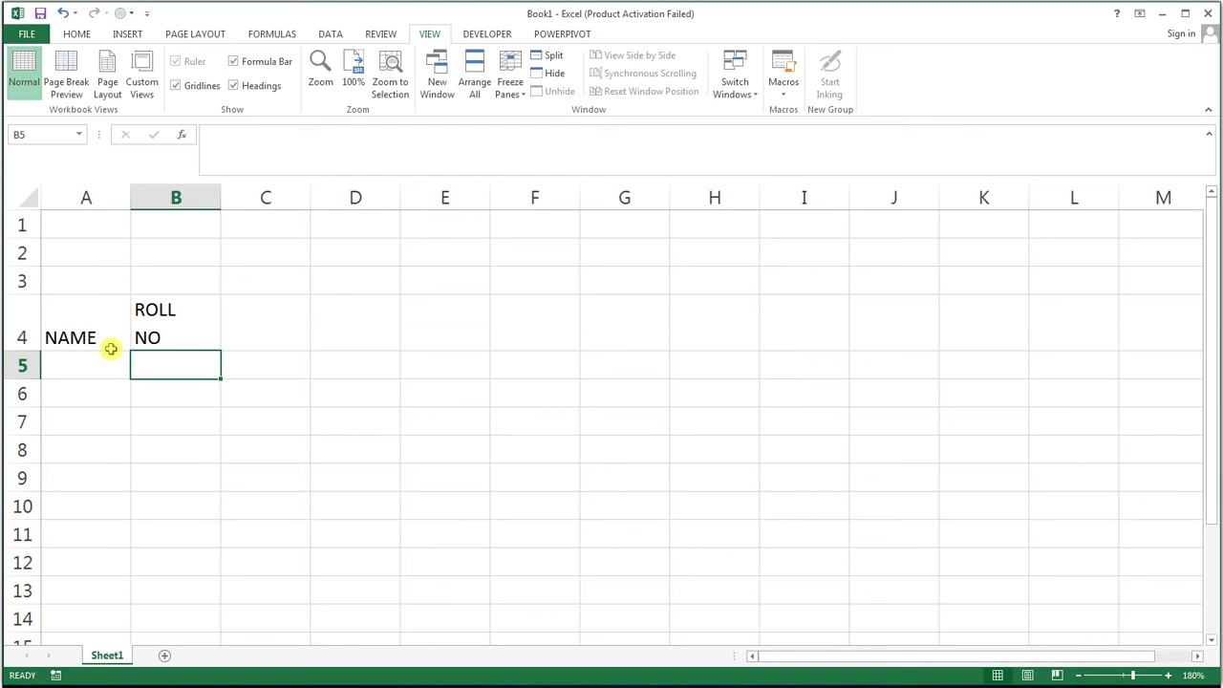
Add the TYPE heading in C4 and a two-line TOTAL LECTURE heading in D4.
{"action": "key", "text": "Right"}
{"action": "key", "text": "Up"}
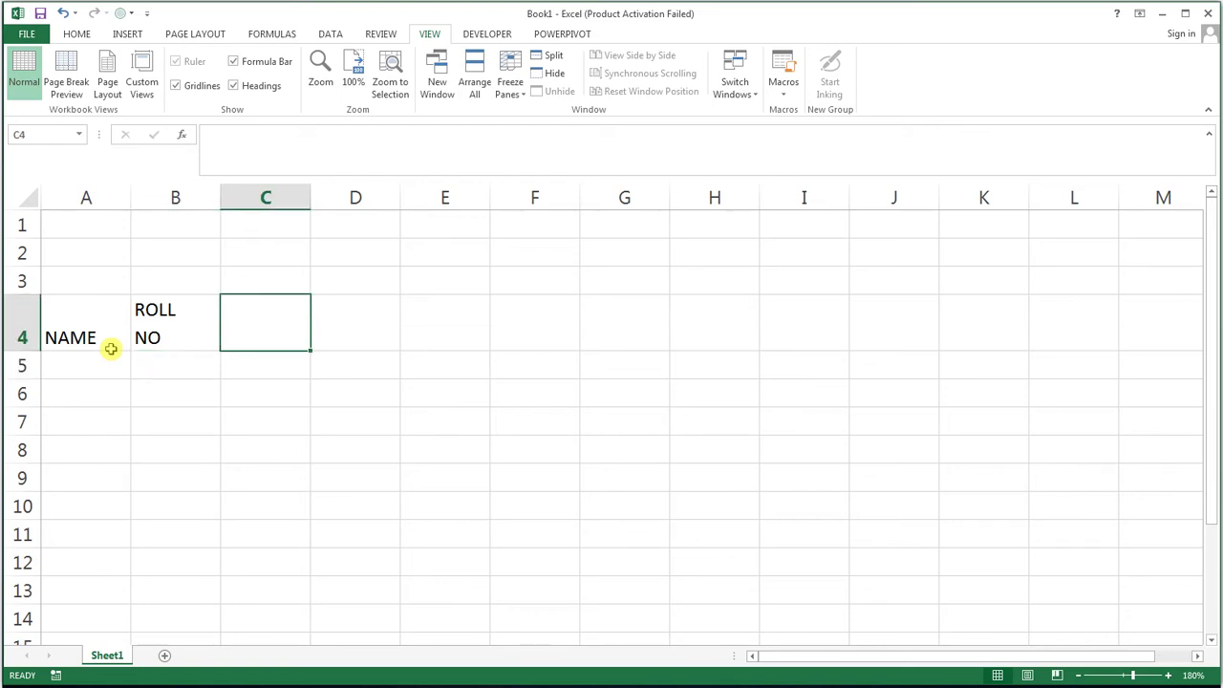
{"action": "type", "text": "T"}
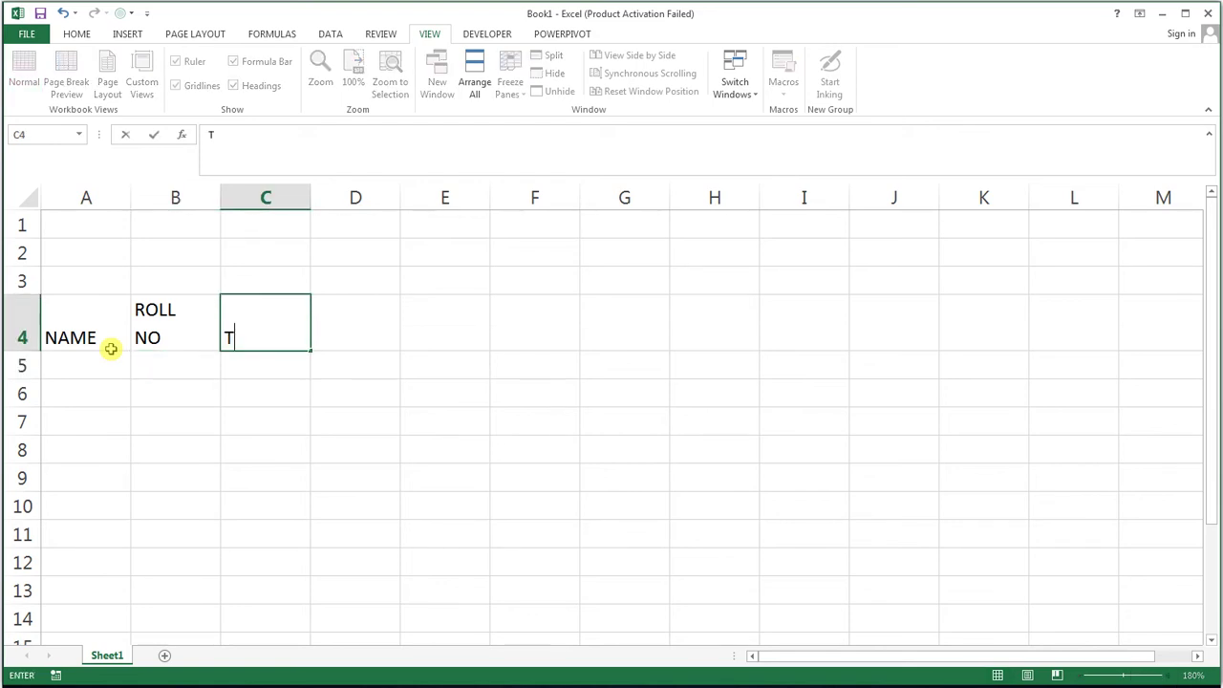
{"action": "type", "text": "YPE"}
{"action": "key", "text": "Tab"}
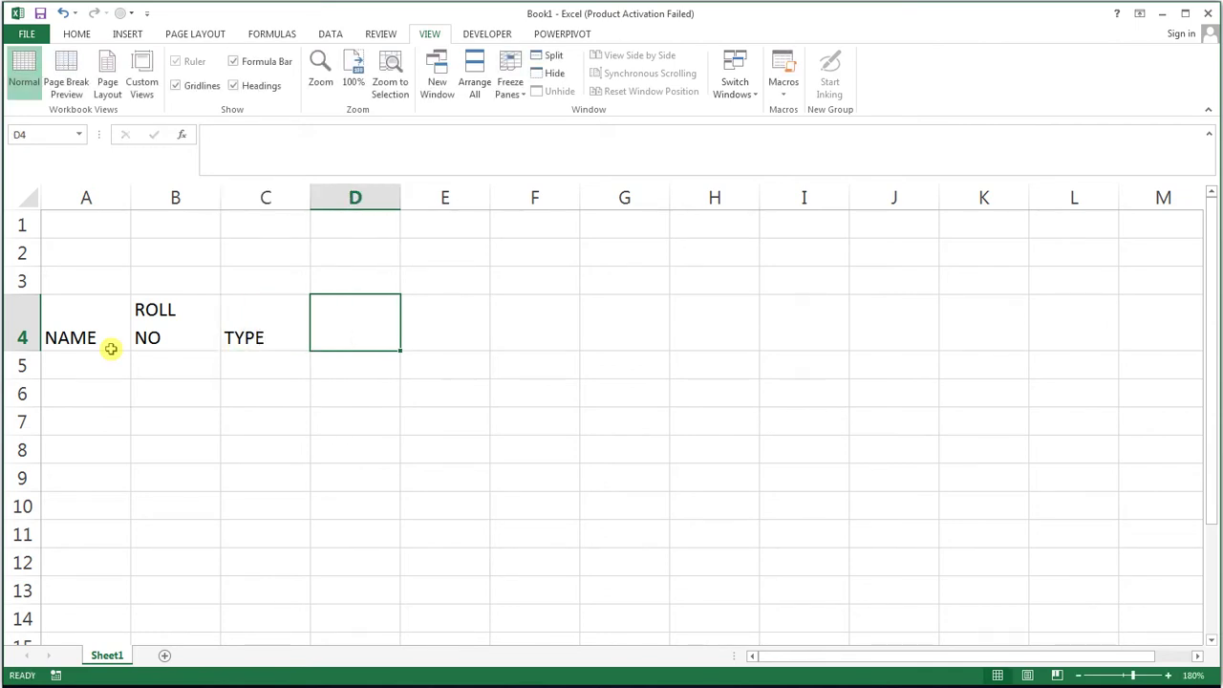
{"action": "type", "text": "TOTAL"}
{"action": "key", "text": "alt+Return"}
{"action": "type", "text": "LECTURE"}
{"action": "key", "text": "Tab"}
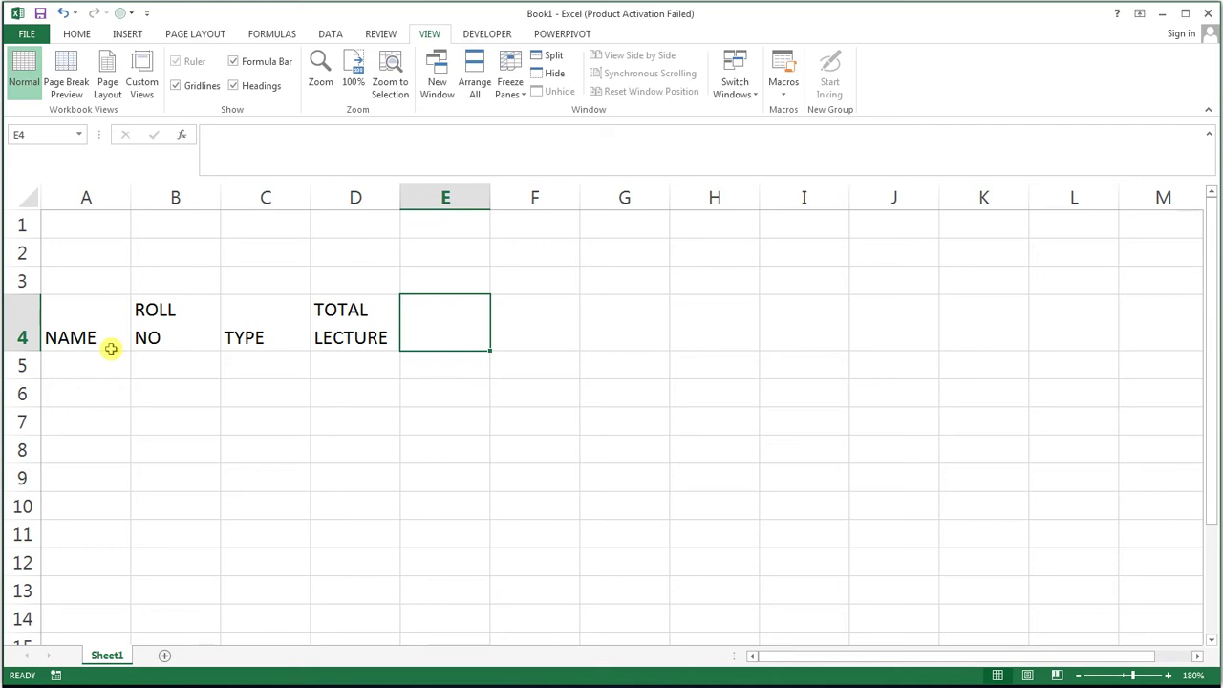
Add headings ABSENT, PRESENT, PER%, STATUS and TEST 1 across E4:I4.
{"action": "type", "text": "ABSENT"}
{"action": "key", "text": "Tab"}
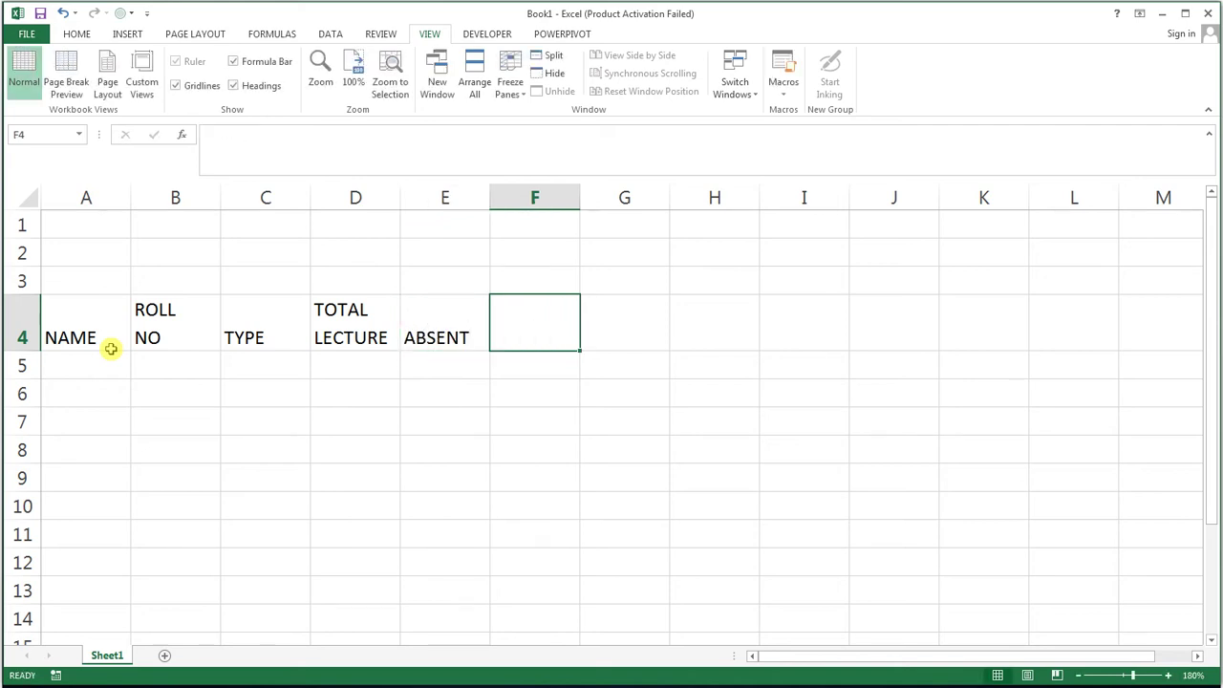
{"action": "type", "text": "PRESENT"}
{"action": "key", "text": "Tab"}
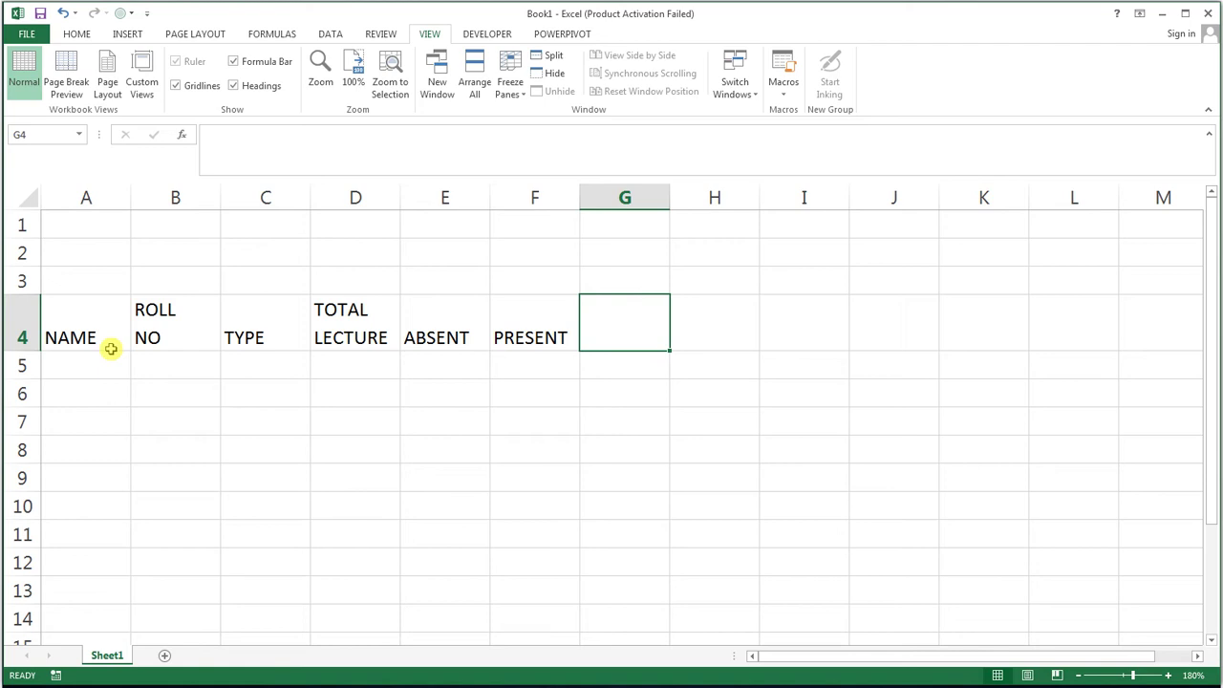
{"action": "type", "text": "PER%"}
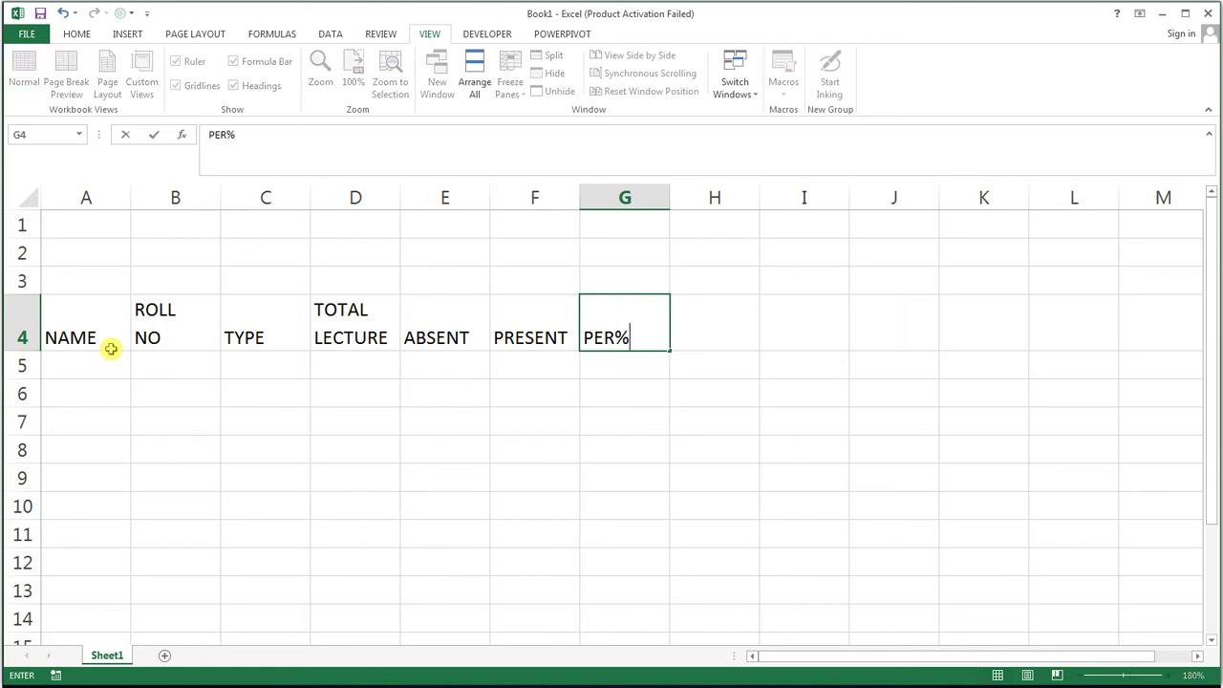
{"action": "key", "text": "Tab"}
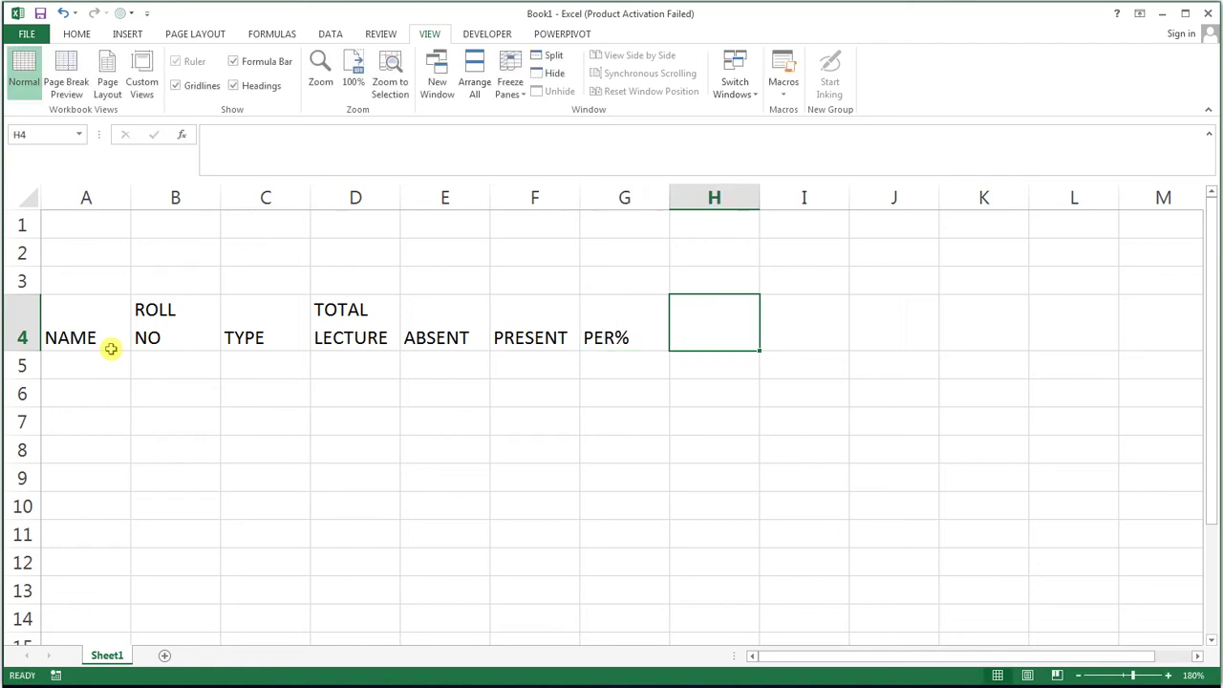
{"action": "type", "text": "STA"}
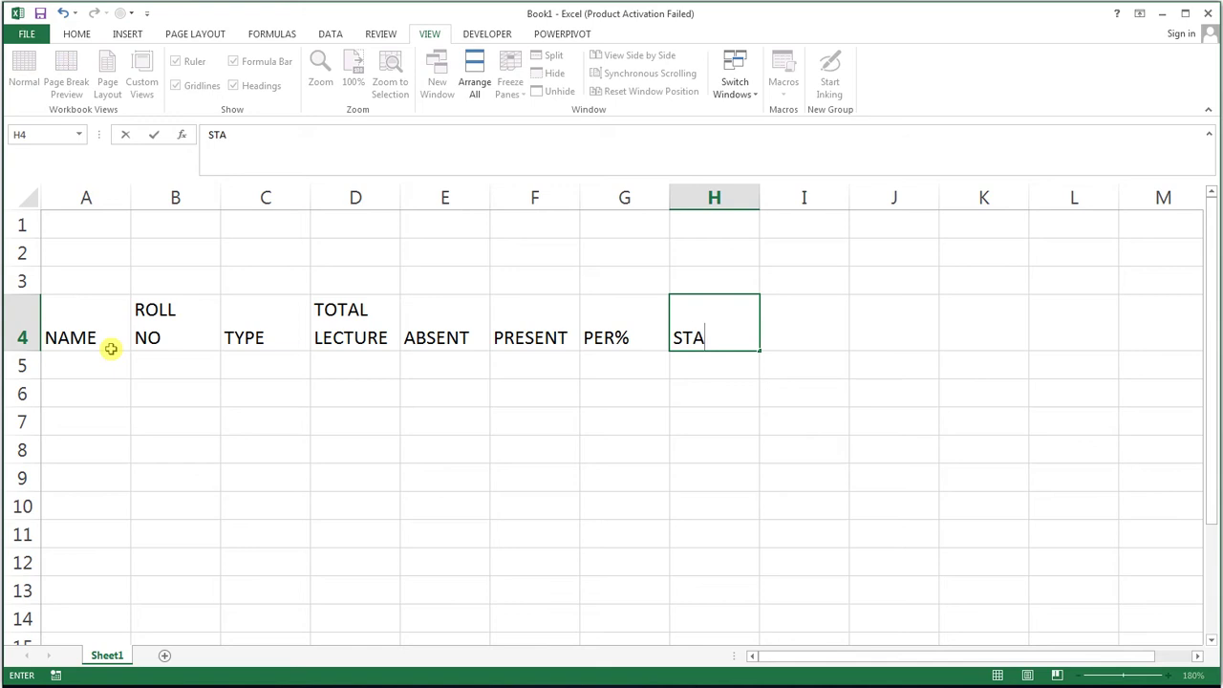
{"action": "type", "text": "TUS"}
{"action": "key", "text": "Tab"}
{"action": "type", "text": "TEST 1"}
Fill TEST 1 across so J4 and K4 read TEST 2 and TEST 3.
{"action": "left_click", "coordinate": [604, 384]}
{"action": "left_click", "coordinate": [770, 352]}
{"action": "left_click_drag", "start_coordinate": [850, 350], "coordinate": [906, 362]}
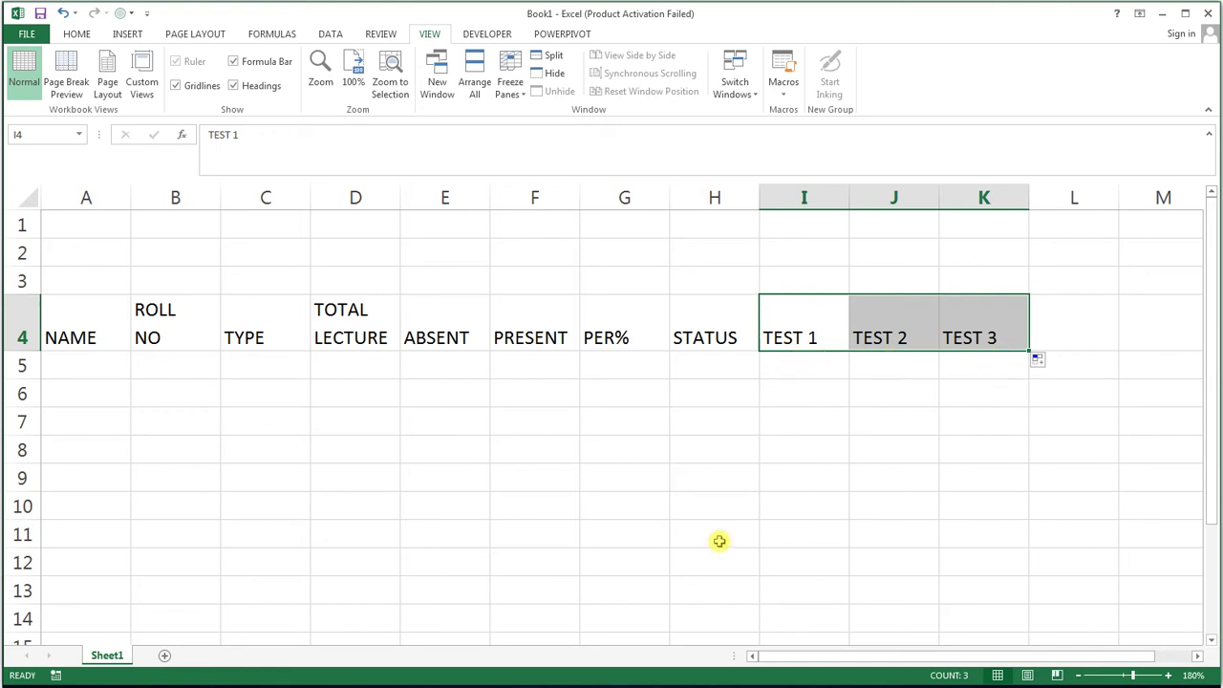
Type AVERAGE, PRESENTATION and RESULT into L4:N4.
{"action": "left_click", "coordinate": [1066, 333]}
{"action": "type", "text": "A"}
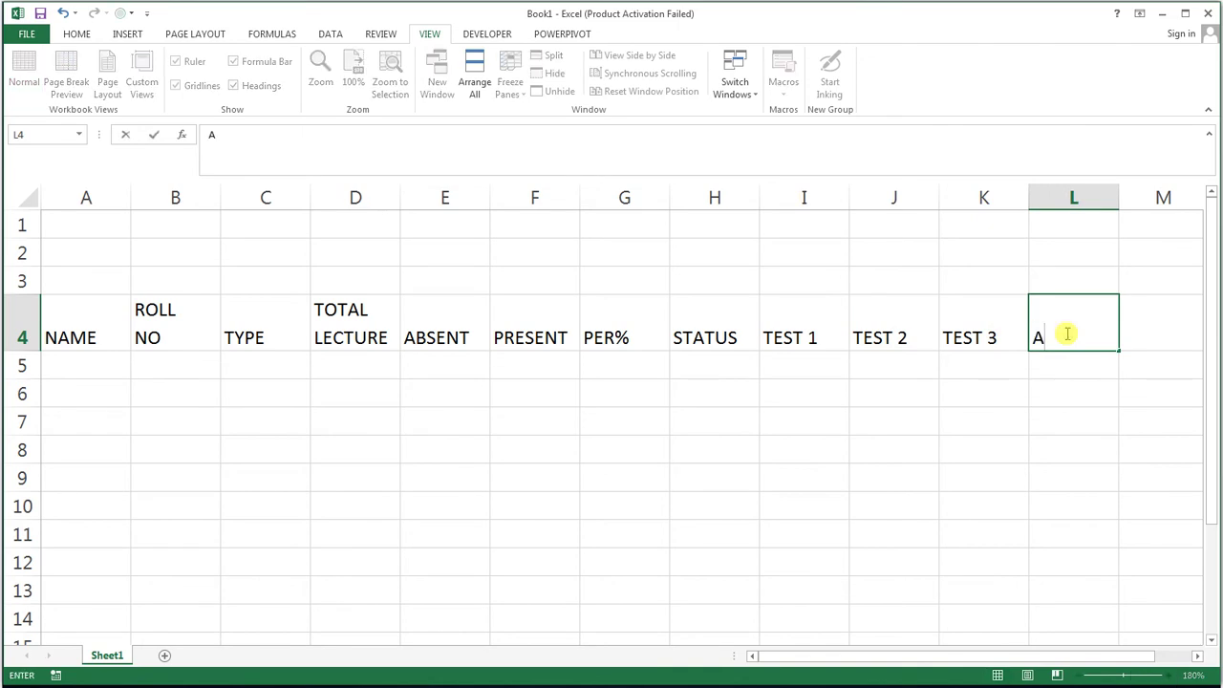
{"action": "type", "text": "VERAGE"}
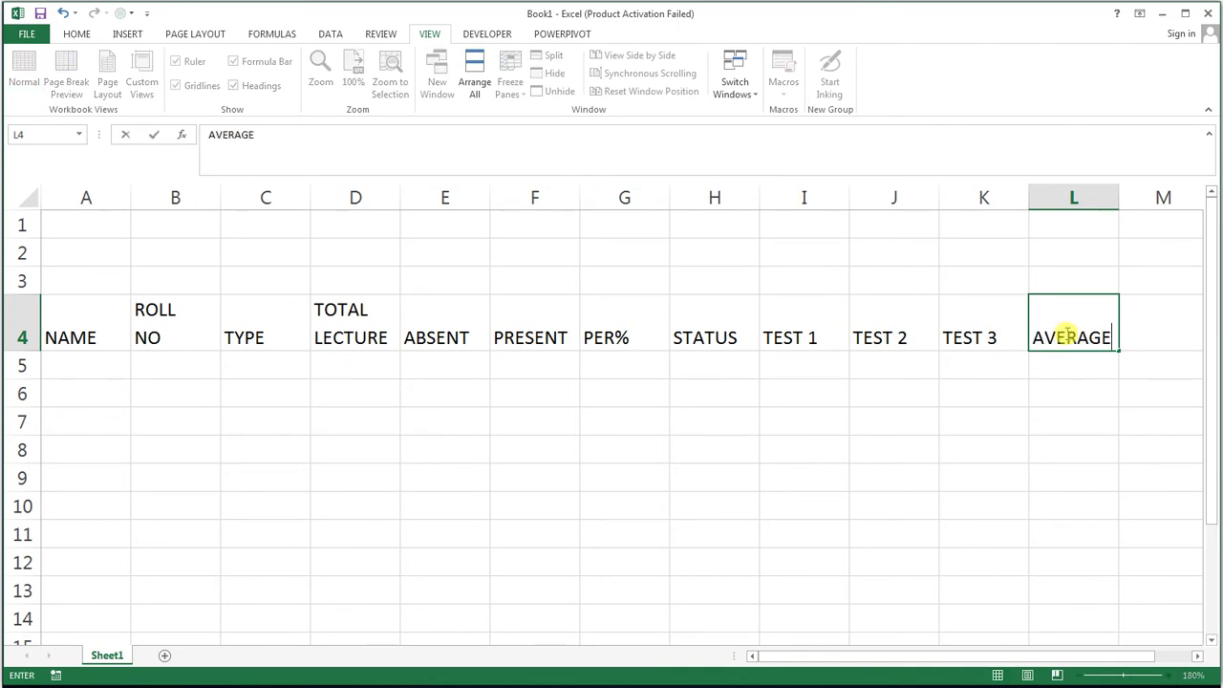
{"action": "key", "text": "Tab"}
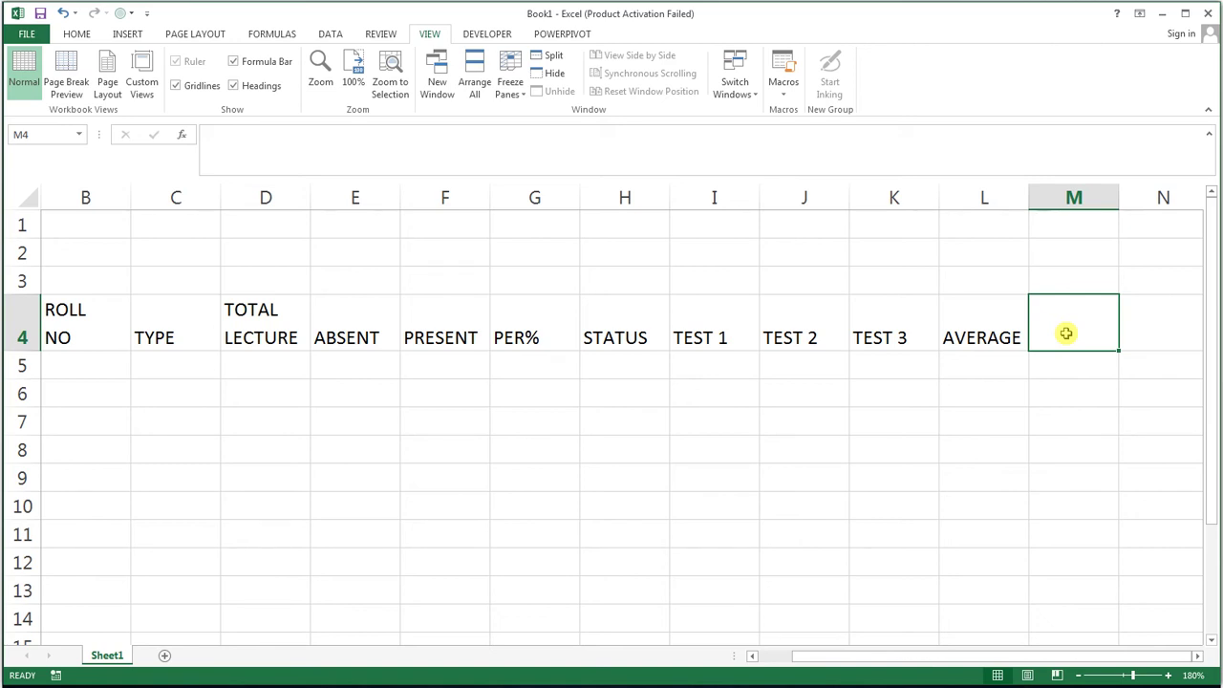
{"action": "type", "text": "PRESENT"}
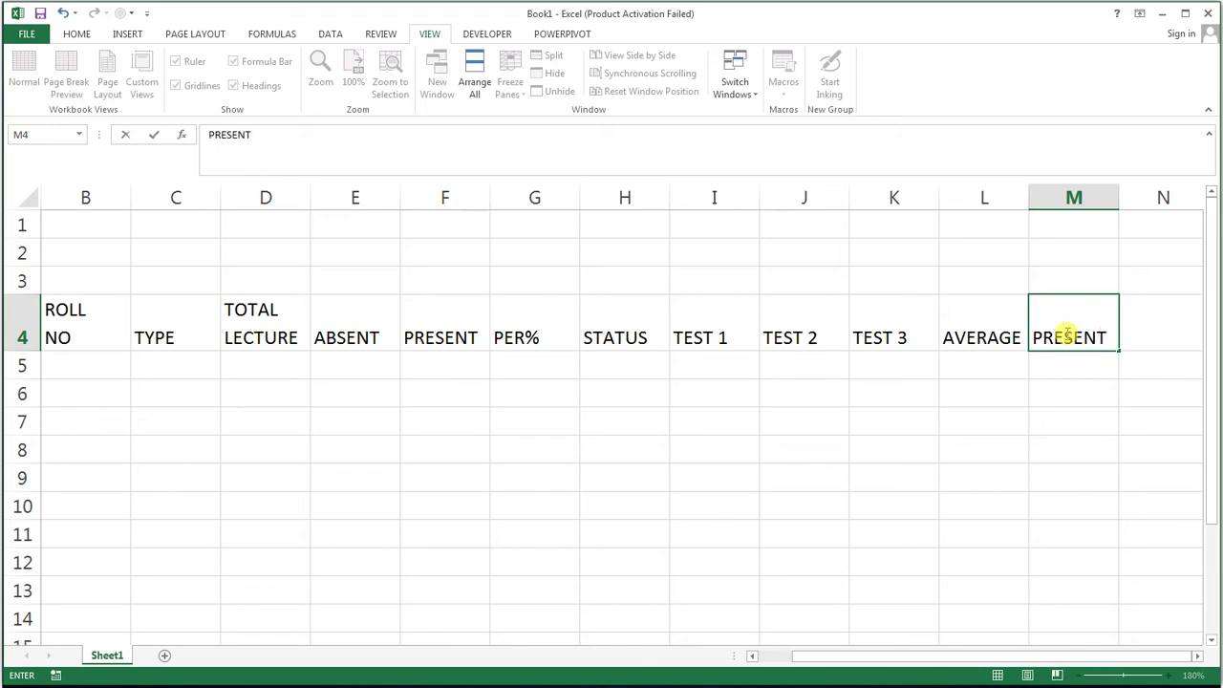
{"action": "type", "text": "ATION"}
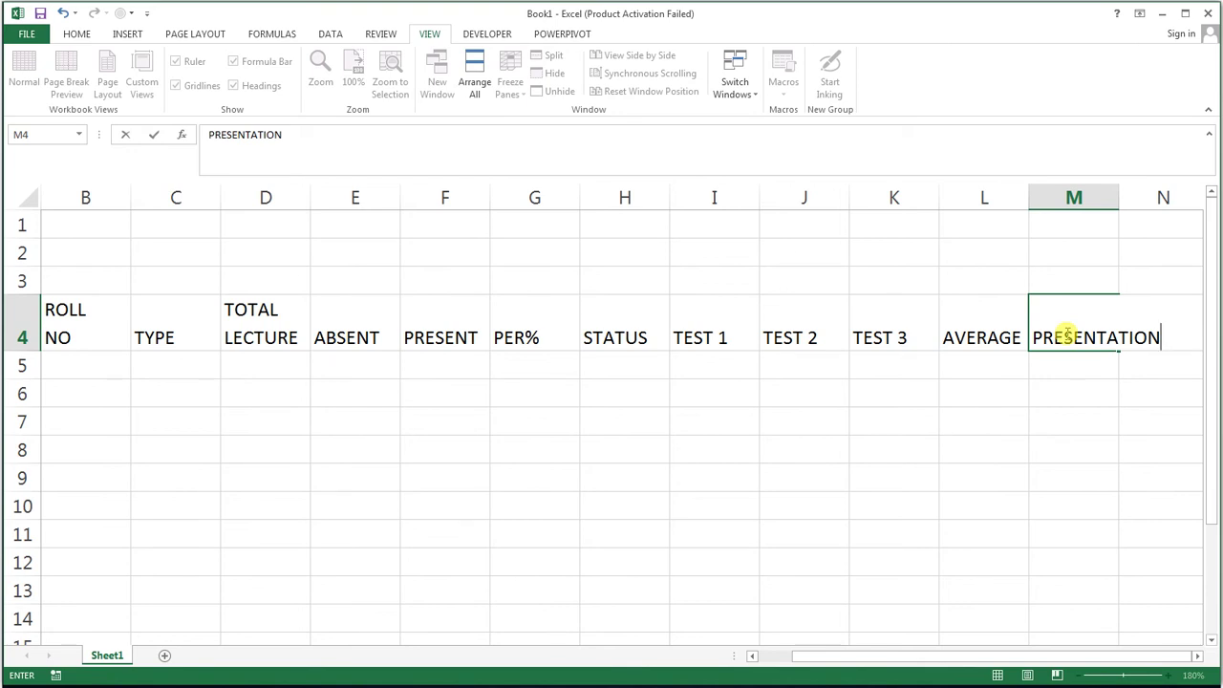
{"action": "key", "text": "Tab"}
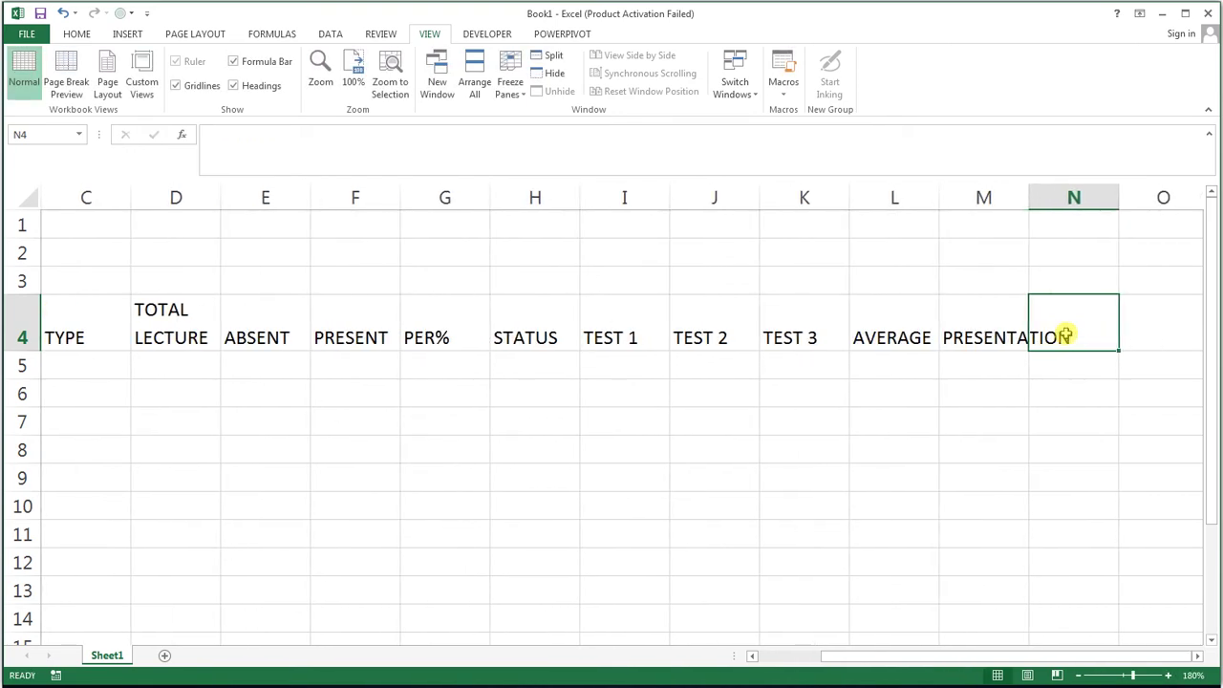
{"action": "type", "text": "RESUL"}
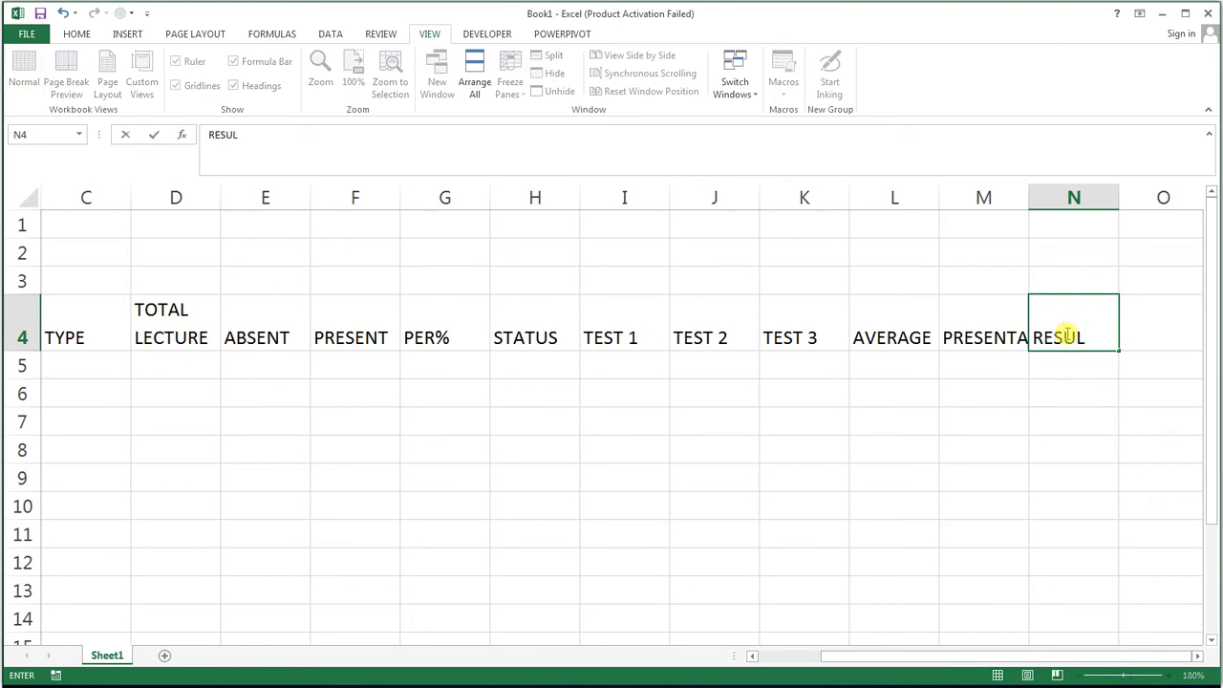
{"action": "type", "text": "T"}
{"action": "left_click", "coordinate": [1064, 335]}
{"action": "key", "text": "Left"}
{"action": "key", "text": "Left"}
{"action": "key", "text": "Left"}
{"action": "key", "text": "Left"}
{"action": "key", "text": "Left"}
{"action": "key", "text": "Left"}
{"action": "key", "text": "Left"}
{"action": "key", "text": "Left"}
{"action": "key", "text": "Left"}
{"action": "key", "text": "Left"}
{"action": "key", "text": "Left"}
{"action": "key", "text": "Left"}
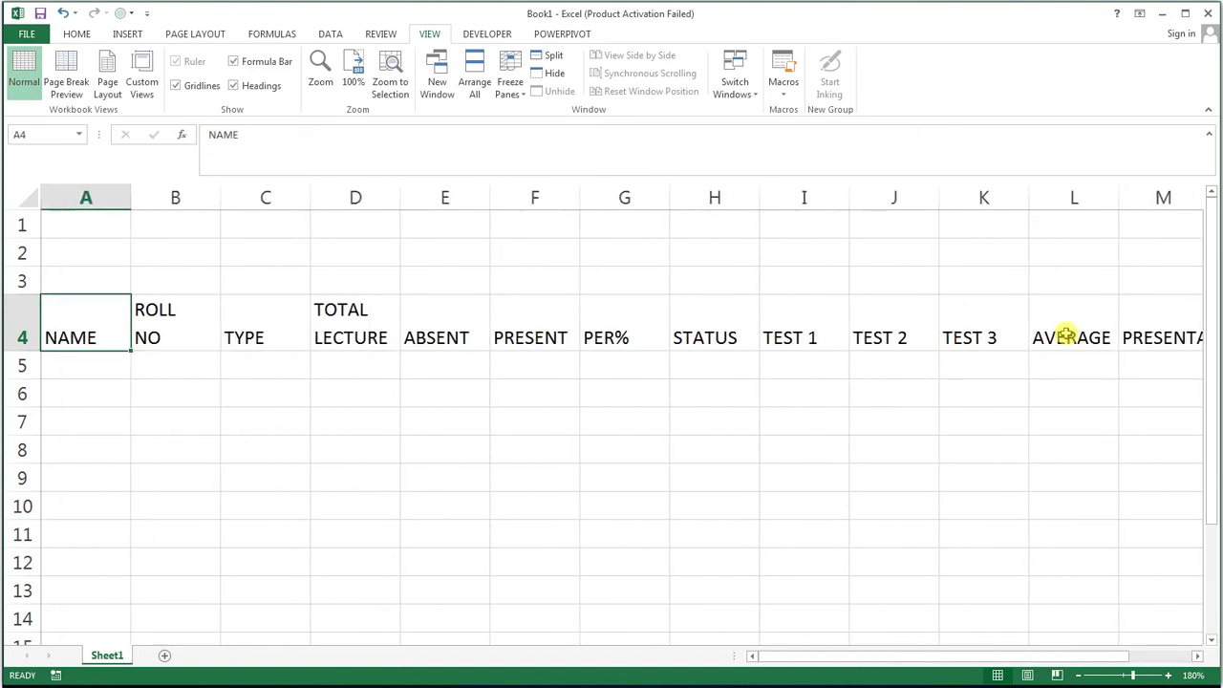
{"action": "key", "text": "Down"}
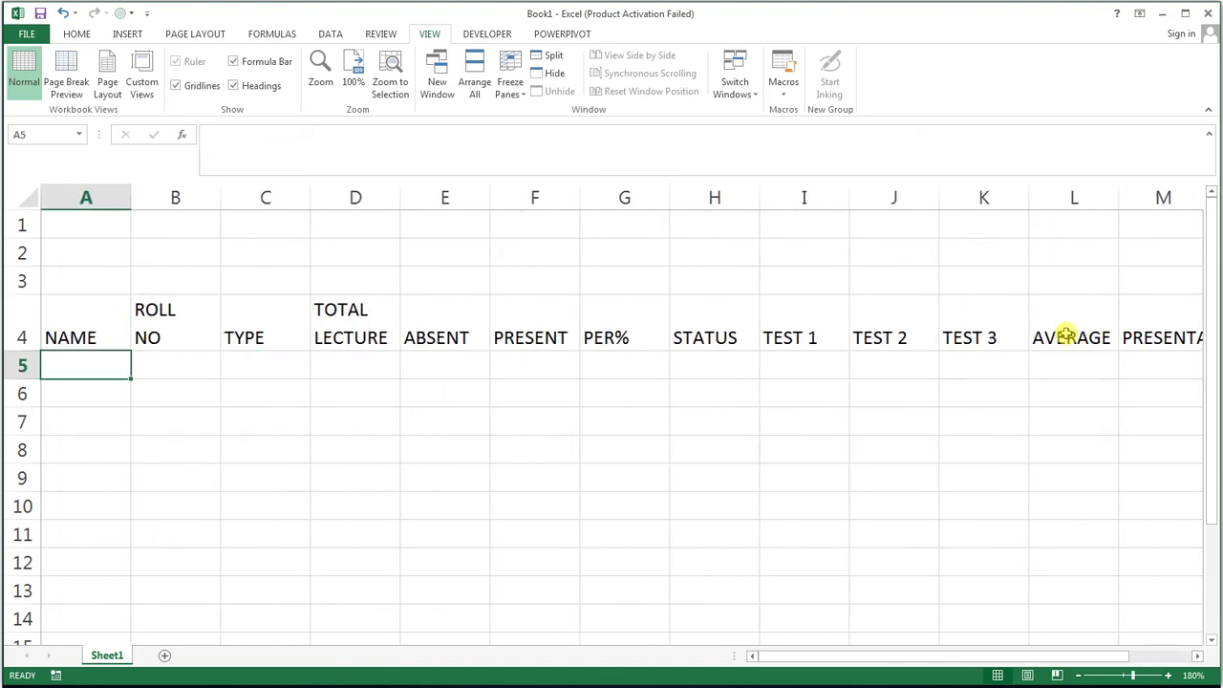
{"action": "type", "text": "NOOR"}
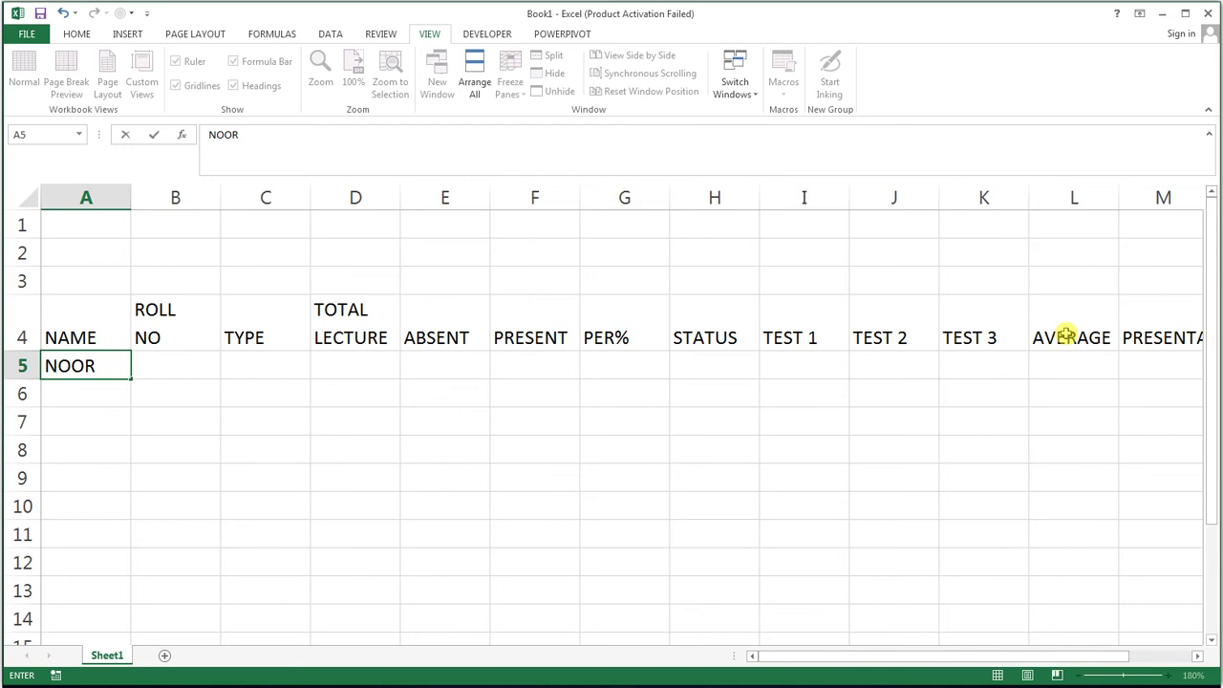
{"action": "key", "text": "Return"}
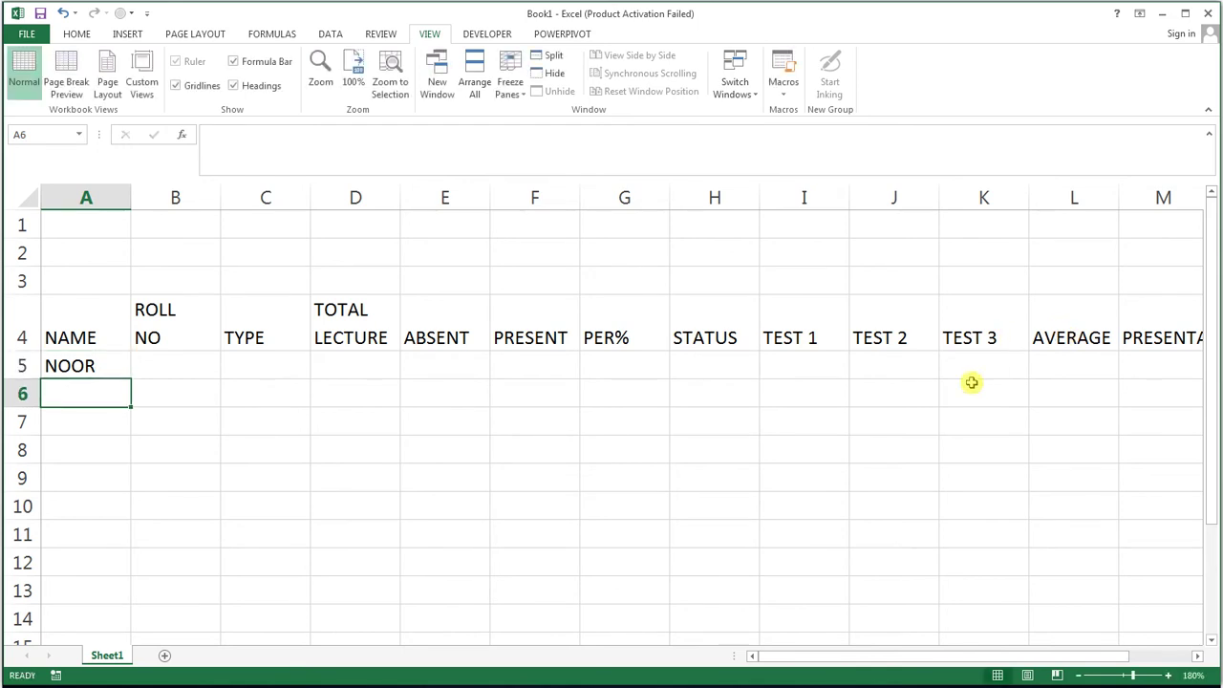
{"action": "left_click", "coordinate": [128, 377]}
{"action": "left_click_drag", "start_coordinate": [128, 376], "coordinate": [132, 444]}
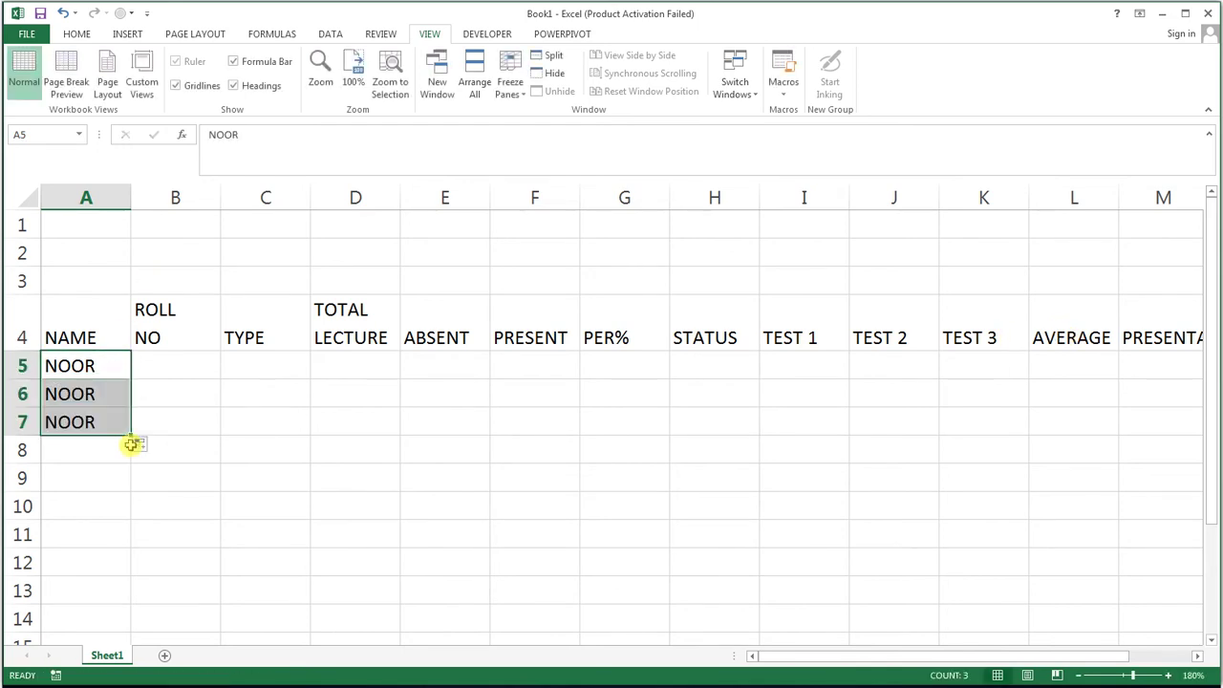
{"action": "key", "text": "Delete"}
{"action": "key", "text": "Up"}
{"action": "key", "text": "Down"}
{"action": "key", "text": "F2"}
{"action": "type", "text": "NOOR KHAN"}
{"action": "key", "text": "Return"}
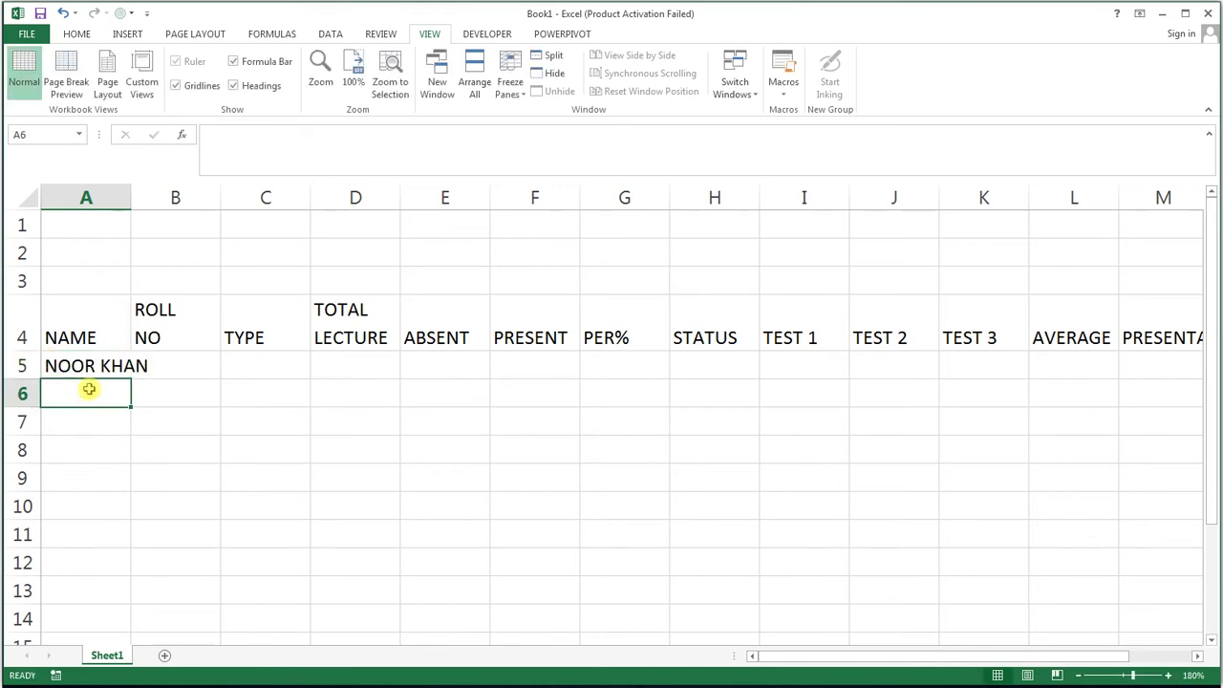
Extend the name list down to A14 and autofit column A's width.
{"action": "left_click", "coordinate": [86, 373]}
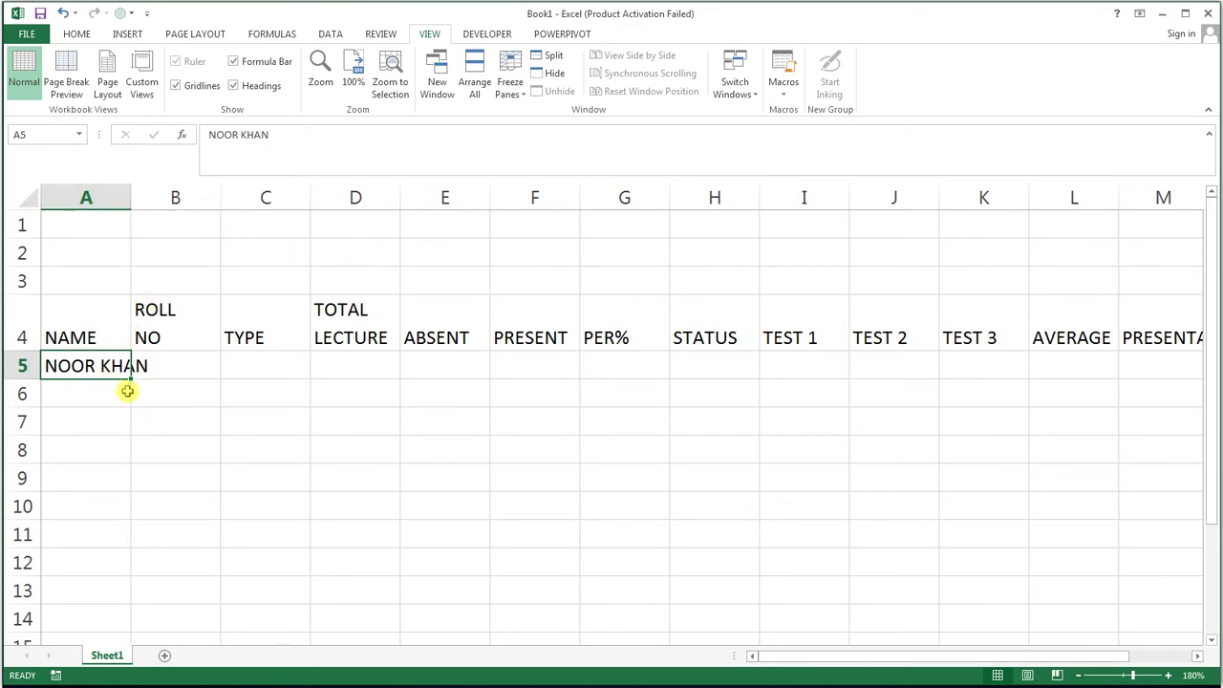
{"action": "left_click_drag", "start_coordinate": [130, 379], "coordinate": [113, 597]}
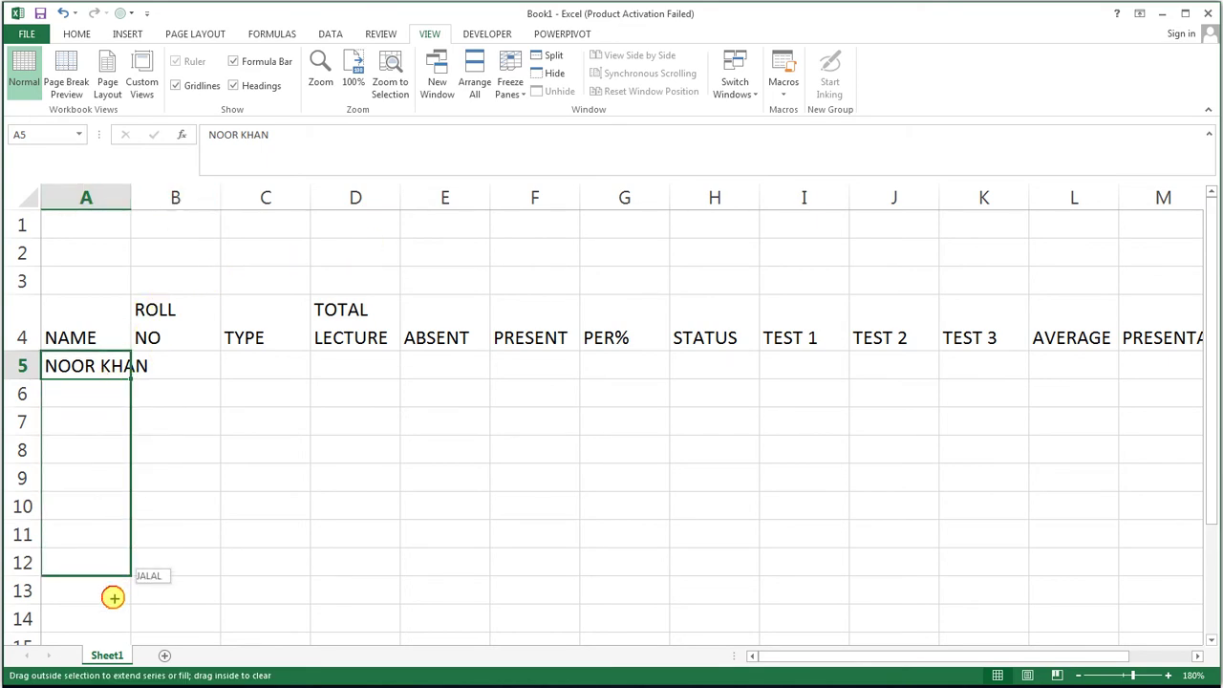
{"action": "left_click_drag", "start_coordinate": [113, 597], "coordinate": [115, 639]}
{"action": "double_click", "coordinate": [131, 198]}
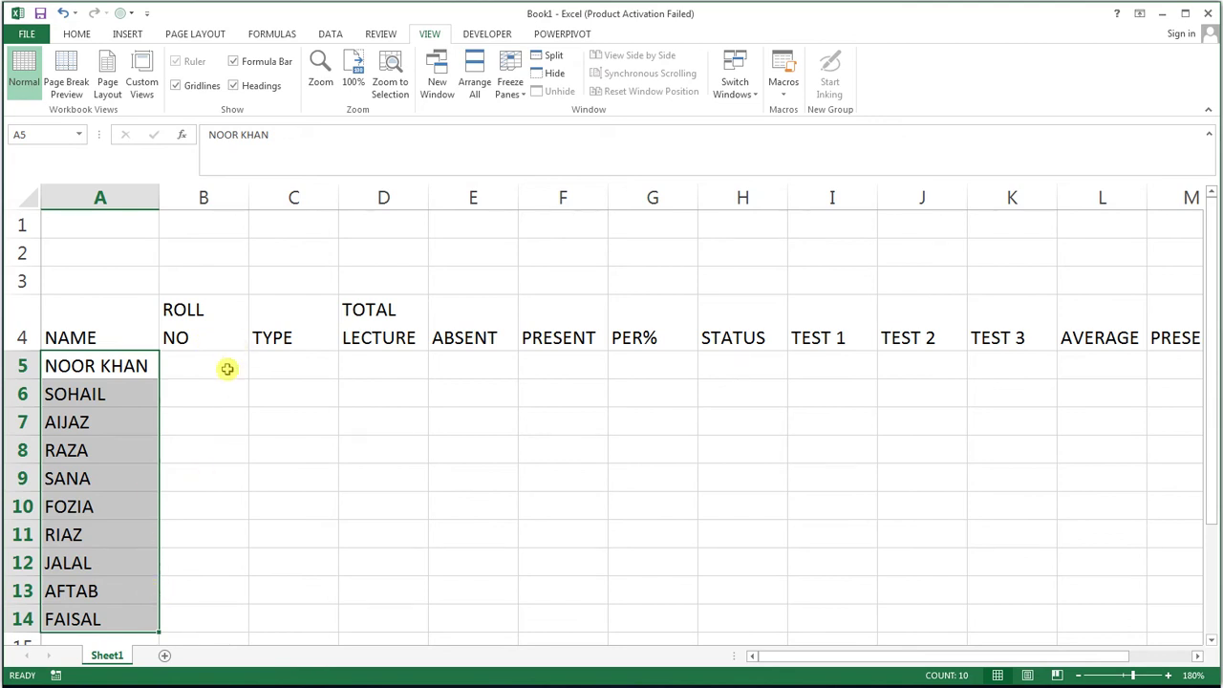
{"action": "left_click", "coordinate": [95, 623]}
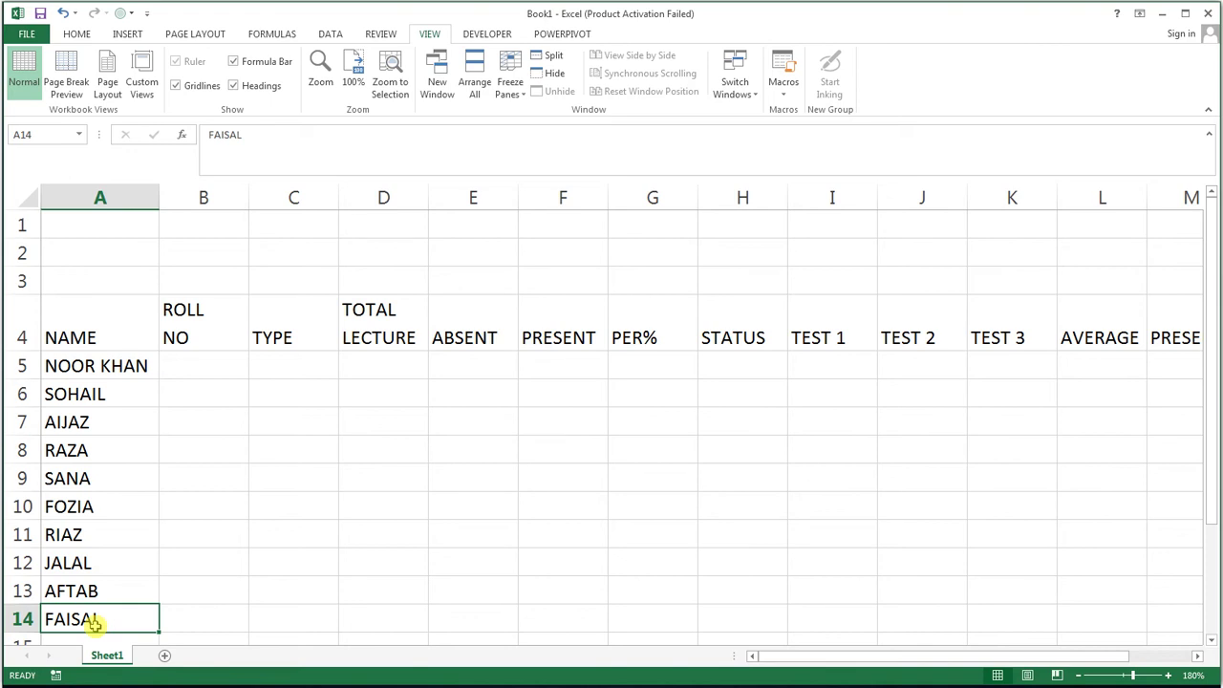
{"action": "key", "text": "Right"}
{"action": "key", "text": "Up"}
{"action": "key", "text": "Up"}
{"action": "key", "text": "Up"}
{"action": "key", "text": "Up"}
{"action": "key", "text": "Up"}
{"action": "key", "text": "Up"}
{"action": "key", "text": "Up"}
{"action": "key", "text": "Up"}
{"action": "key", "text": "Up"}
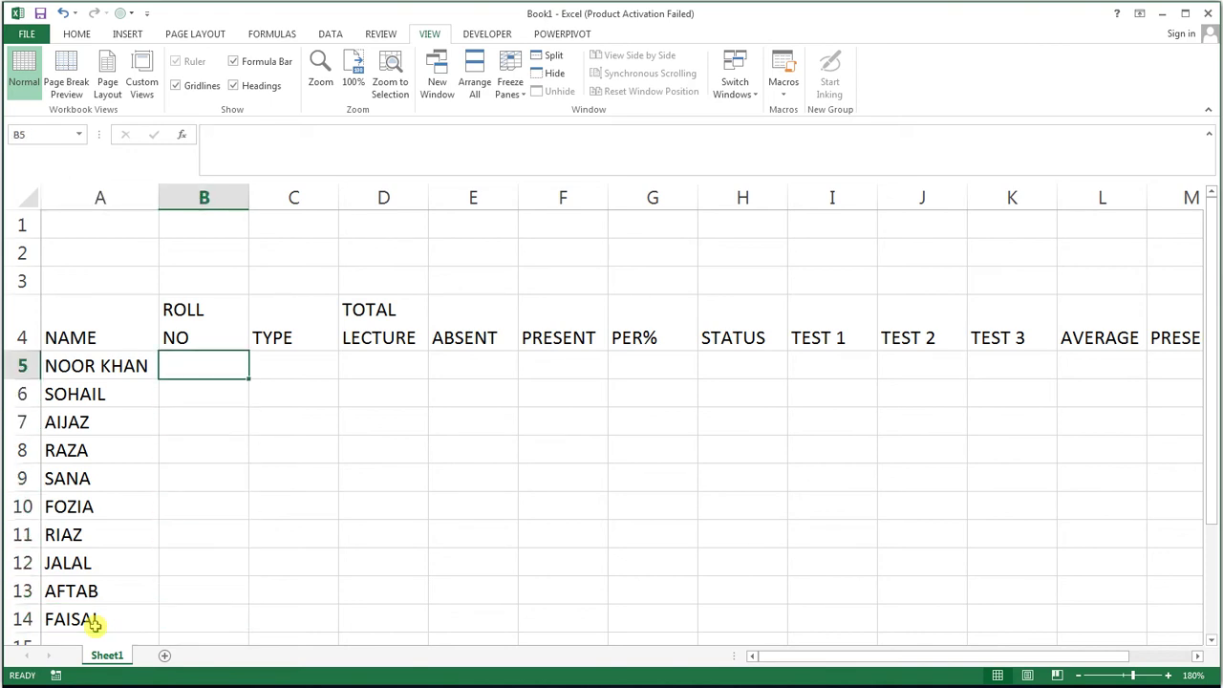
Enter roll numbers 23, 65, 47, 85 and 96 down column B from B5.
{"action": "type", "text": "23"}
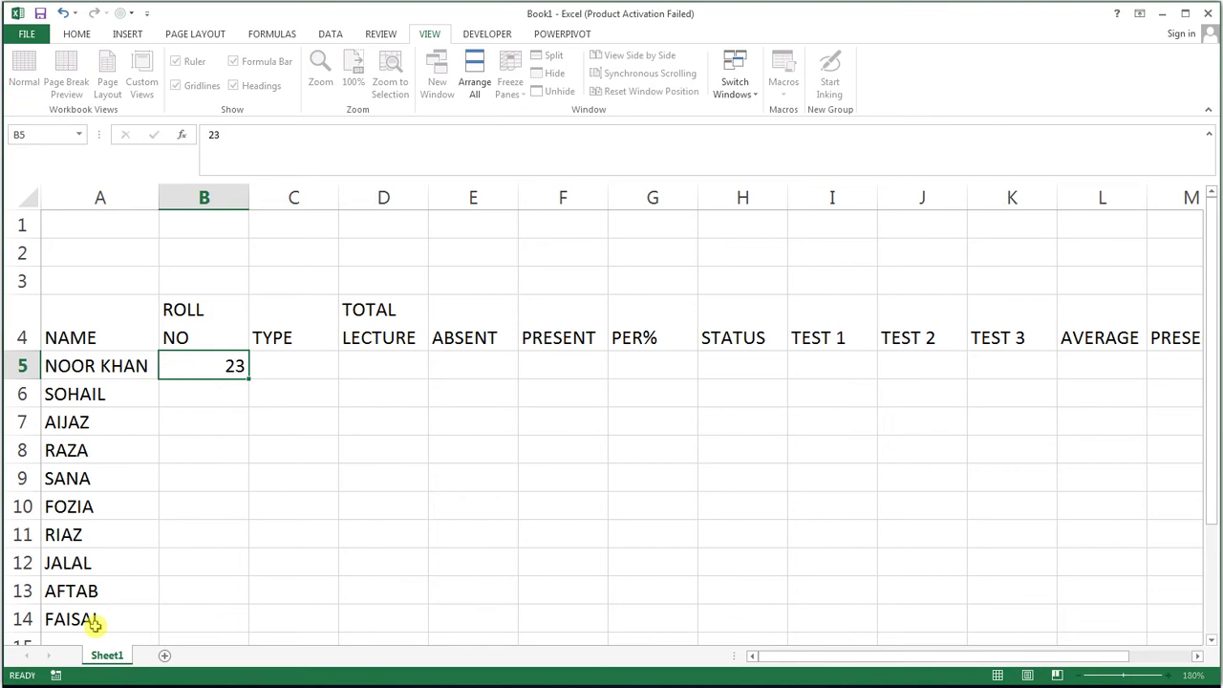
{"action": "key", "text": "Return"}
{"action": "type", "text": "65"}
{"action": "key", "text": "Return"}
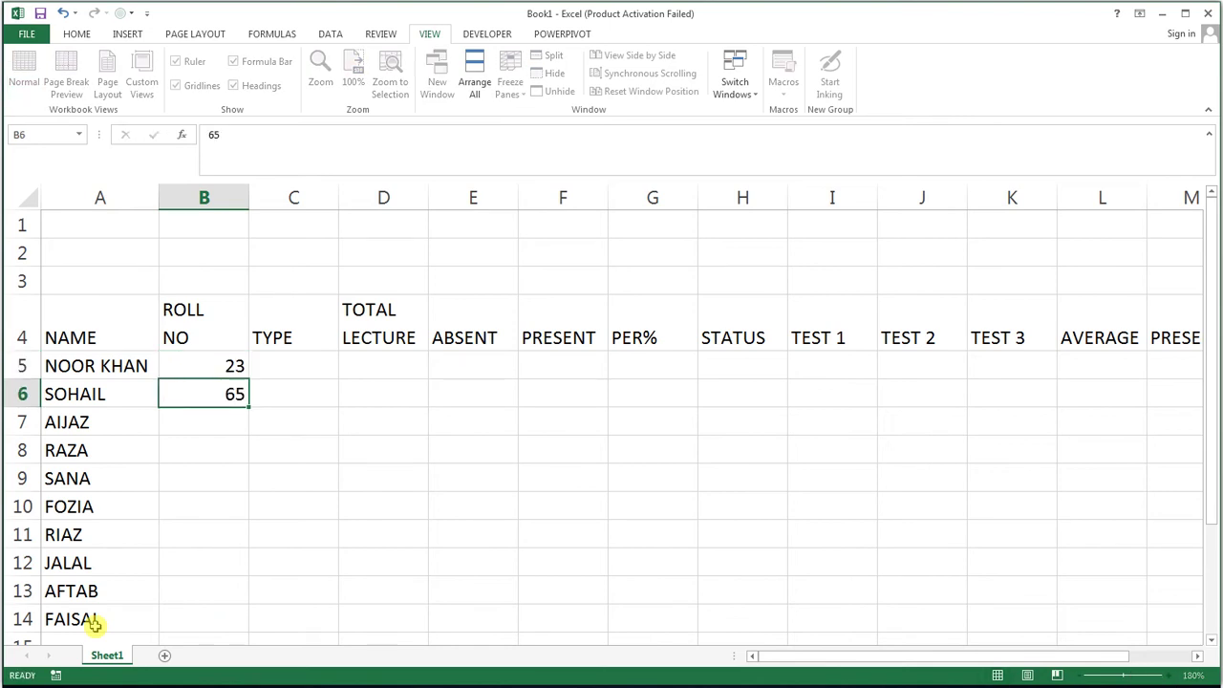
{"action": "type", "text": "47"}
{"action": "key", "text": "Return"}
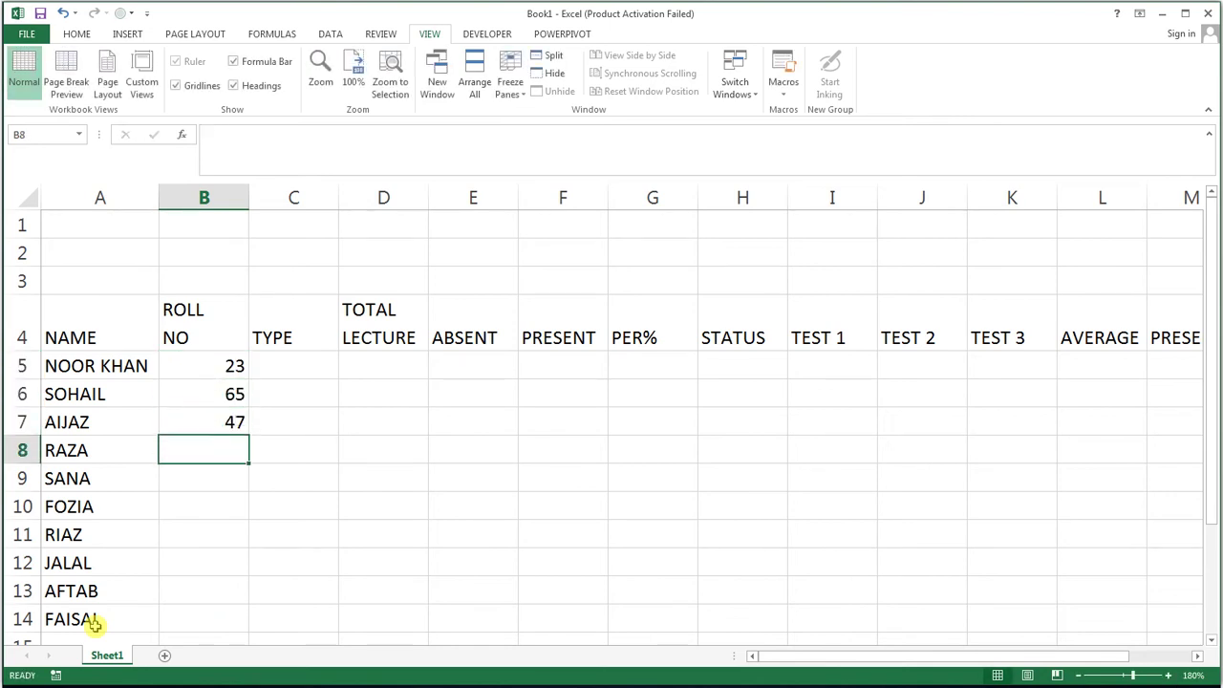
{"action": "type", "text": "85"}
{"action": "key", "text": "Return"}
{"action": "type", "text": "96"}
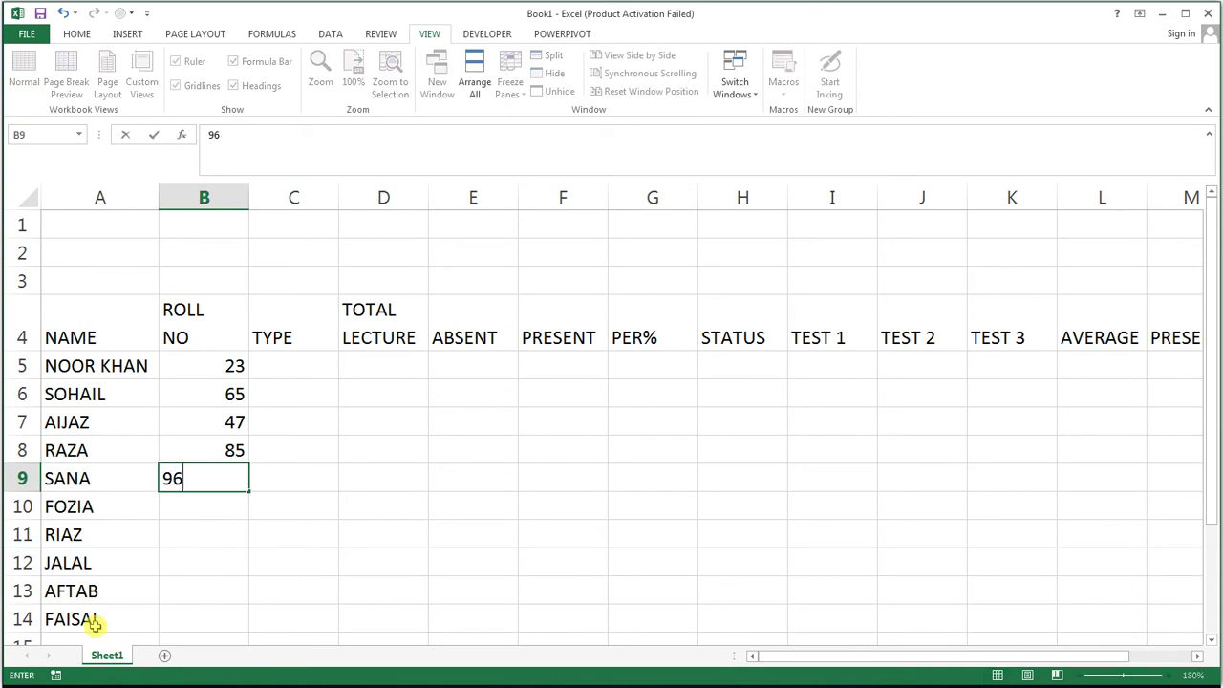
{"action": "key", "text": "Return"}
{"action": "type", "text": "32"}
Continue the roll numbers with 24, 15, 20 and 32 down to B14.
{"action": "key", "text": "Return"}
{"action": "type", "text": "2"}
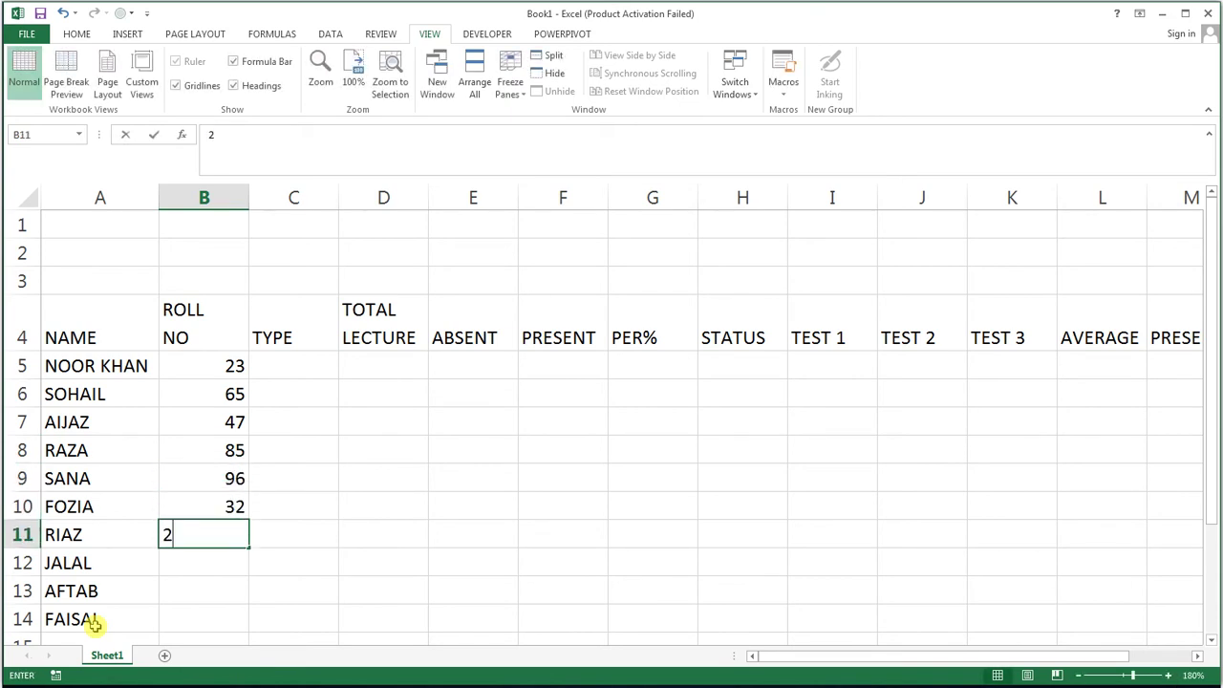
{"action": "type", "text": "4"}
{"action": "key", "text": "Return"}
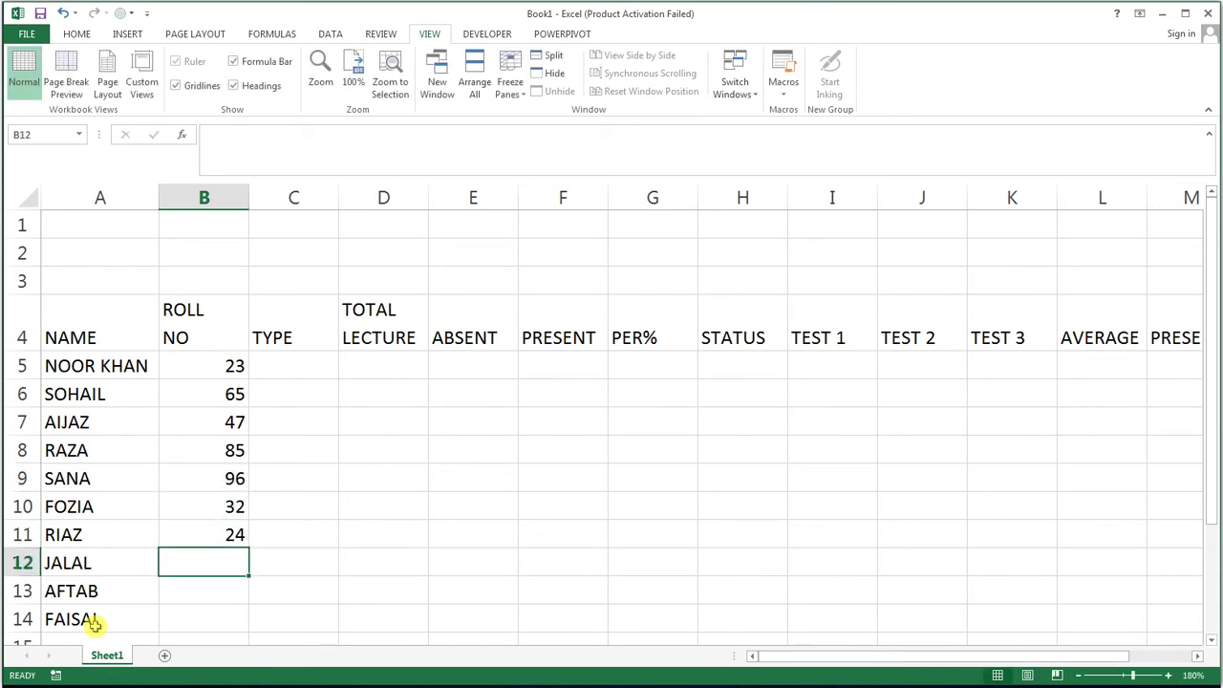
{"action": "type", "text": "15"}
{"action": "key", "text": "Return"}
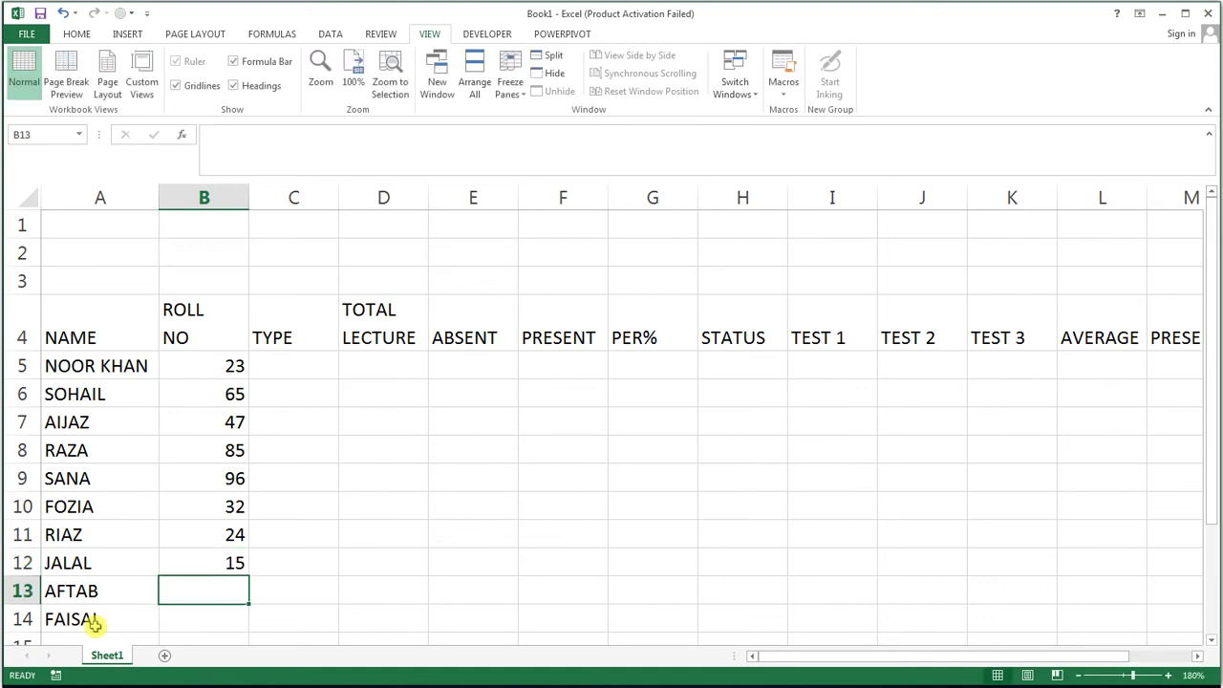
{"action": "type", "text": "20"}
{"action": "key", "text": "Return"}
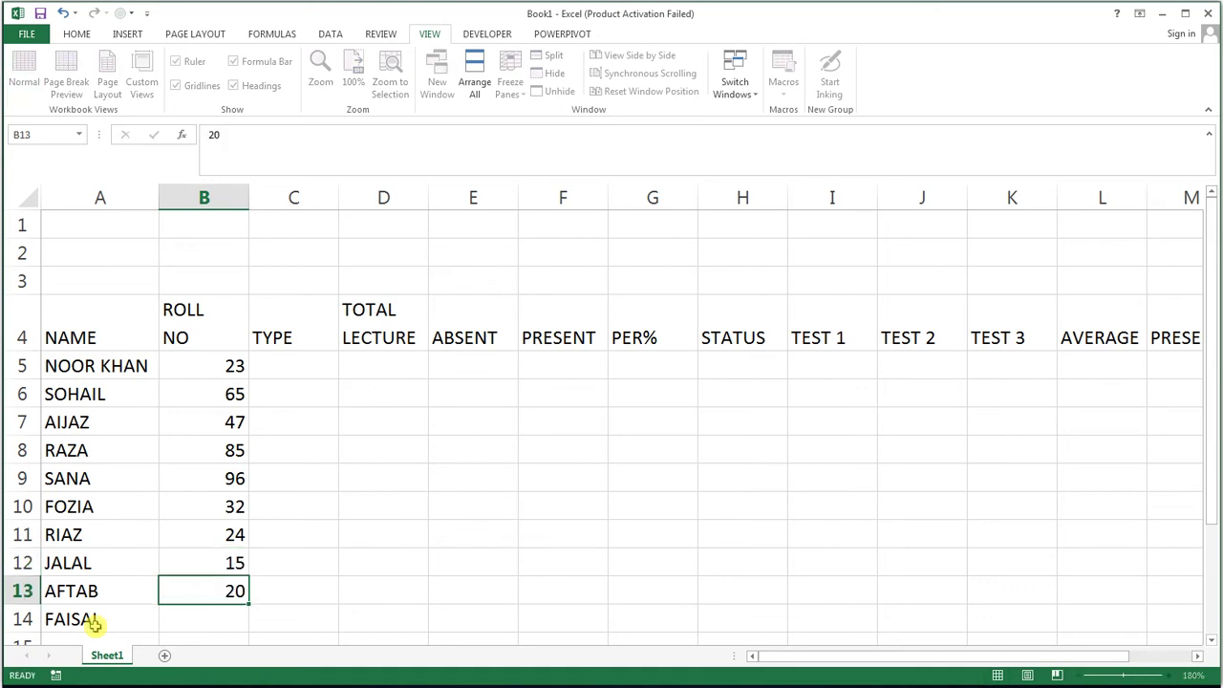
{"action": "type", "text": "32"}
{"action": "key", "text": "Return"}
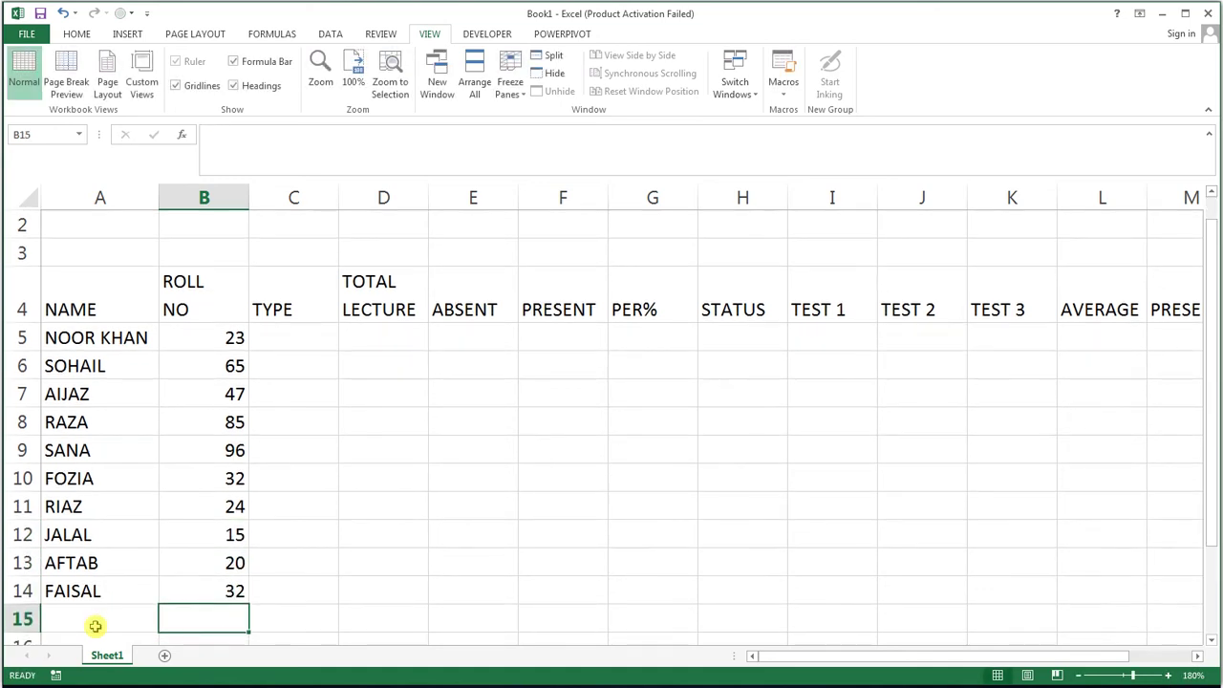
Type ENG.LANG in C5 as the first TYPE entry.
{"action": "key", "text": "Up"}
{"action": "key", "text": "Right"}
{"action": "key", "text": "Up"}
{"action": "key", "text": "Up"}
{"action": "key", "text": "Up"}
{"action": "key", "text": "Up"}
{"action": "key", "text": "Up"}
{"action": "key", "text": "Up"}
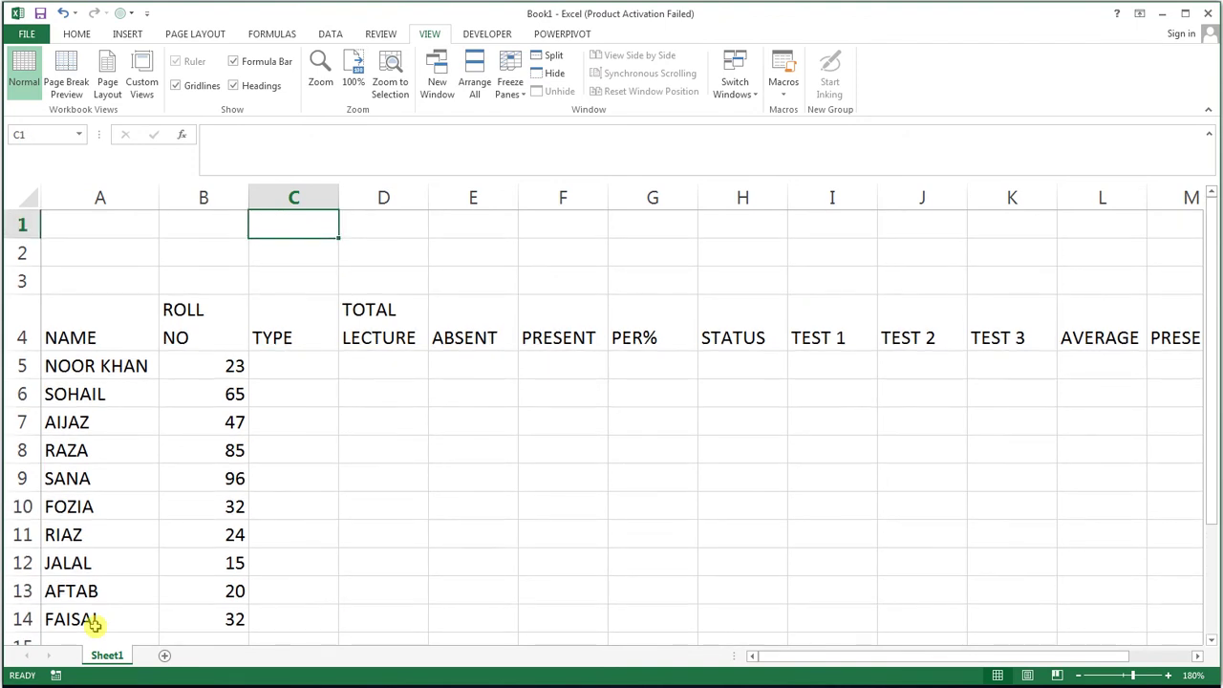
{"action": "left_click", "coordinate": [258, 368]}
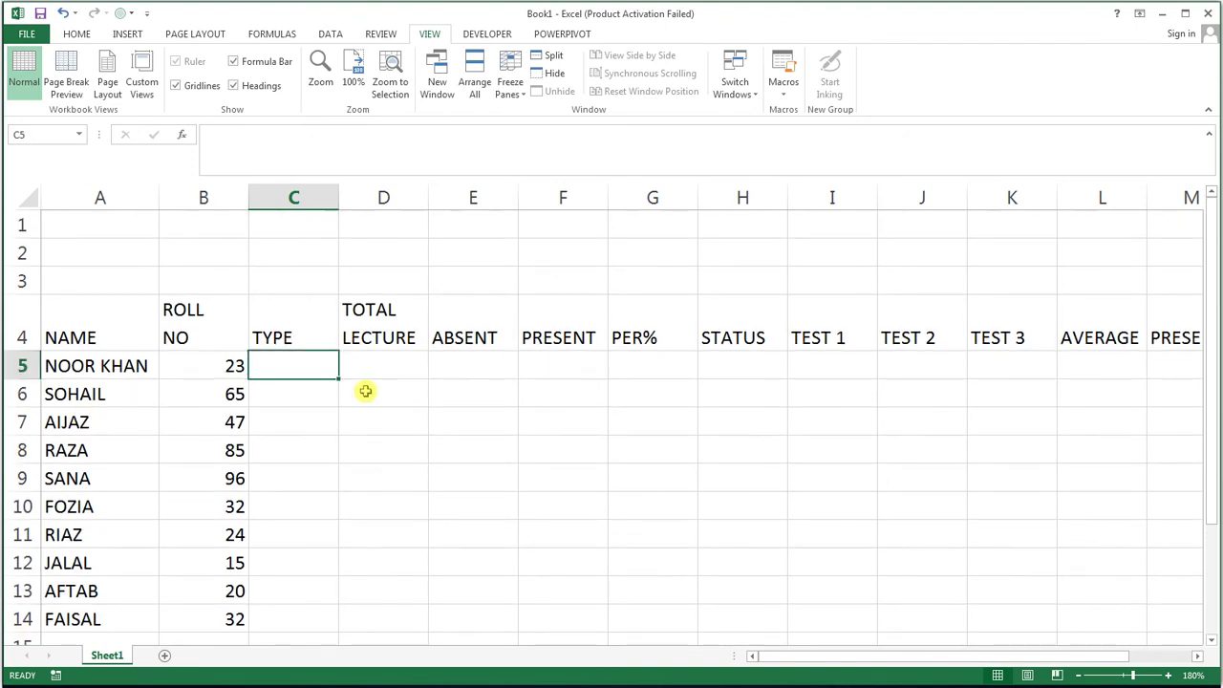
{"action": "type", "text": "ENG.LANG"}
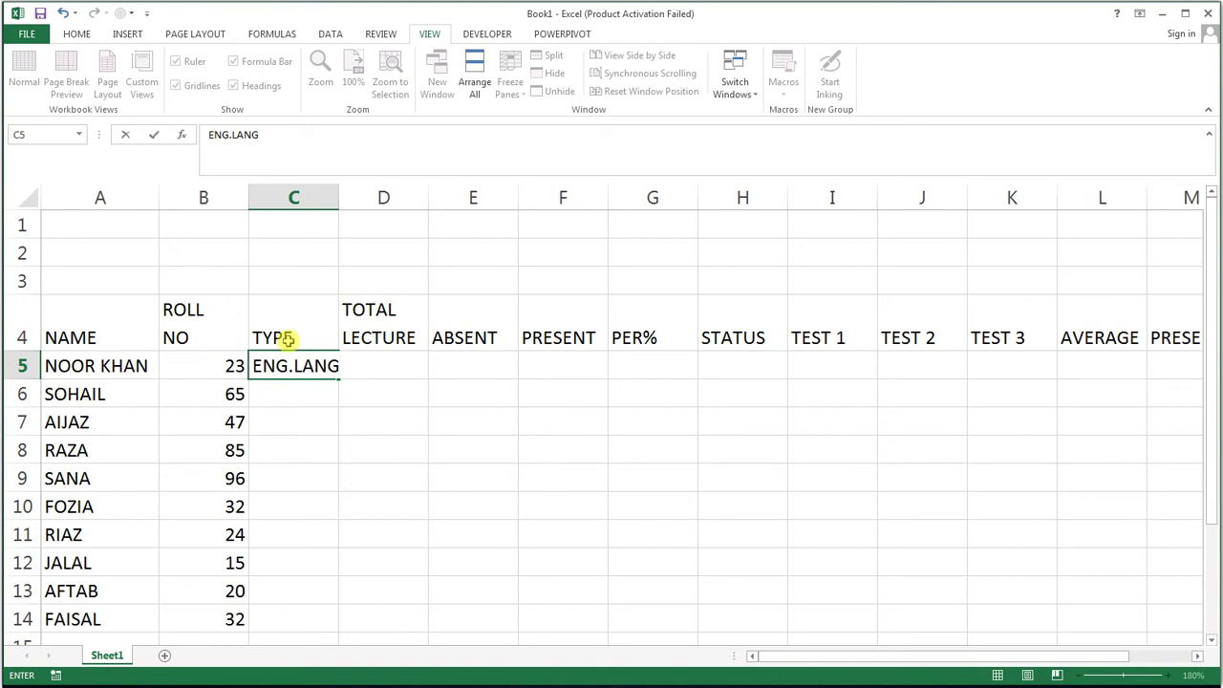
Copy ENG.LANG down C5:C14 with Ctrl+D and autofit column C.
{"action": "left_click", "coordinate": [334, 409]}
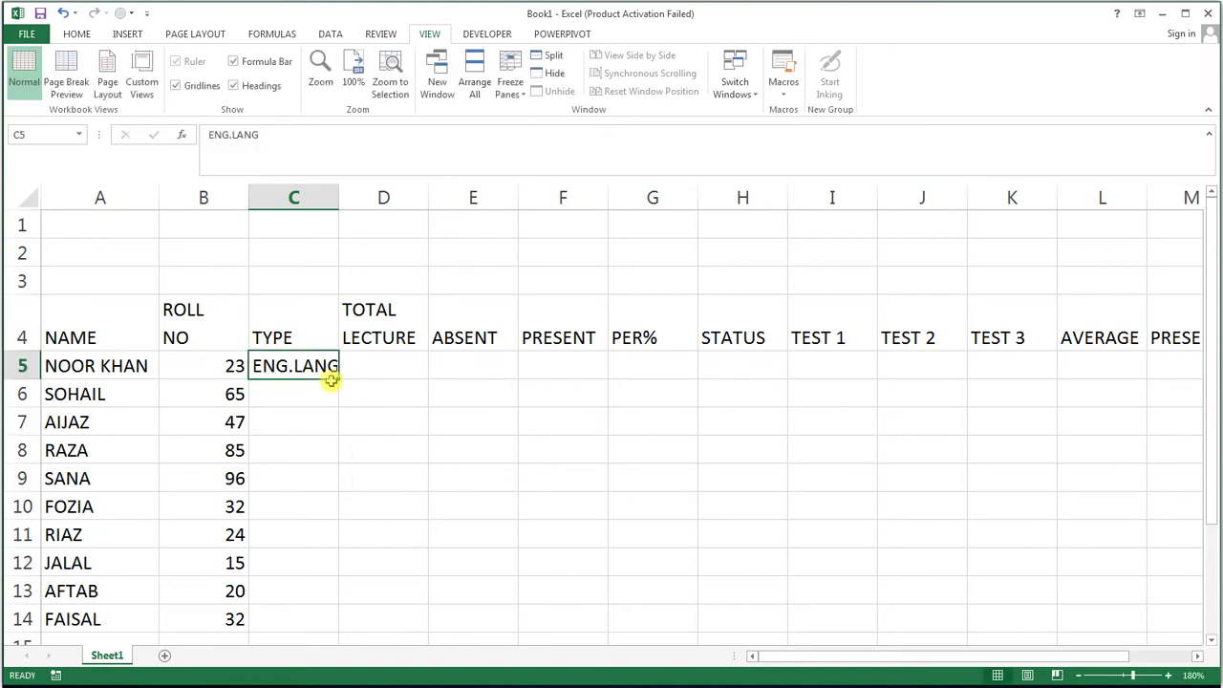
{"action": "left_click_drag", "start_coordinate": [325, 373], "coordinate": [298, 616]}
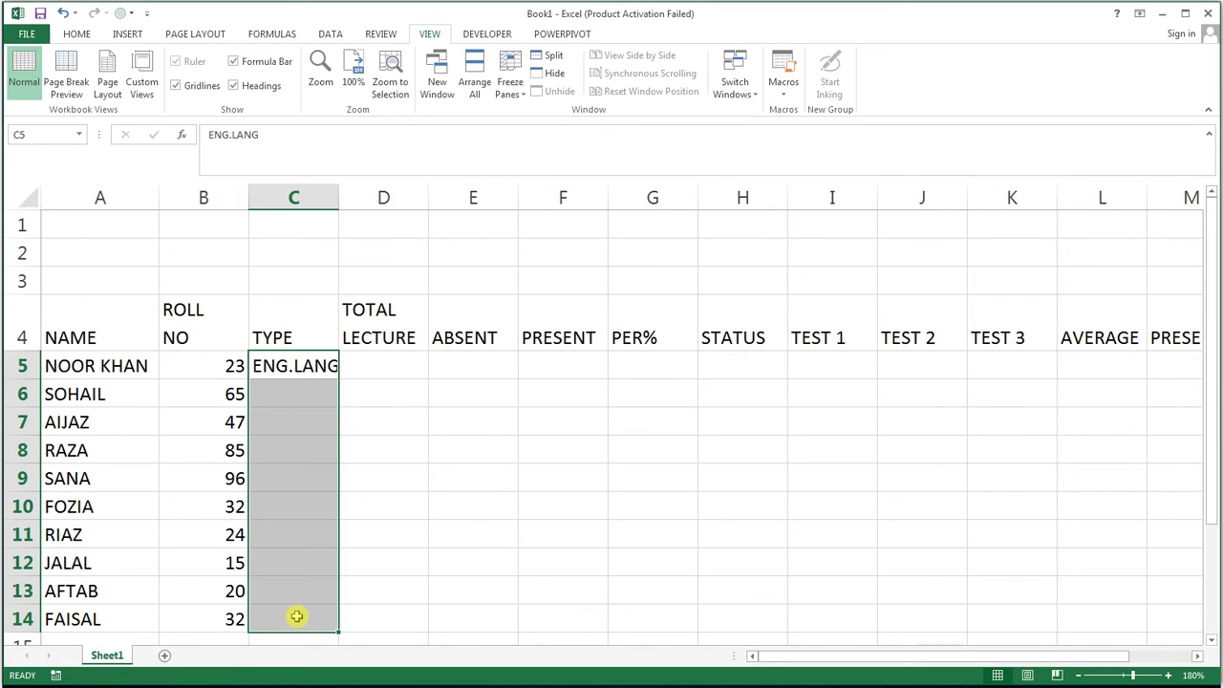
{"action": "key", "text": "ctrl+d"}
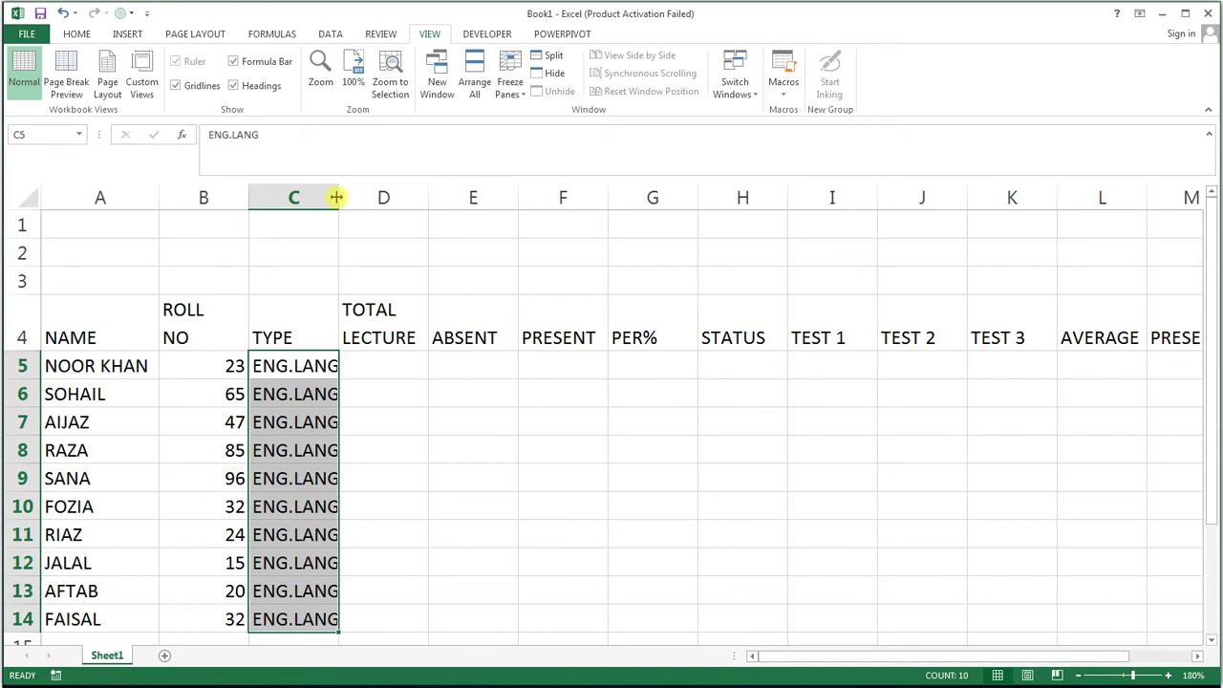
{"action": "double_click", "coordinate": [334, 196]}
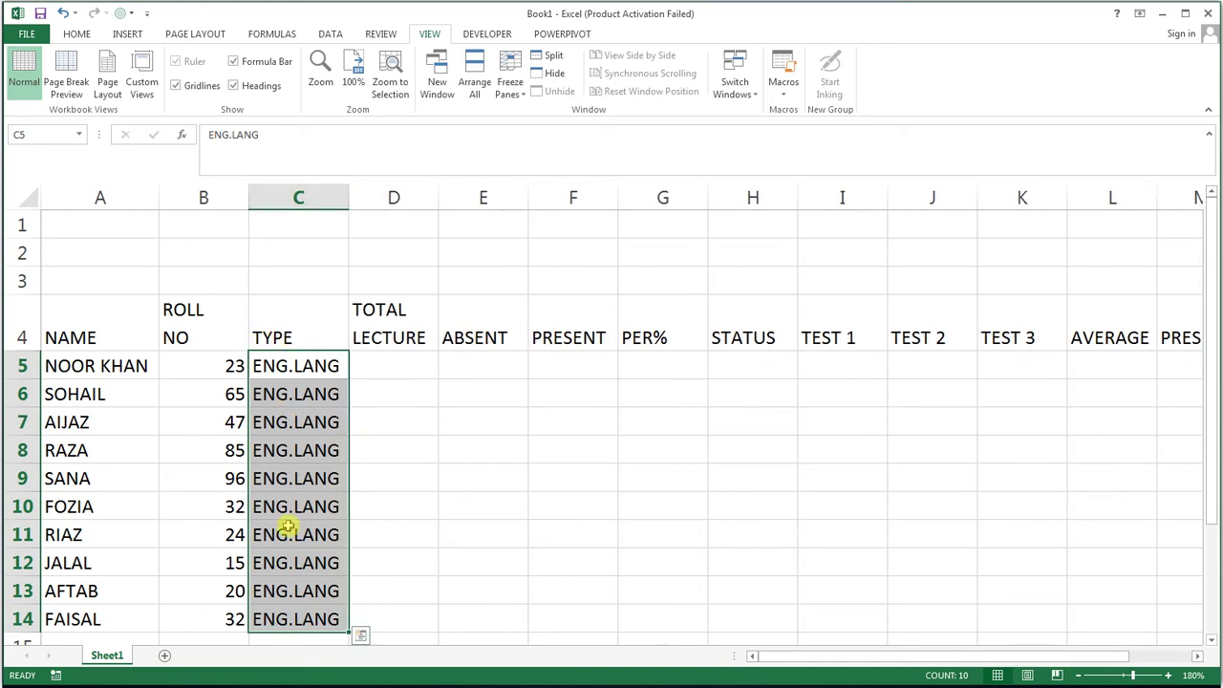
{"action": "left_click", "coordinate": [432, 368]}
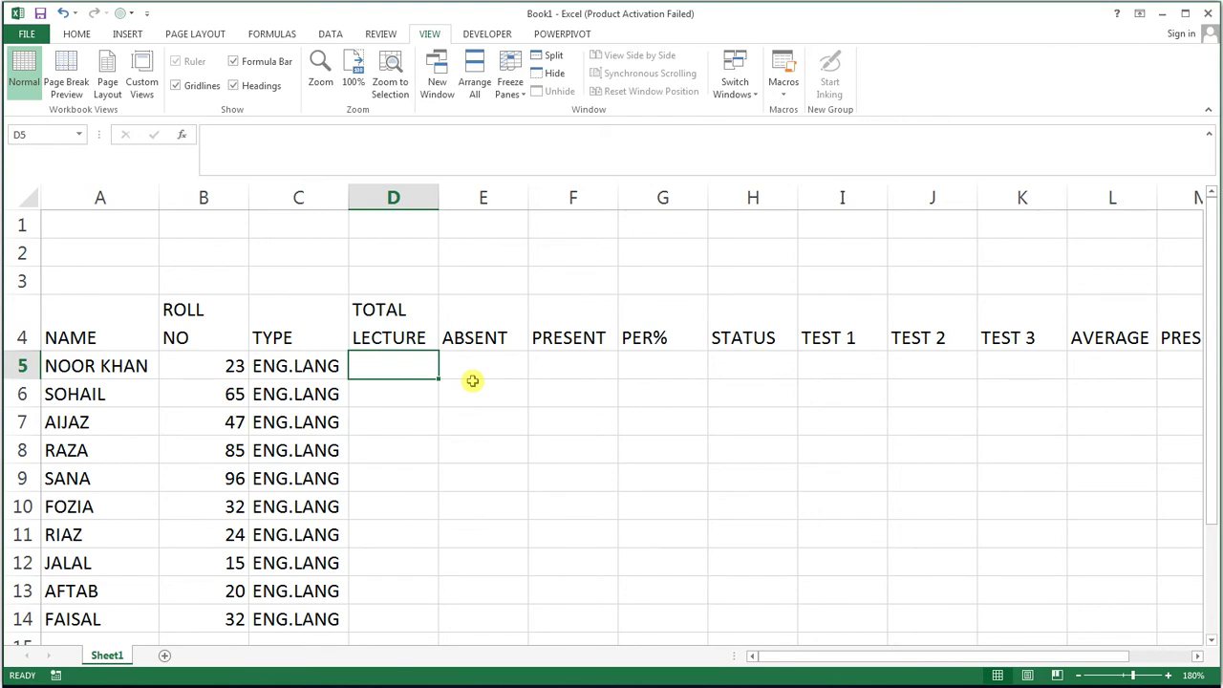
Enter 150 in D5 and fill it down through D14 with Ctrl+D.
{"action": "type", "text": "150"}
{"action": "key", "text": "Return"}
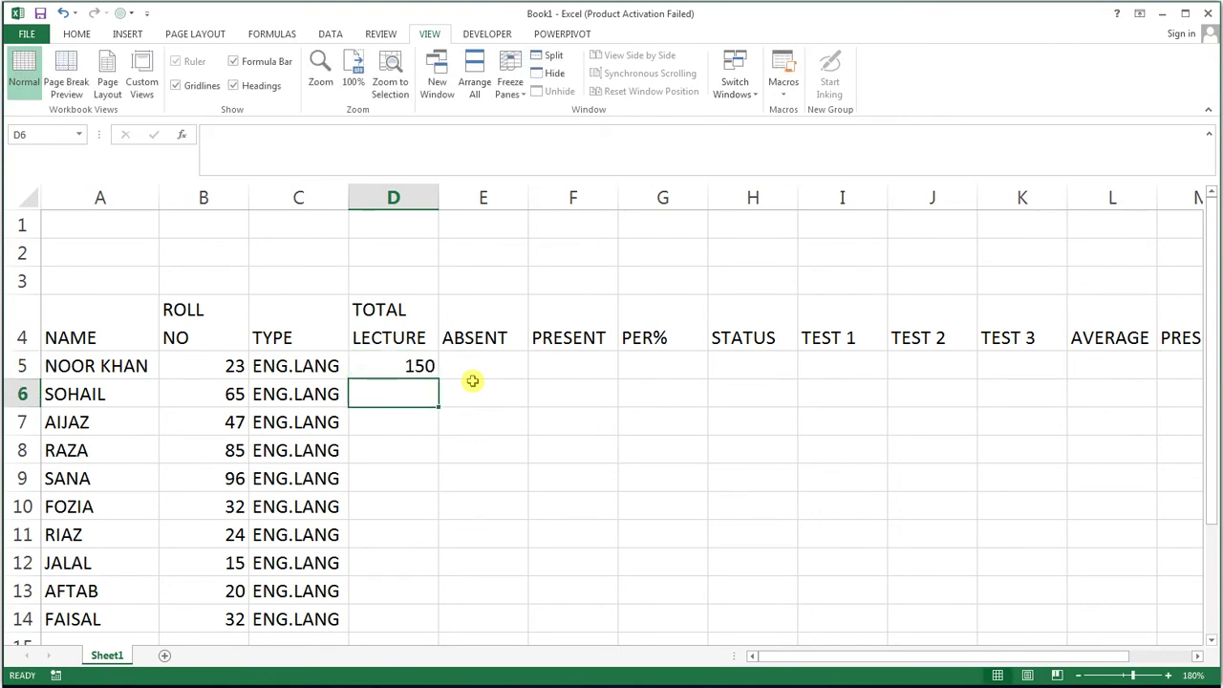
{"action": "left_click_drag", "start_coordinate": [395, 365], "coordinate": [381, 626]}
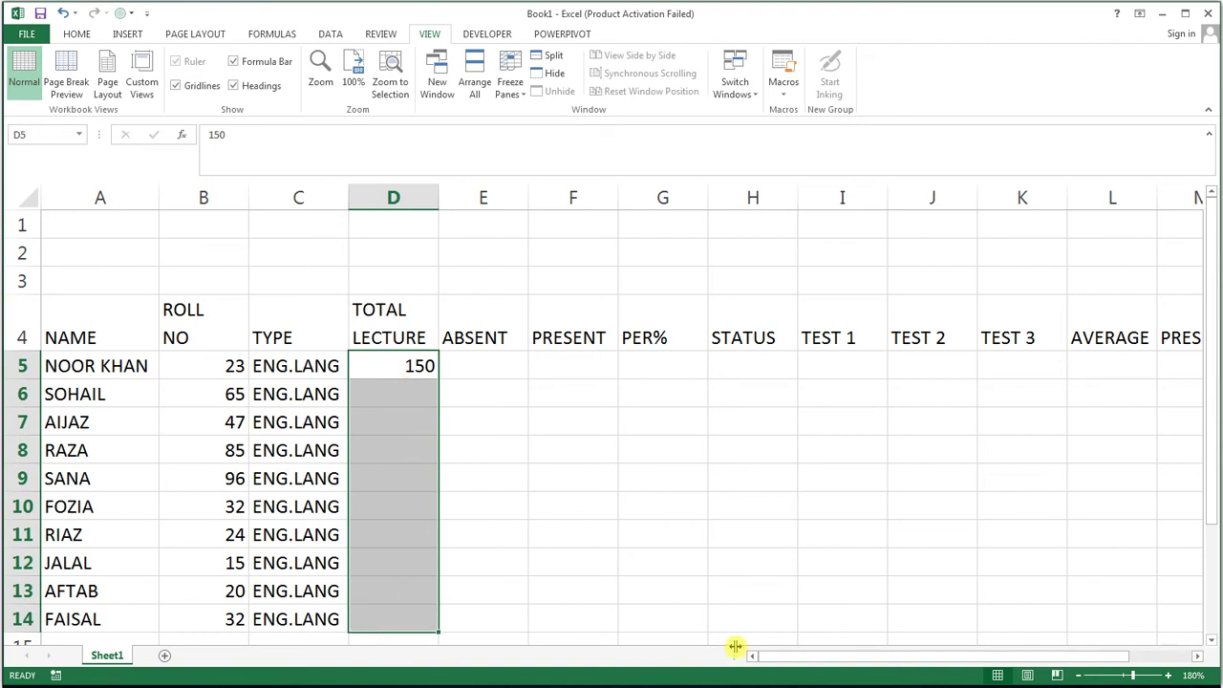
{"action": "key", "text": "ctrl+d"}
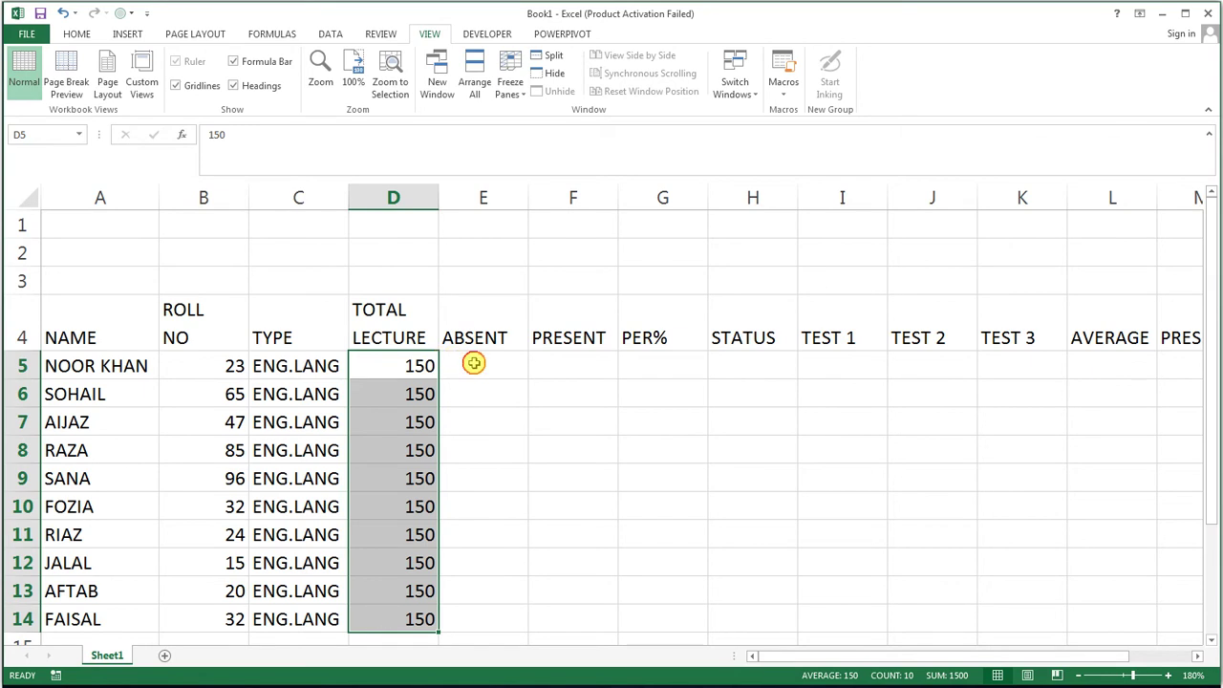
{"action": "left_click", "coordinate": [474, 363]}
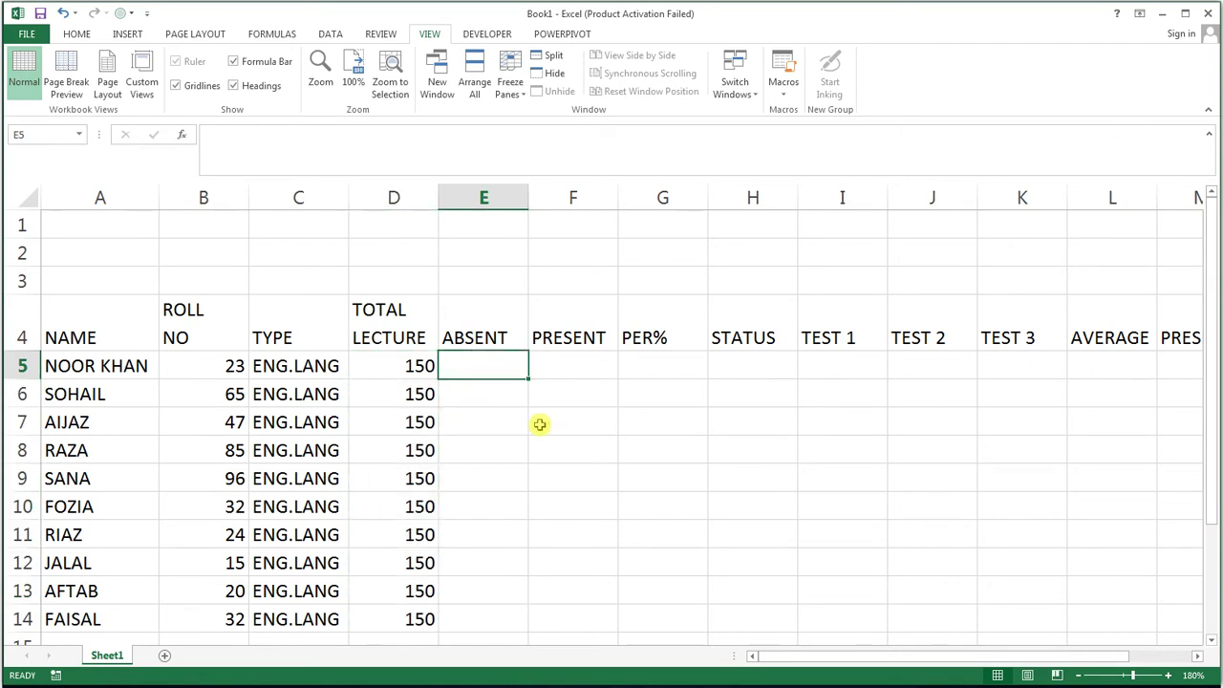
Enter absences 25, 35, 15, 20 and 13 in E5:E9.
{"action": "type", "text": "25"}
{"action": "key", "text": "Return"}
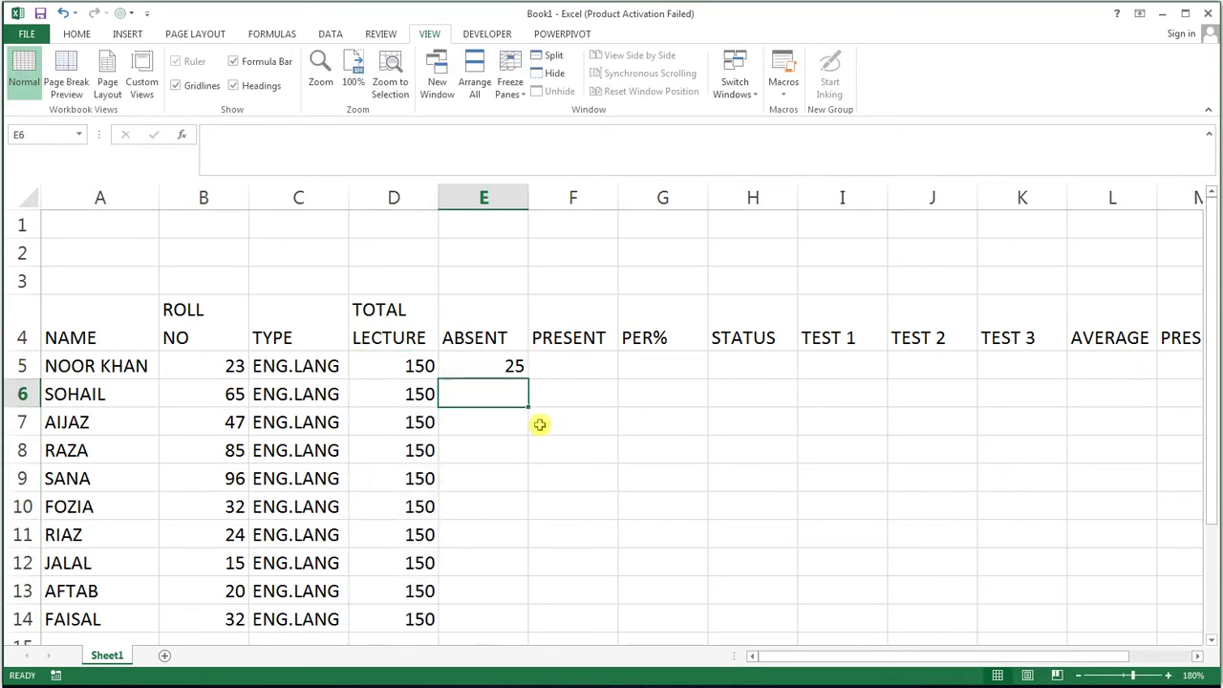
{"action": "type", "text": "35"}
{"action": "key", "text": "Return"}
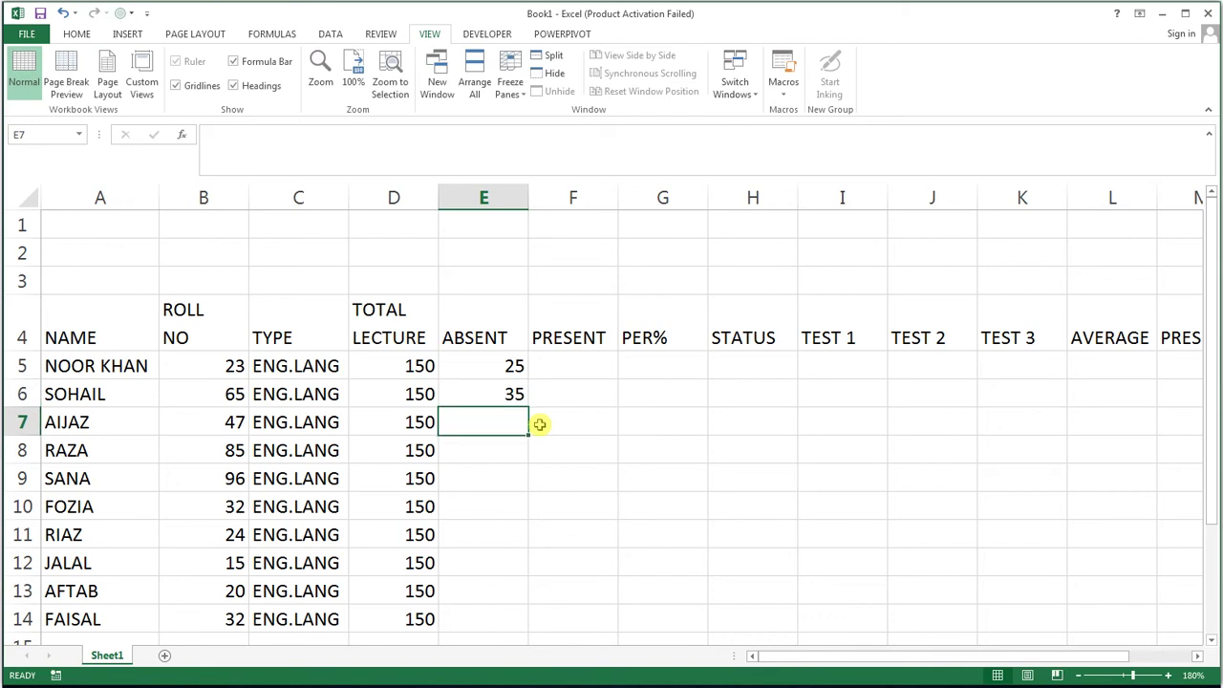
{"action": "type", "text": "15"}
{"action": "key", "text": "Return"}
{"action": "type", "text": "20"}
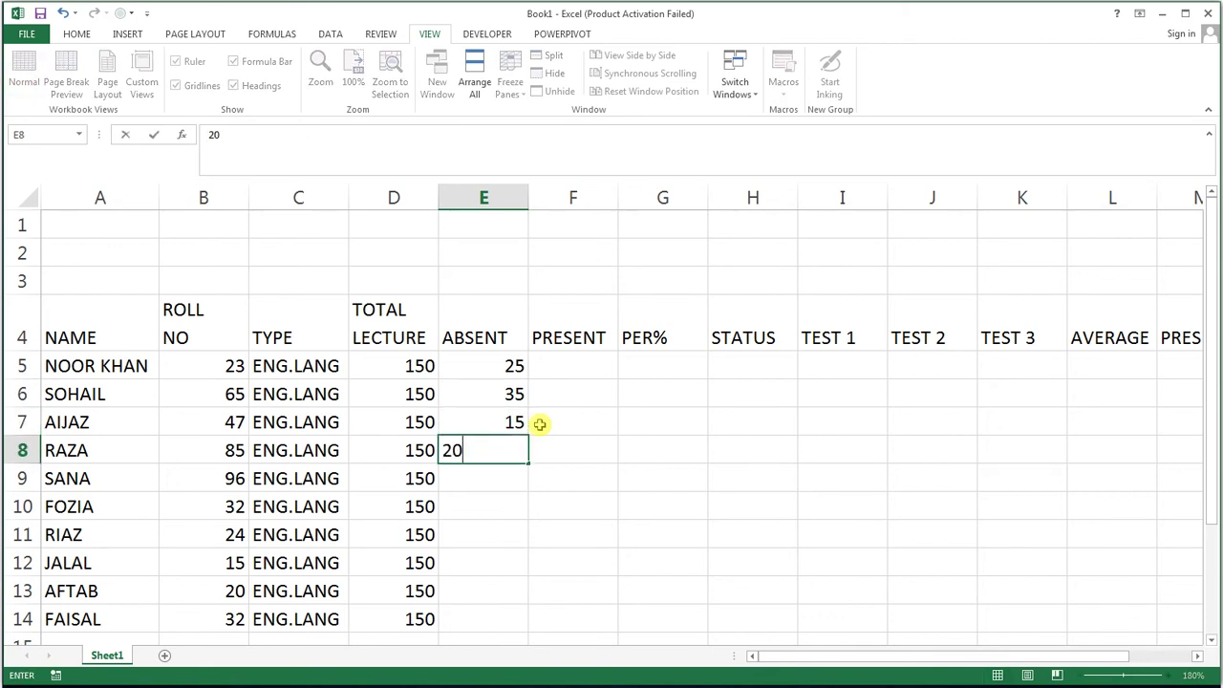
{"action": "key", "text": "Return"}
{"action": "type", "text": "13"}
{"action": "key", "text": "Return"}
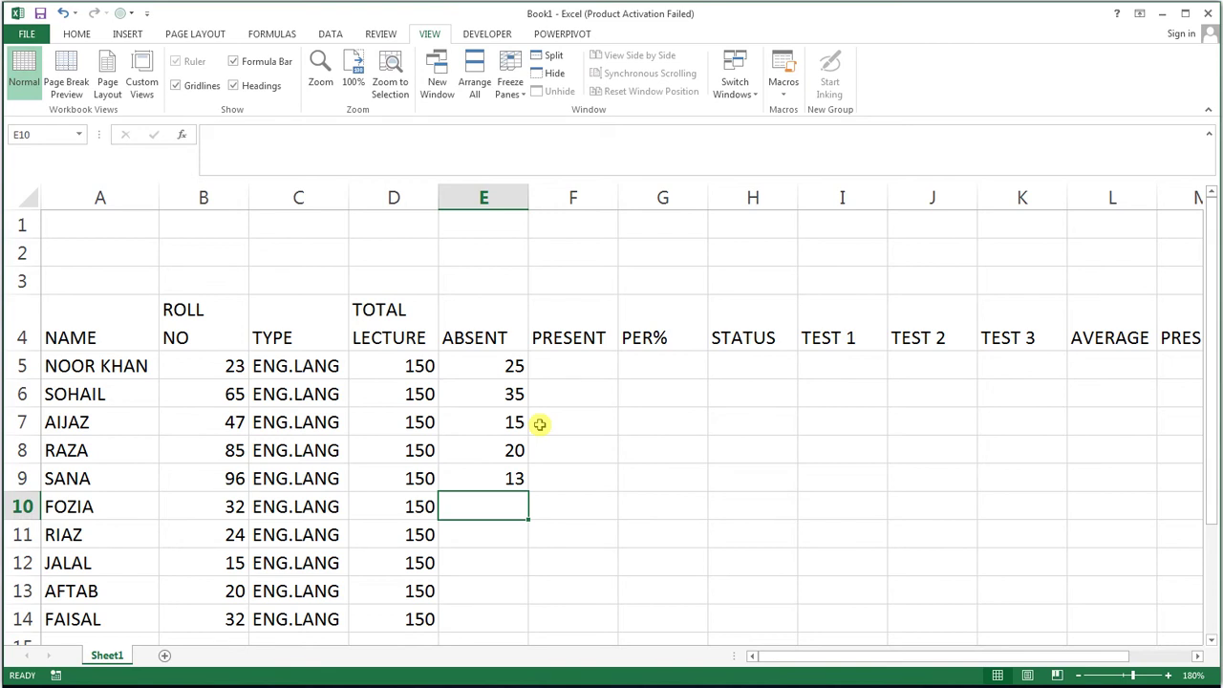
Enter absences 31, 14, 23, 45 and 35 in E10:E14.
{"action": "type", "text": "31"}
{"action": "key", "text": "Return"}
{"action": "type", "text": "14"}
{"action": "key", "text": "Return"}
{"action": "type", "text": "23"}
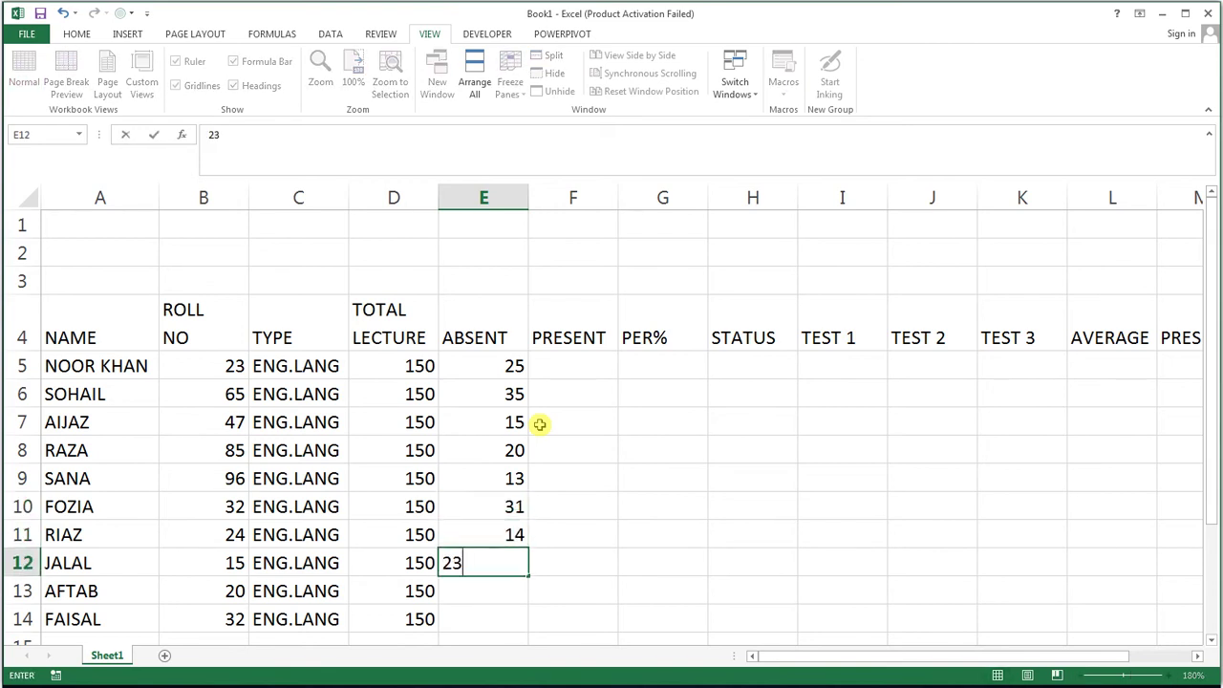
{"action": "key", "text": "Return"}
{"action": "type", "text": "45"}
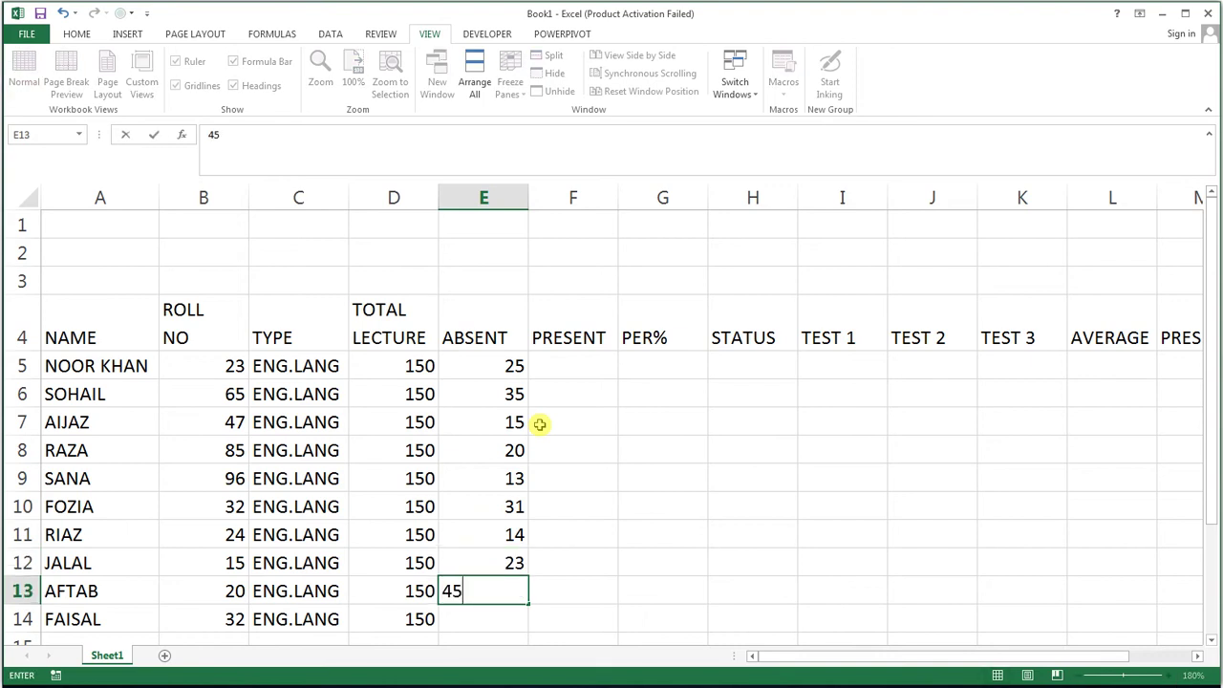
{"action": "key", "text": "Return"}
{"action": "type", "text": "3"}
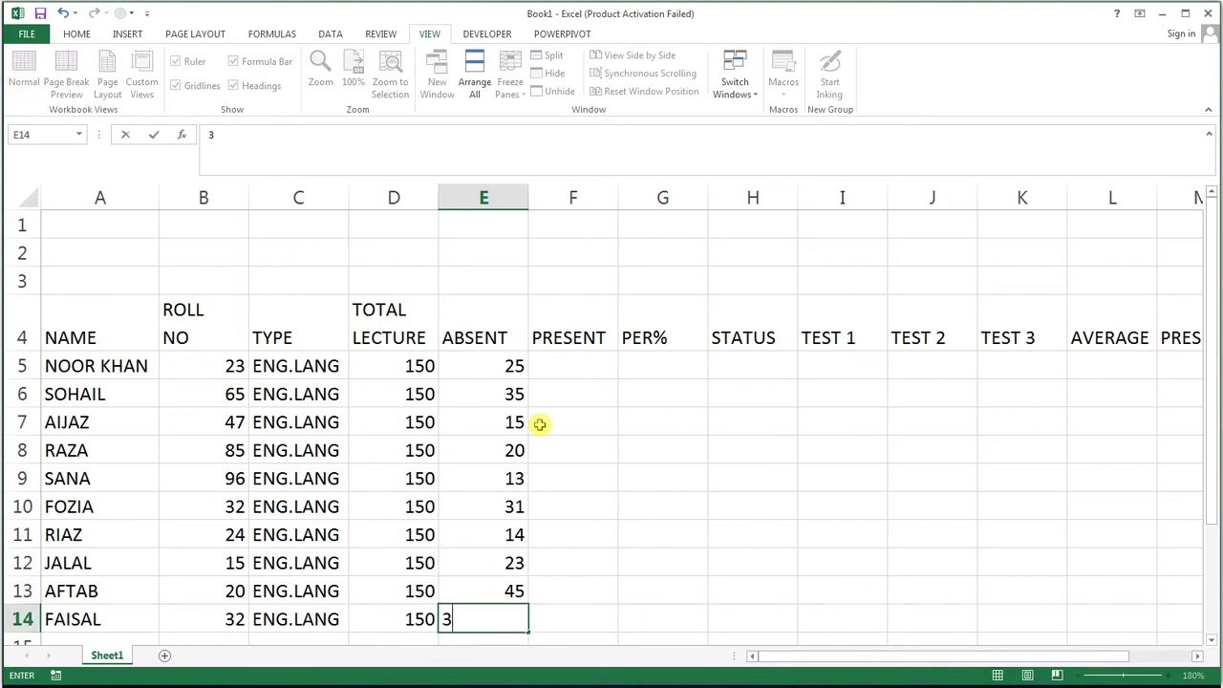
{"action": "type", "text": "5"}
{"action": "key", "text": "Tab"}
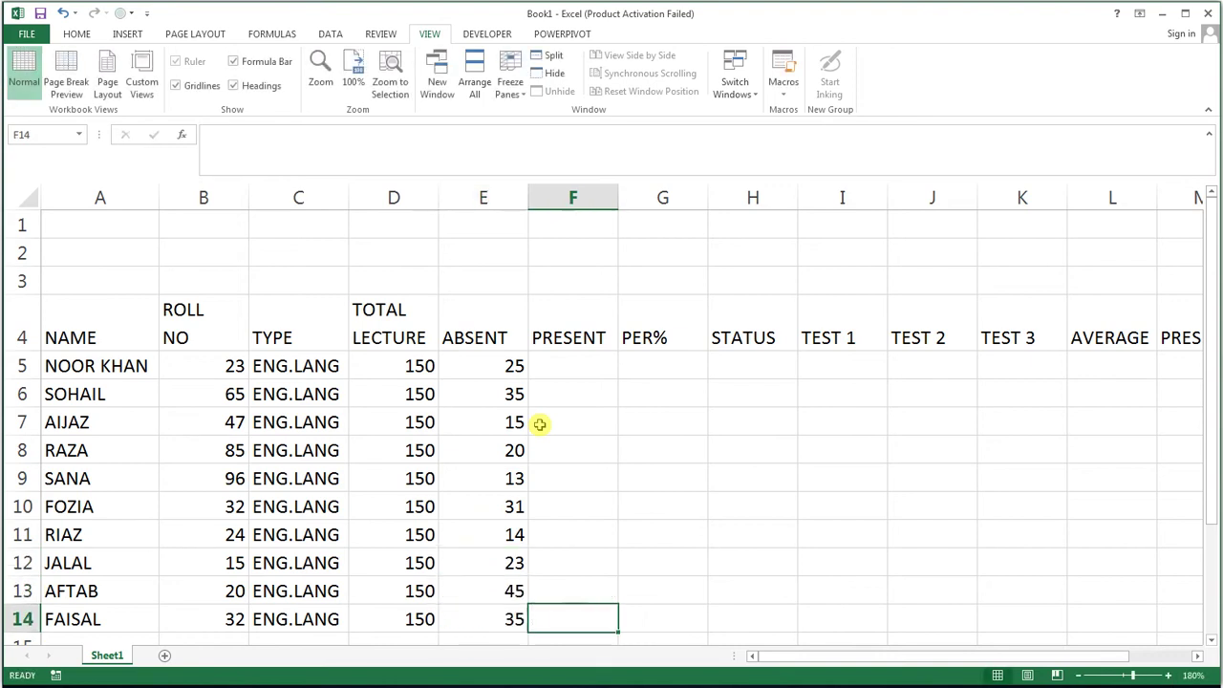
{"action": "key", "text": "Up"}
{"action": "key", "text": "Up"}
{"action": "key", "text": "Up"}
{"action": "key", "text": "Up"}
{"action": "key", "text": "Up"}
{"action": "key", "text": "Up"}
{"action": "key", "text": "Up"}
{"action": "key", "text": "Up"}
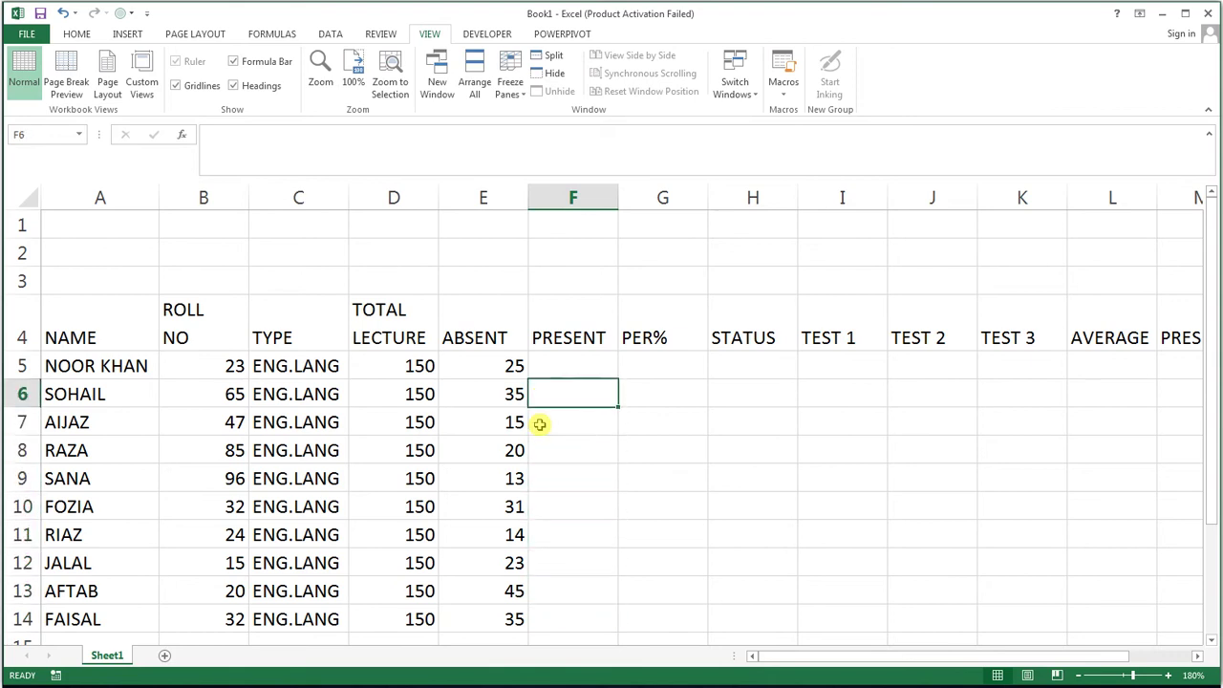
{"action": "key", "text": "Up"}
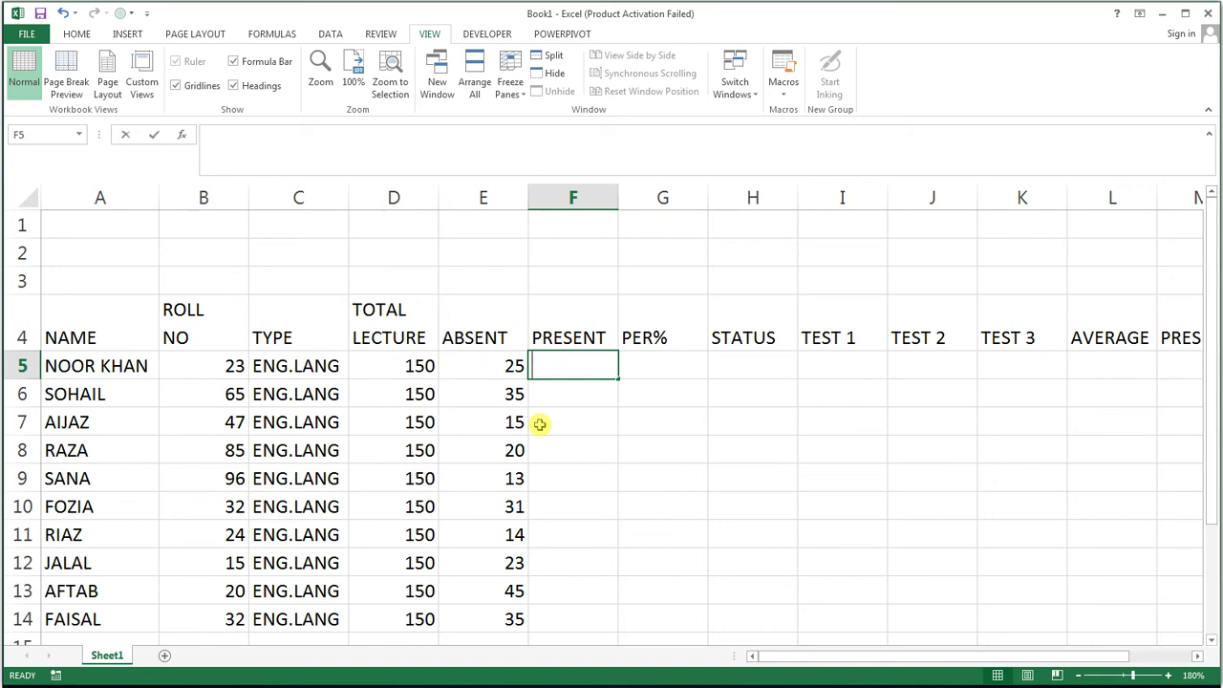
Enter =D5-E5 in F5 and fill the formula down to F14.
{"action": "type", "text": "="}
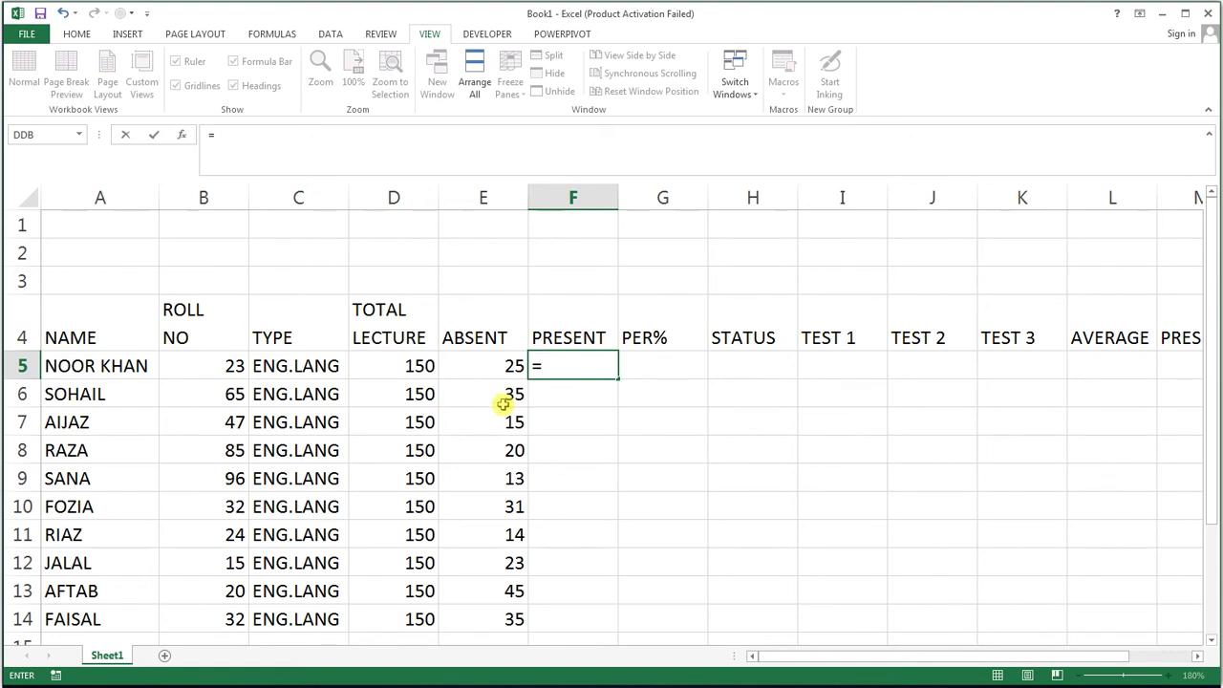
{"action": "left_click", "coordinate": [417, 362]}
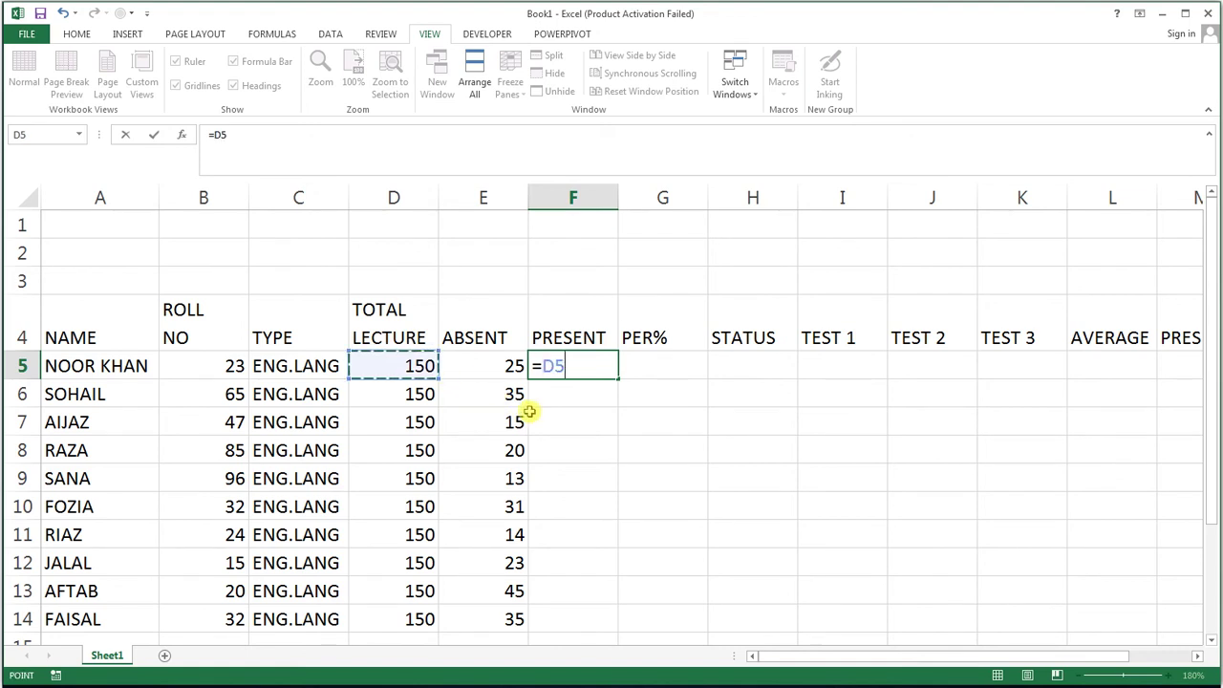
{"action": "type", "text": "-"}
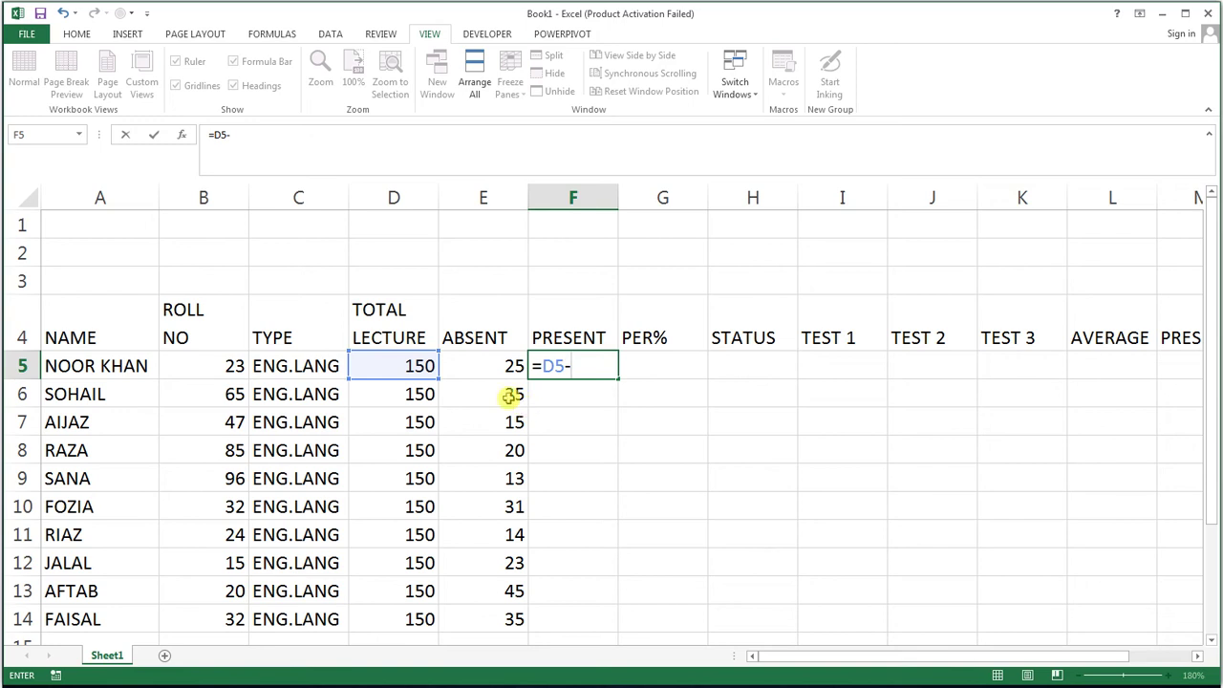
{"action": "left_click", "coordinate": [462, 360]}
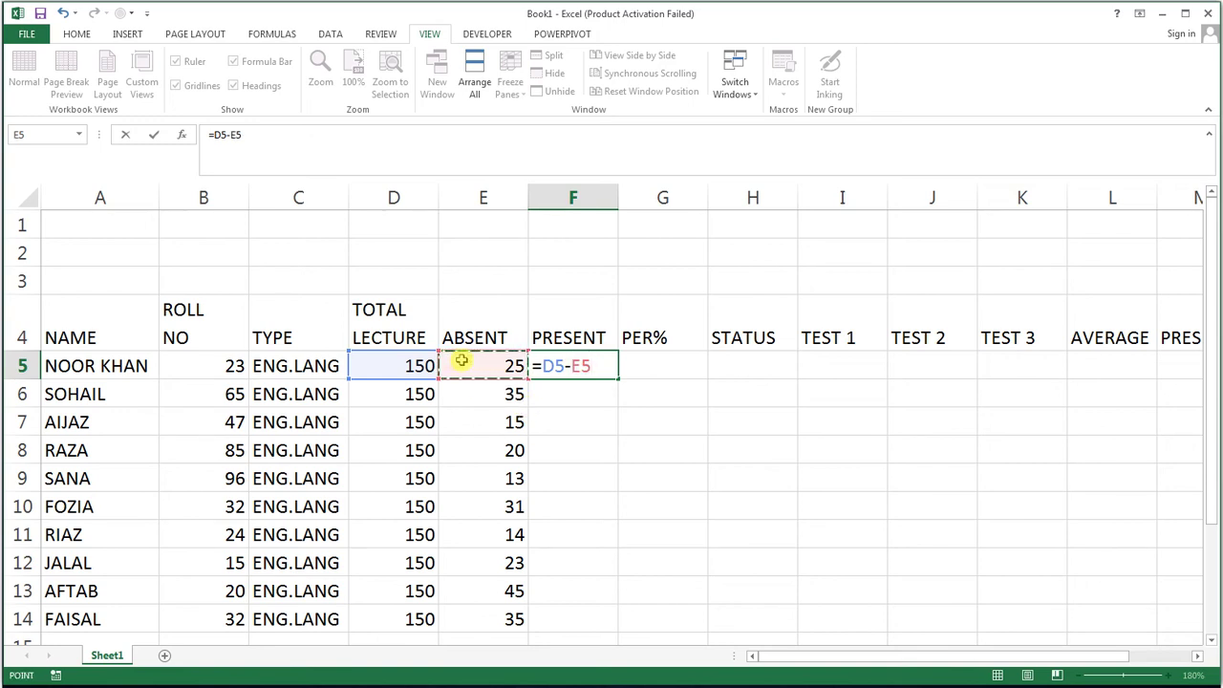
{"action": "key", "text": "Return"}
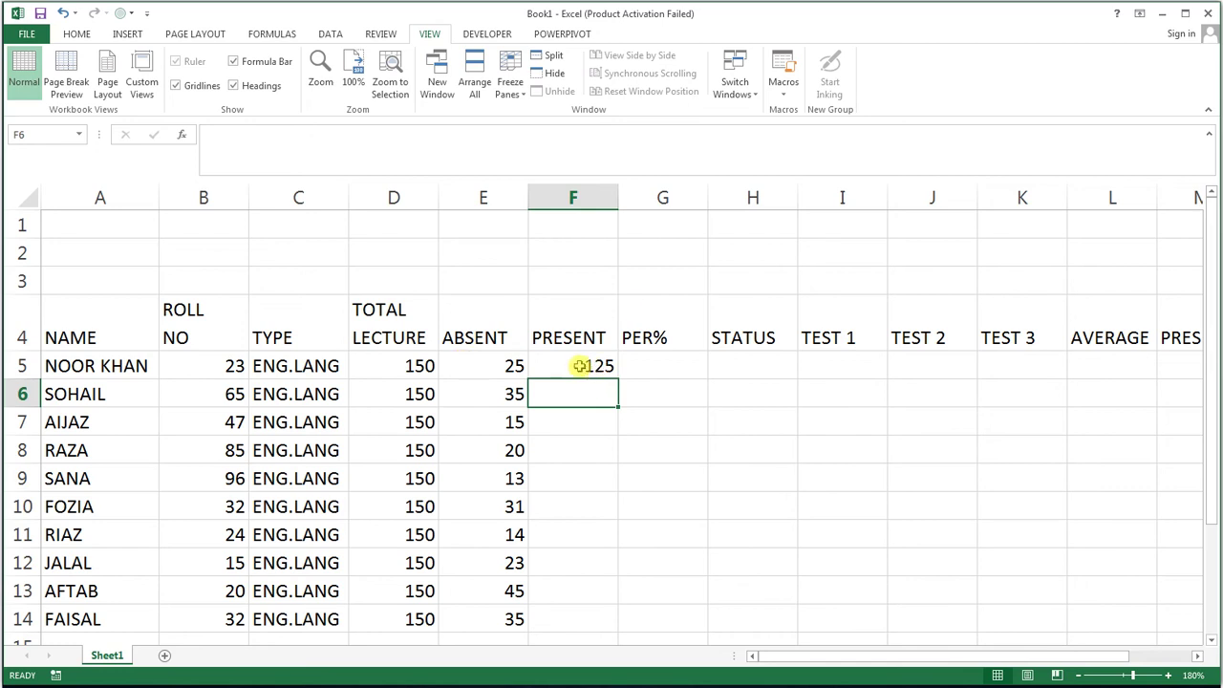
{"action": "left_click", "coordinate": [580, 366]}
{"action": "left_click_drag", "start_coordinate": [618, 380], "coordinate": [619, 474]}
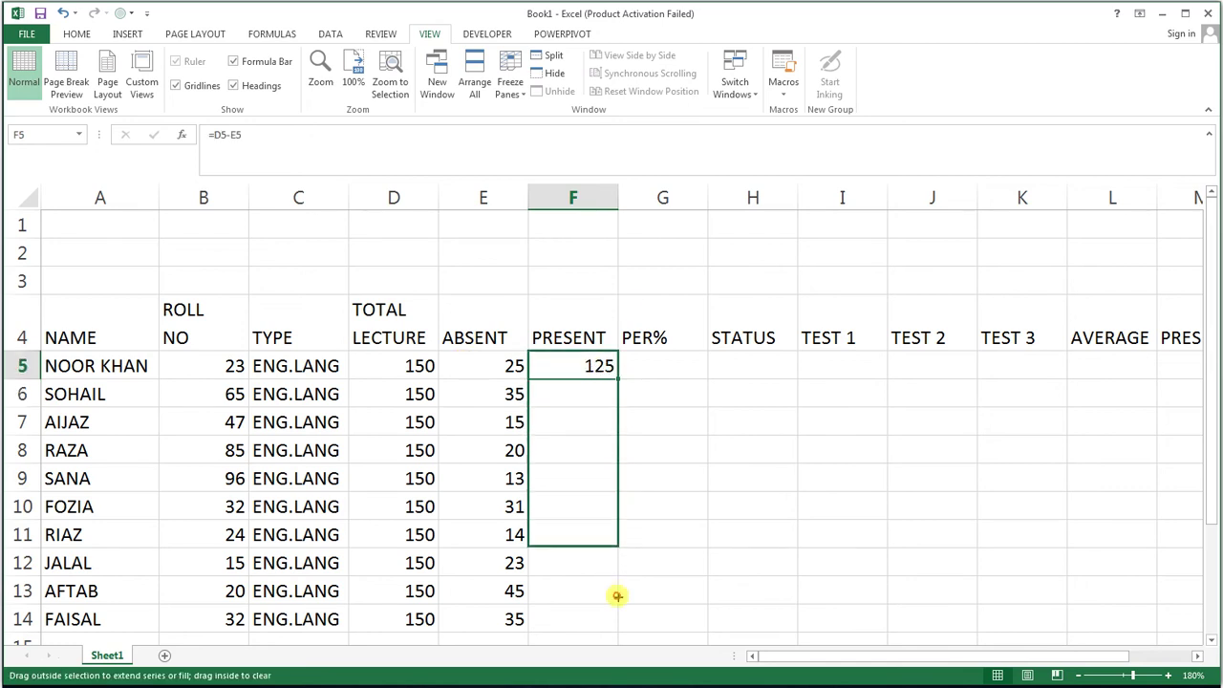
{"action": "left_click_drag", "start_coordinate": [619, 474], "coordinate": [619, 620]}
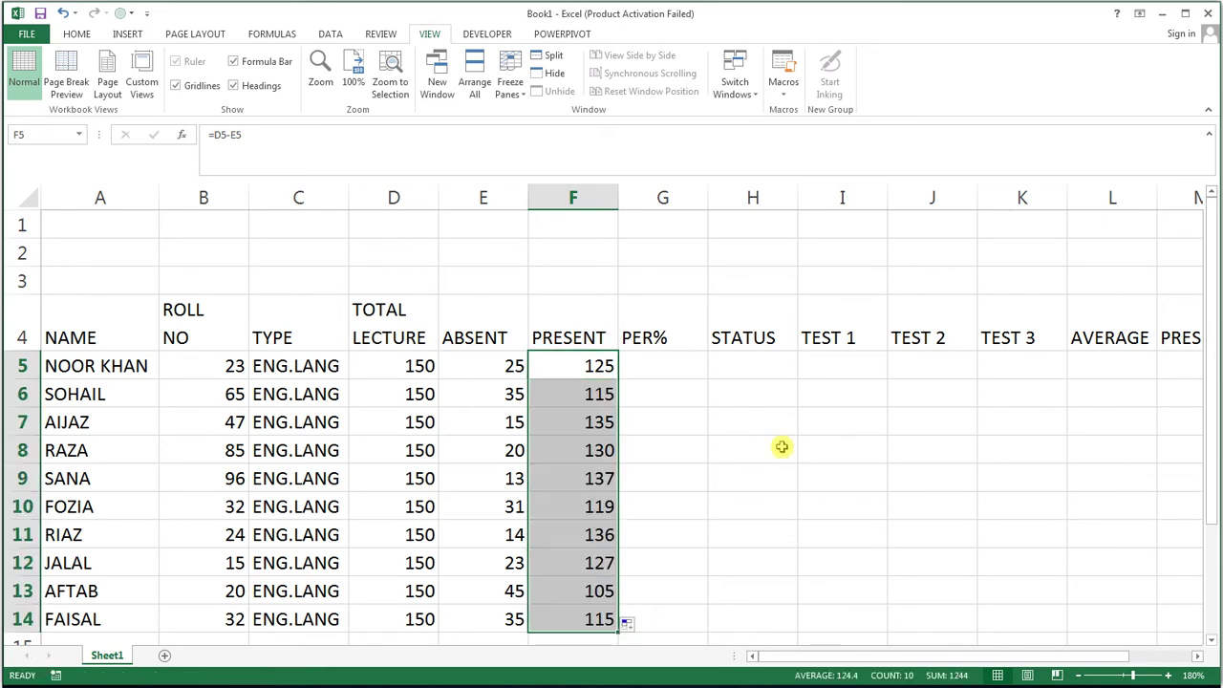
{"action": "left_click", "coordinate": [644, 364]}
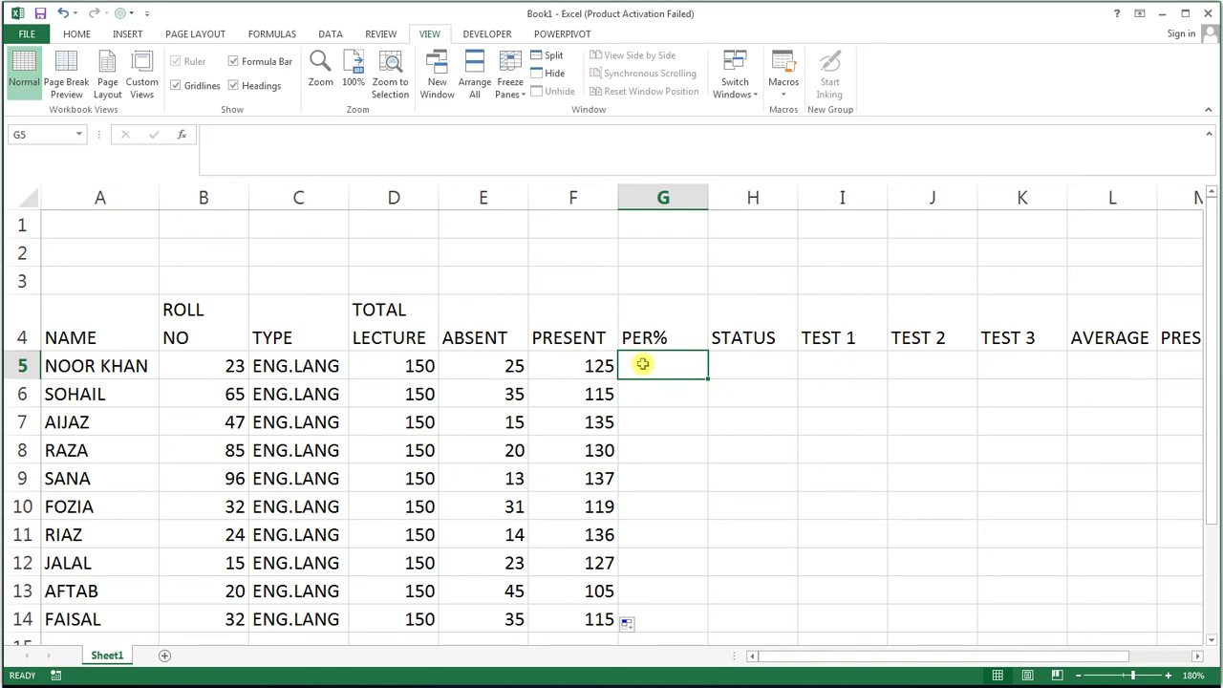
Enter =F5/D5*100 in G5 and fill the formula down to G14.
{"action": "type", "text": "="}
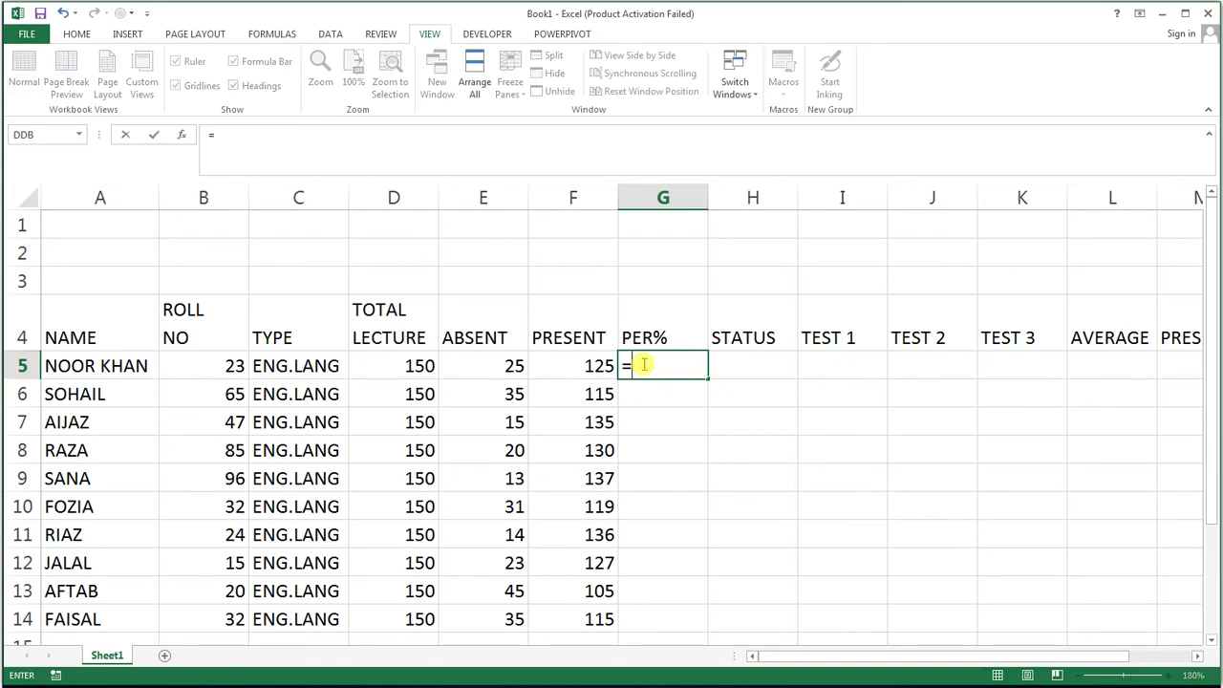
{"action": "key", "text": "Left"}
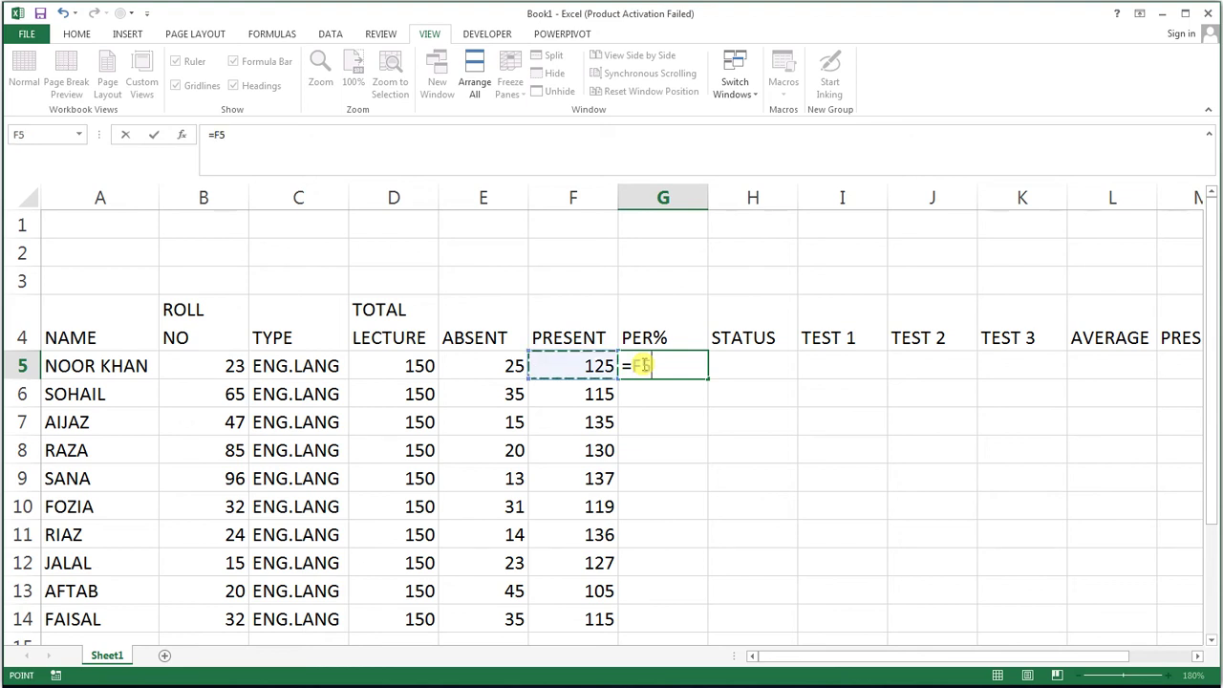
{"action": "type", "text": "/"}
{"action": "key", "text": "Left"}
{"action": "key", "text": "Left"}
{"action": "key", "text": "Left"}
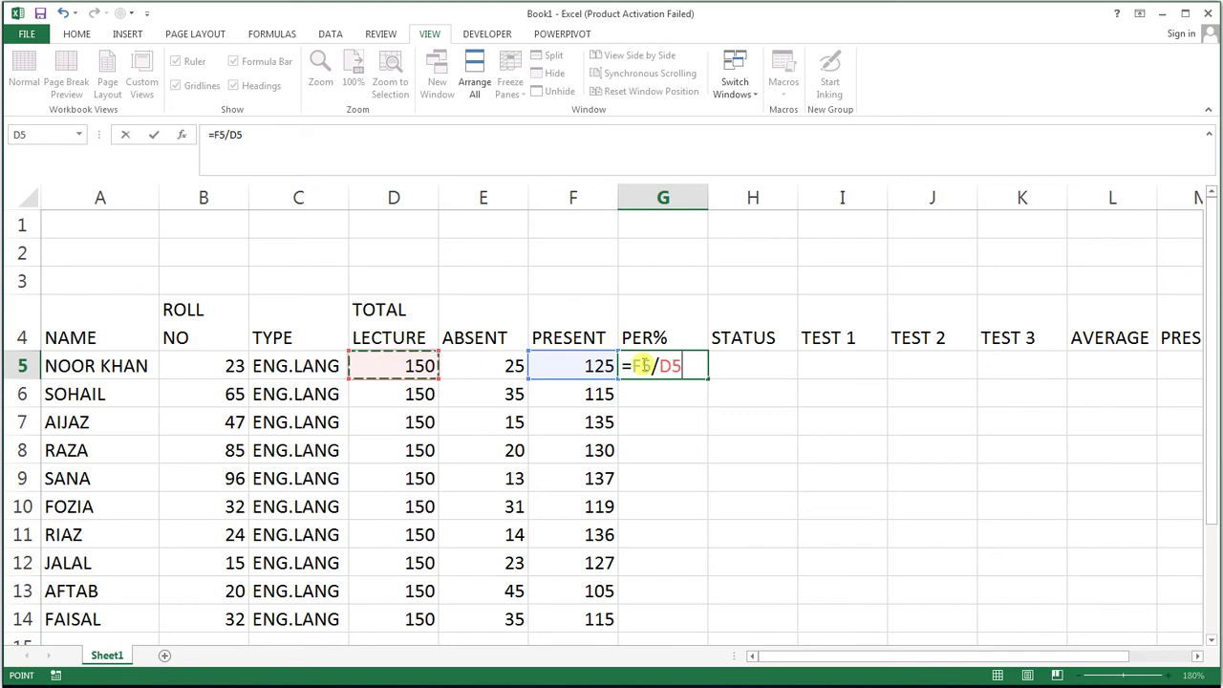
{"action": "type", "text": "*100"}
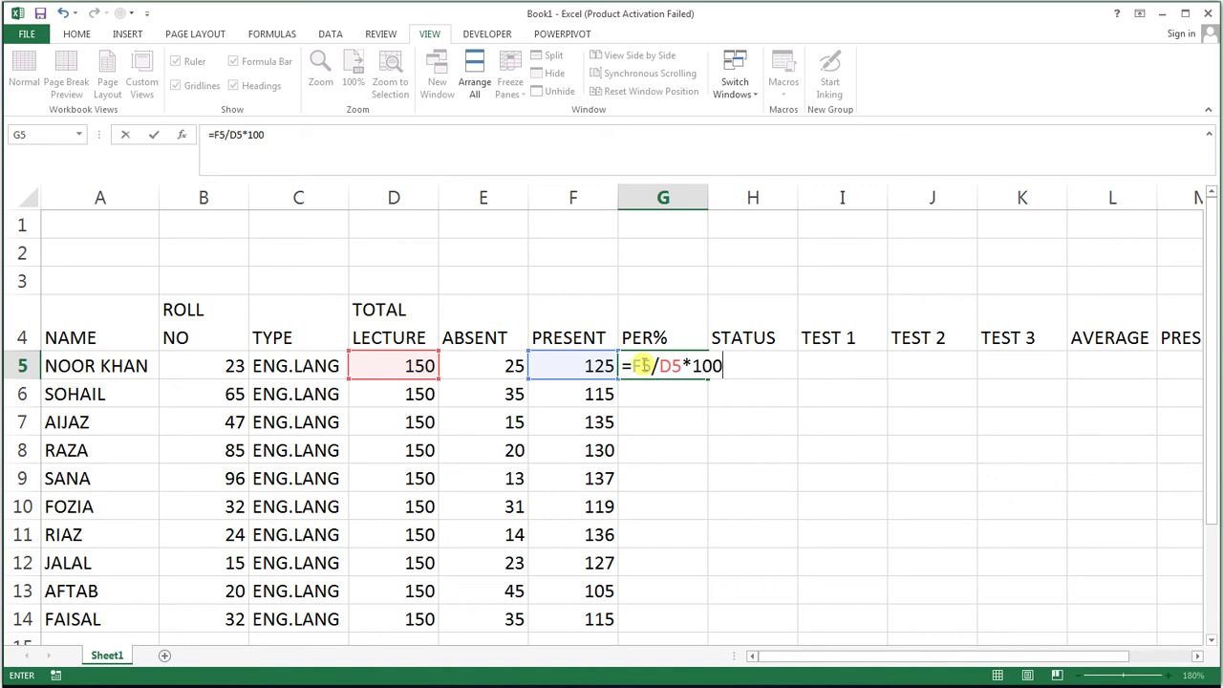
{"action": "key", "text": "Return"}
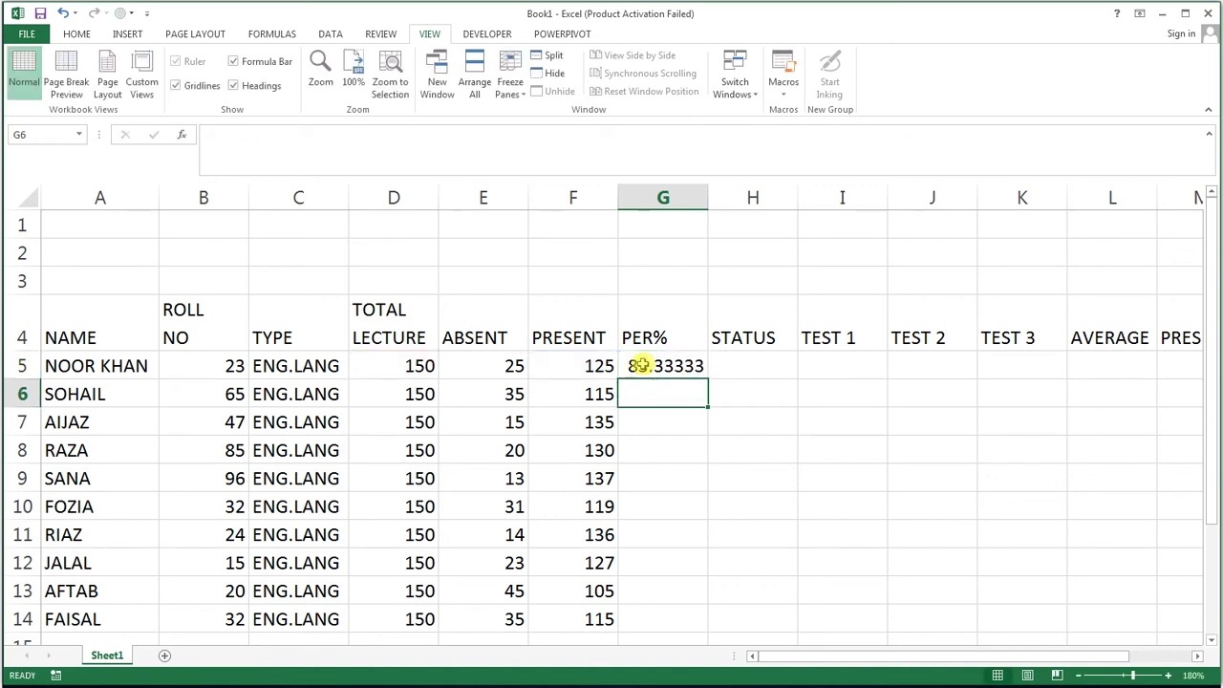
{"action": "left_click", "coordinate": [641, 364]}
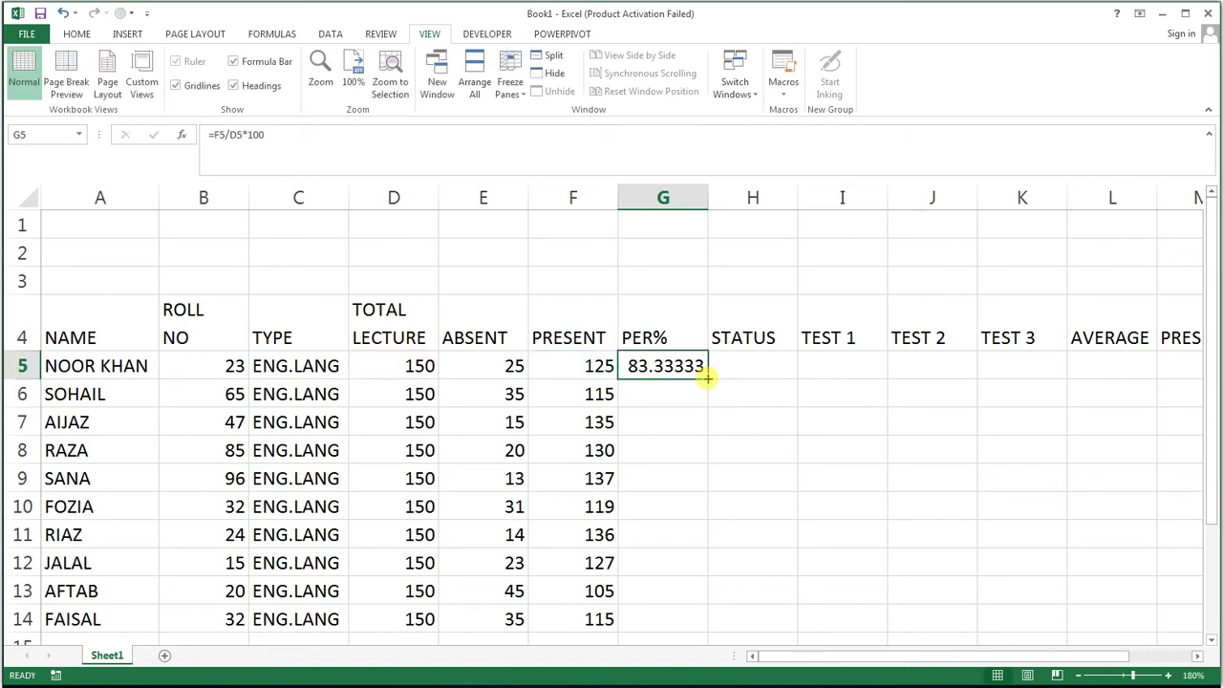
{"action": "left_click_drag", "start_coordinate": [709, 378], "coordinate": [692, 621]}
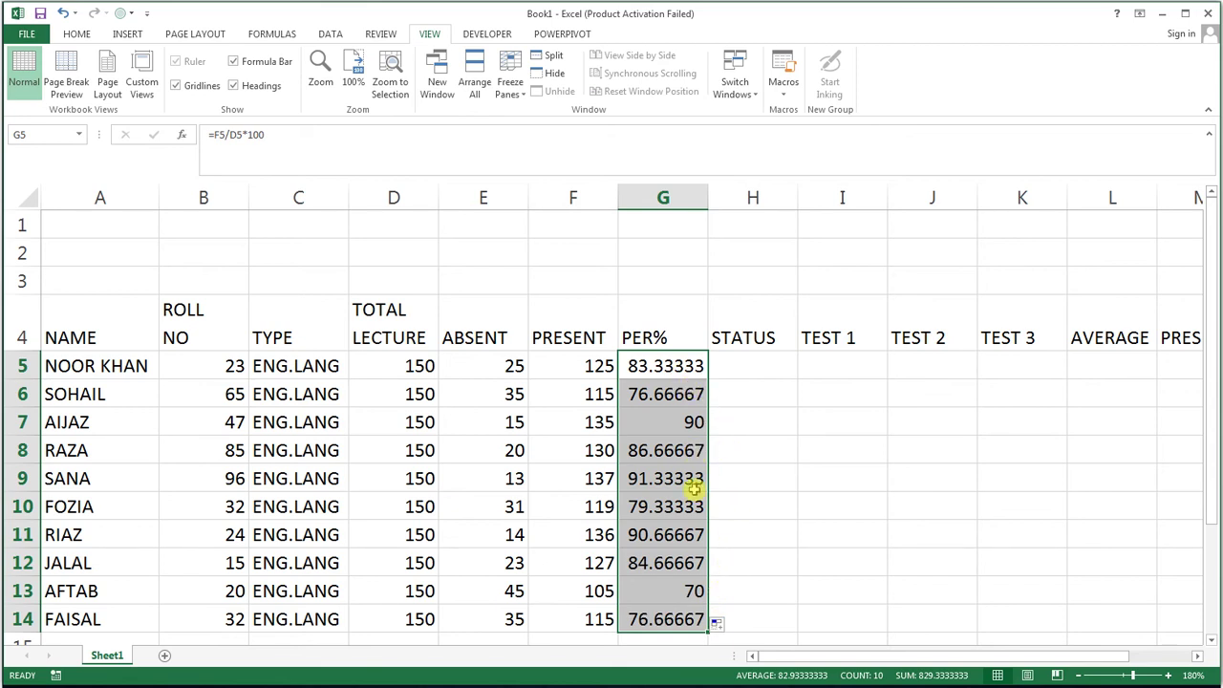
Set G5:G14 to display two decimal places, e.g. 83.33 and 76.67.
{"action": "left_click", "coordinate": [77, 34]}
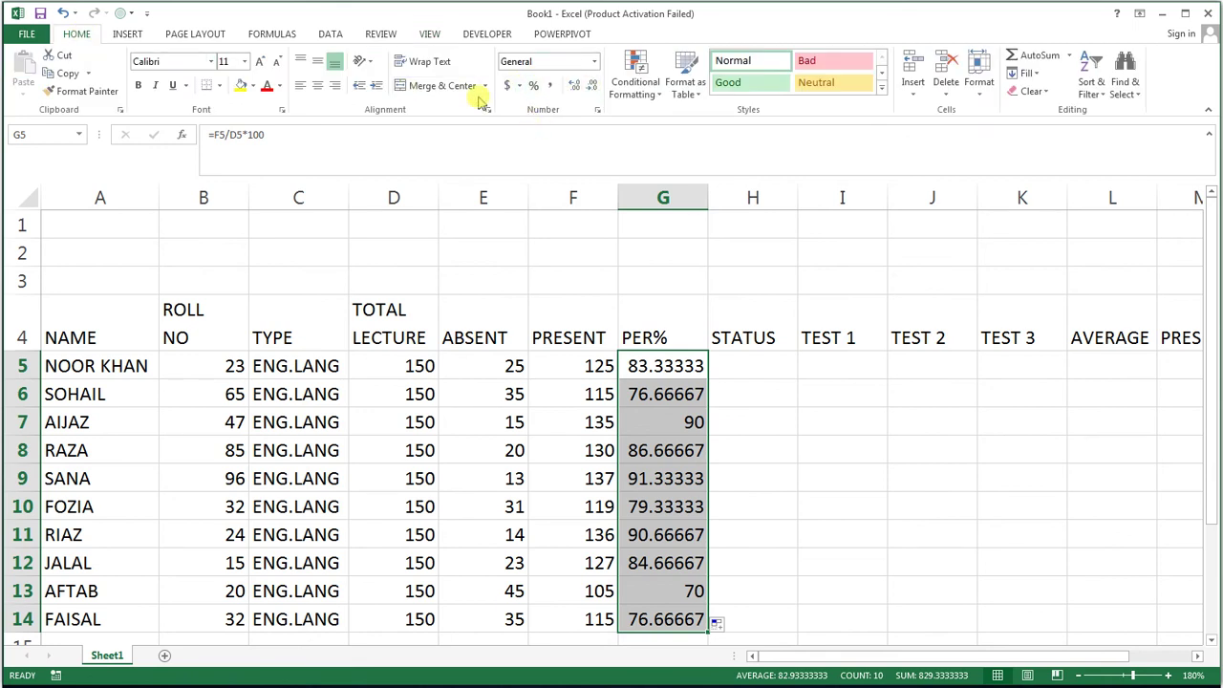
{"action": "left_click", "coordinate": [593, 86]}
{"action": "left_click", "coordinate": [592, 86]}
{"action": "left_click", "coordinate": [592, 86]}
{"action": "left_click", "coordinate": [593, 87]}
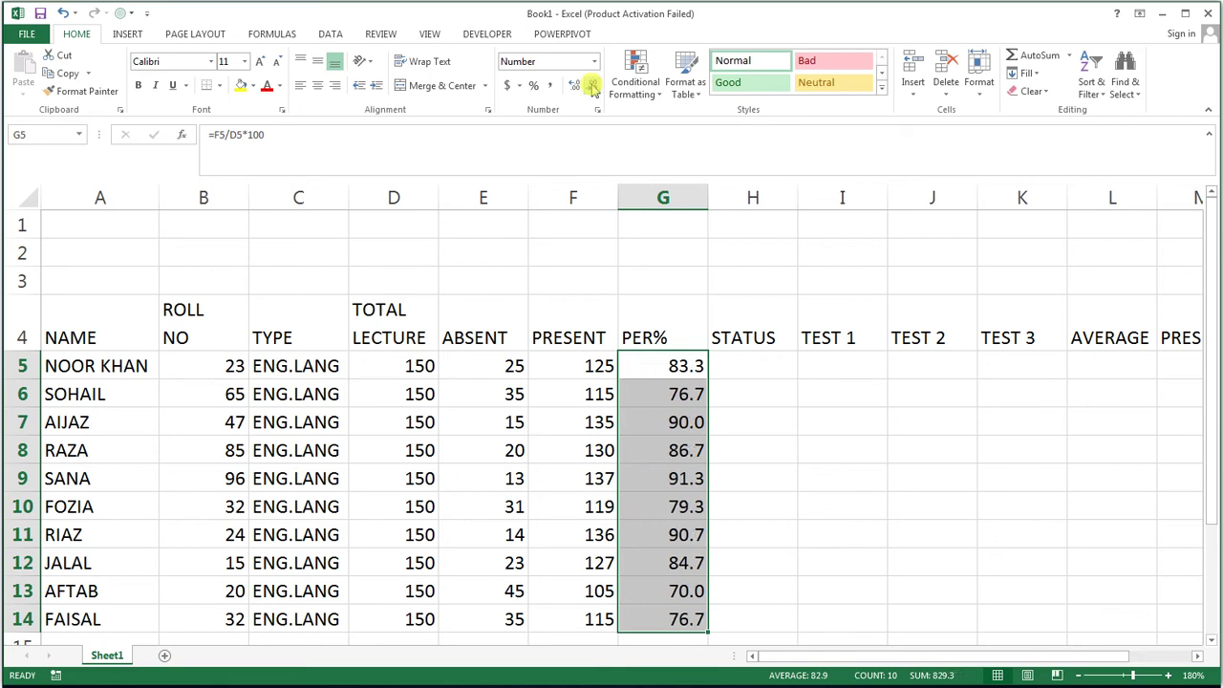
{"action": "left_click", "coordinate": [573, 85]}
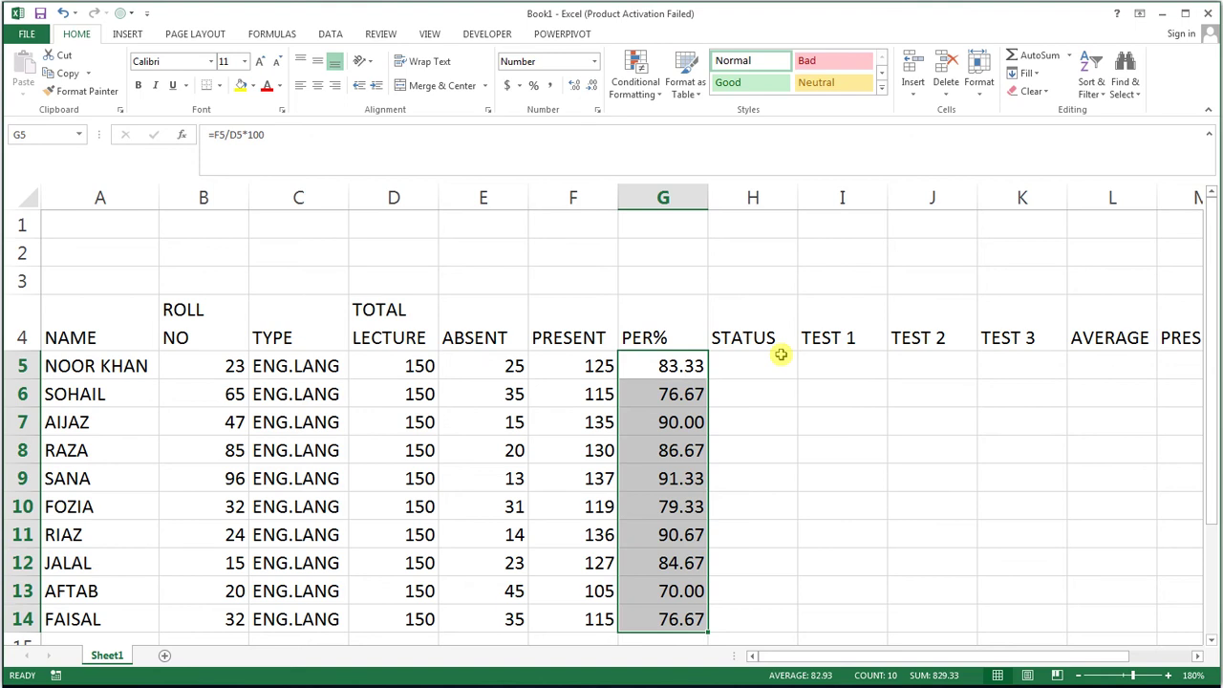
{"action": "left_click", "coordinate": [781, 355]}
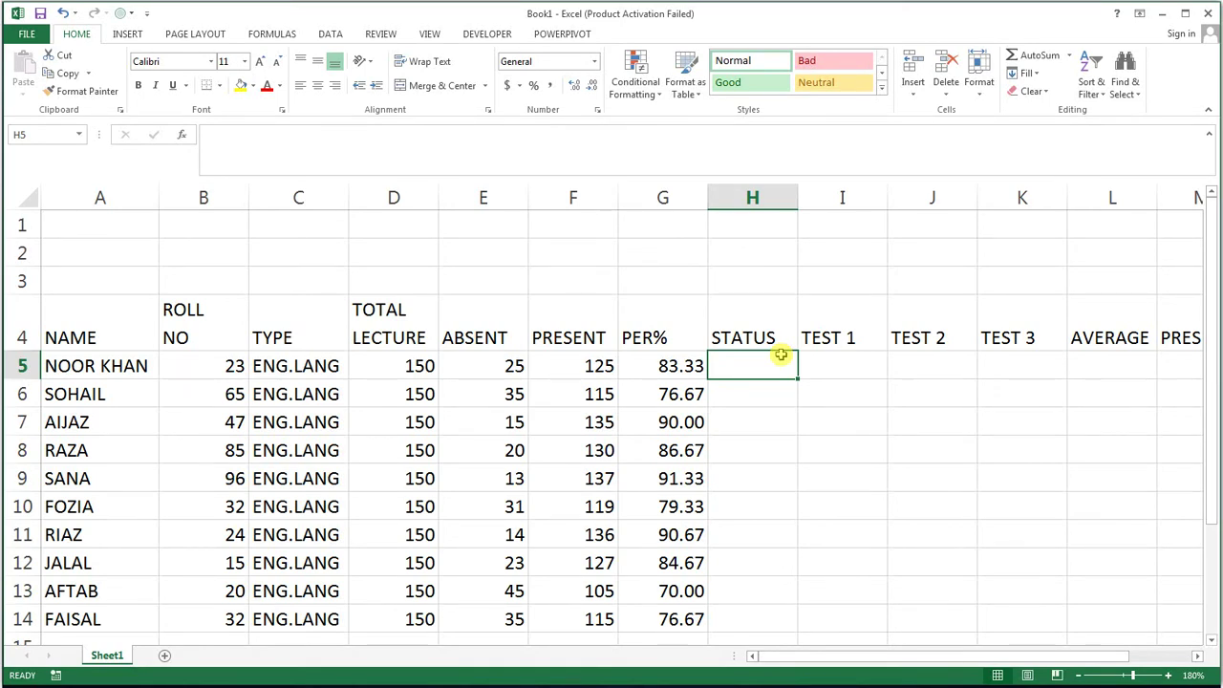
Enter =IF(G5>=75,"YES","NO") in H5 so the first student's STATUS reads YES.
{"action": "type", "text": "="}
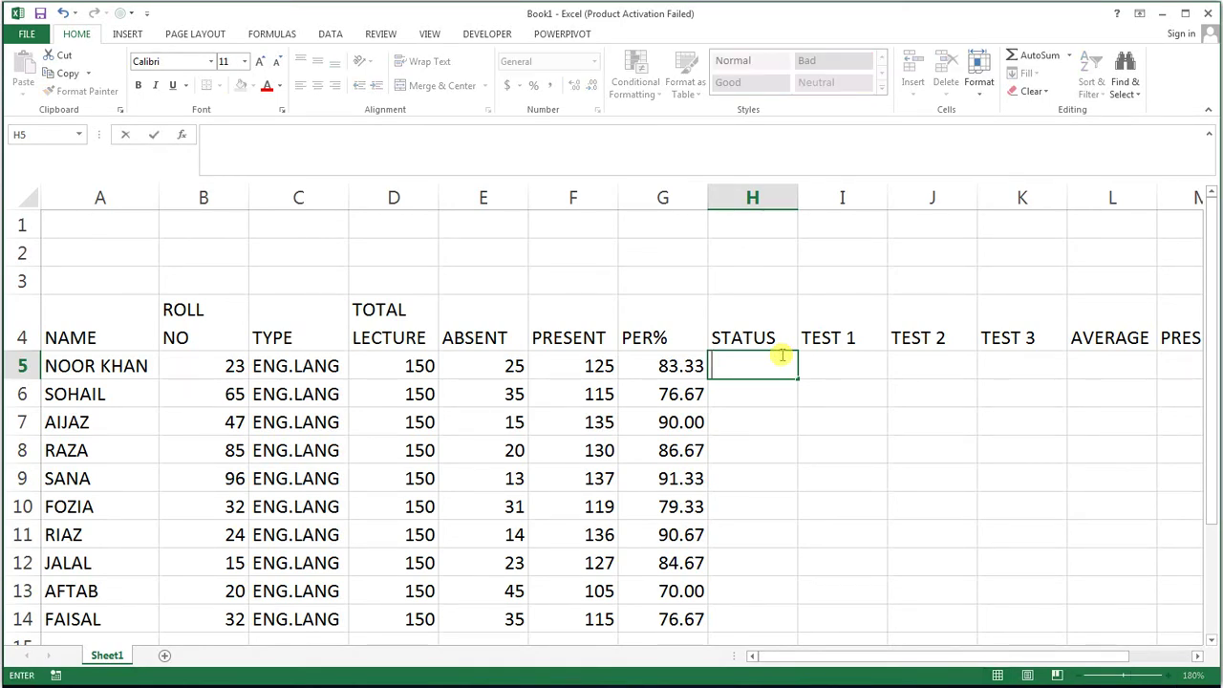
{"action": "type", "text": "="}
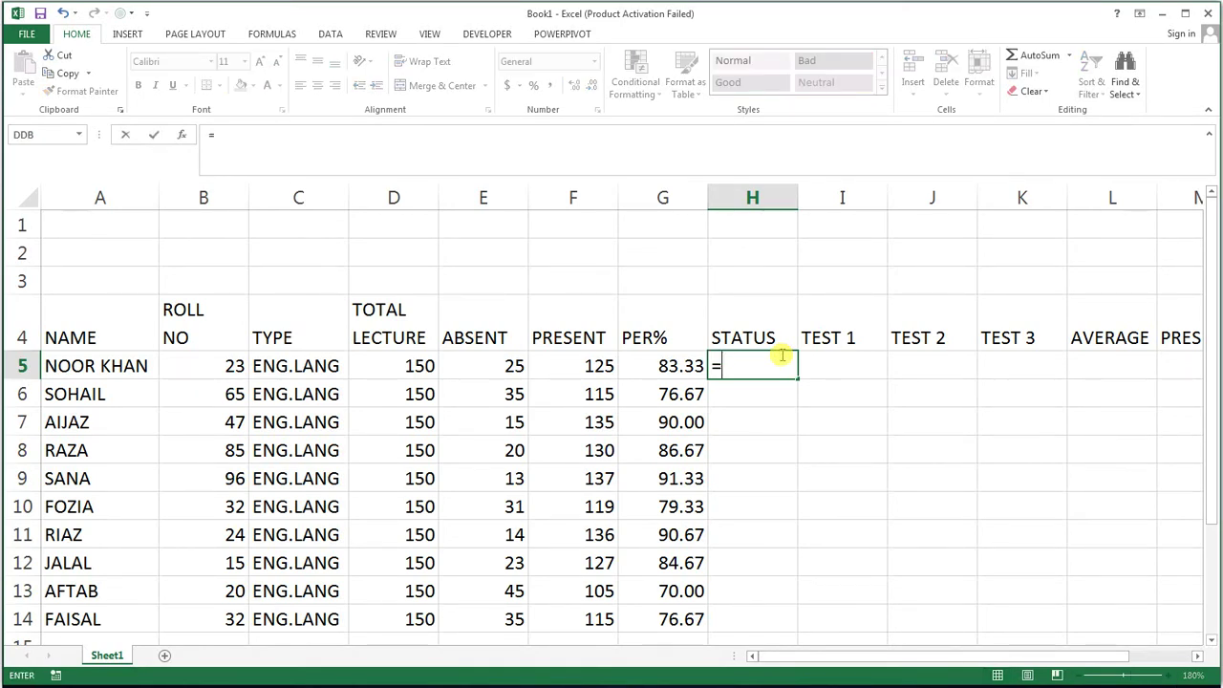
{"action": "type", "text": "IF("}
{"action": "key", "text": "Left"}
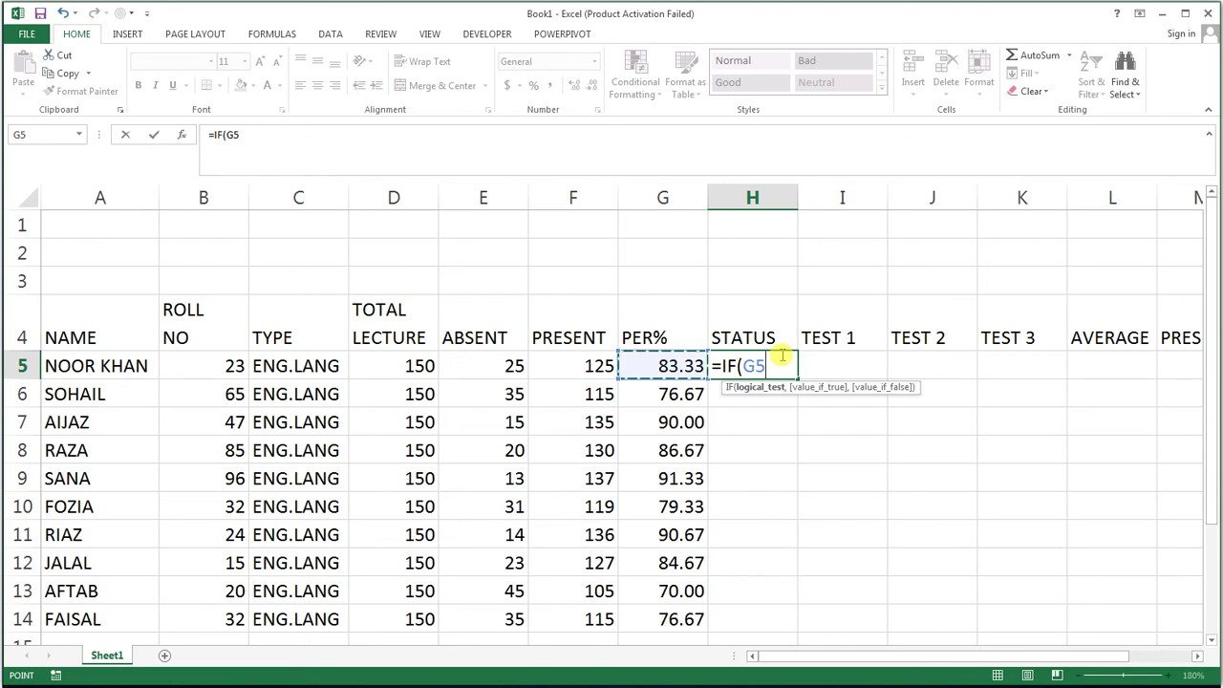
{"action": "type", "text": ">"}
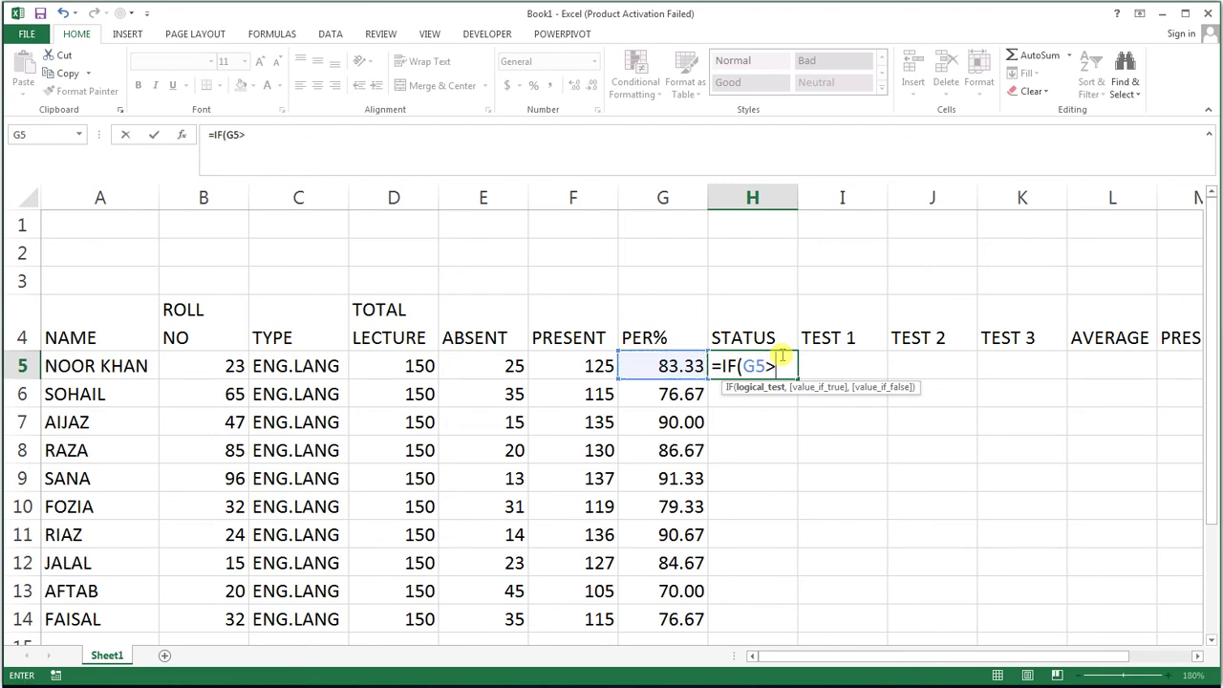
{"action": "type", "text": "="}
{"action": "type", "text": "75"}
{"action": "type", "text": ",\""}
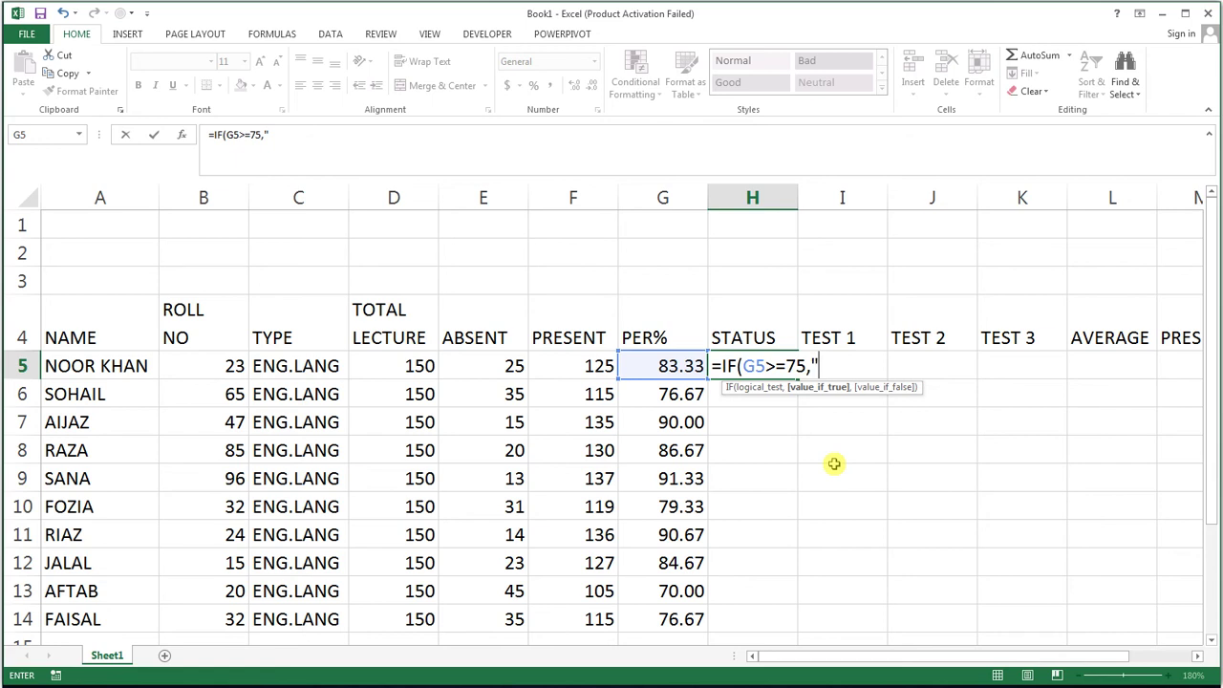
{"action": "type", "text": "YES"}
{"action": "type", "text": "\""}
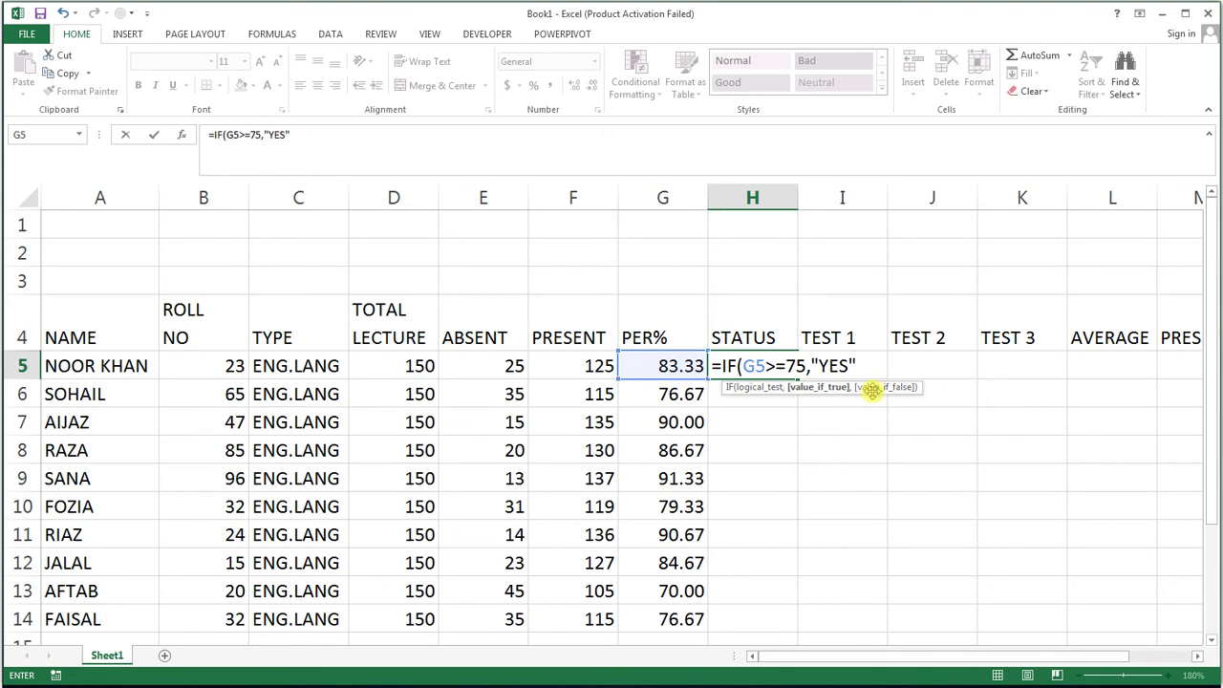
{"action": "type", "text": ","}
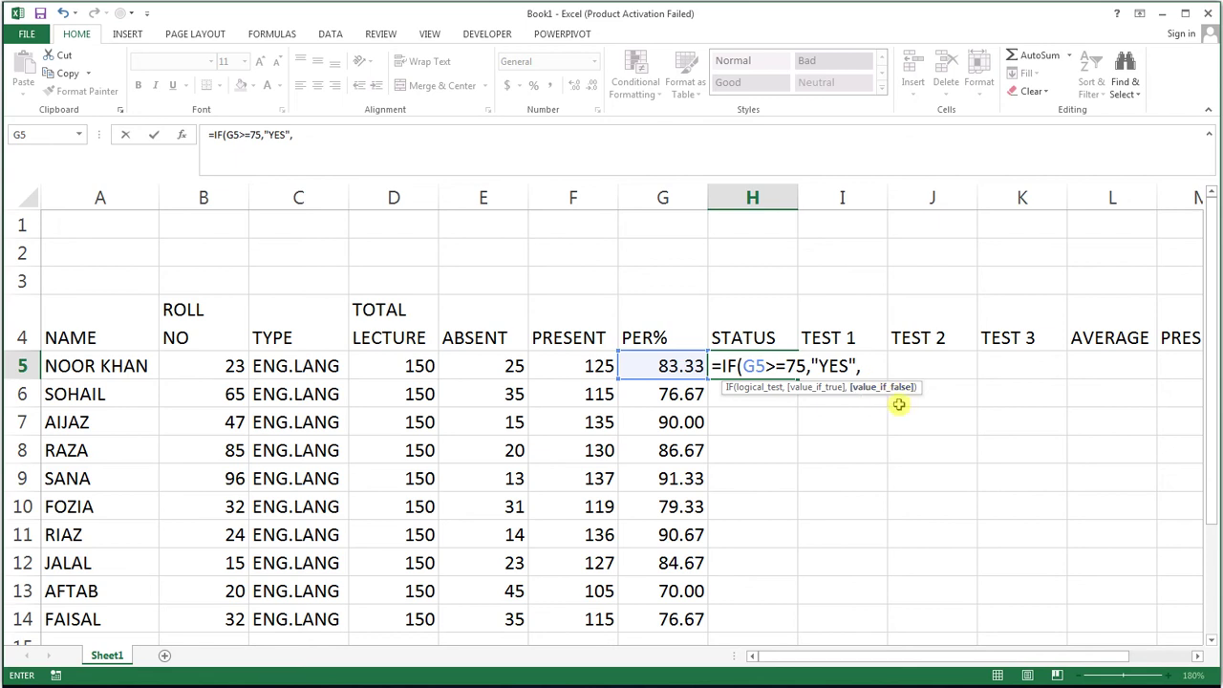
{"action": "type", "text": "\""}
{"action": "type", "text": "NO\""}
{"action": "type", "text": ")"}
{"action": "key", "text": "Return"}
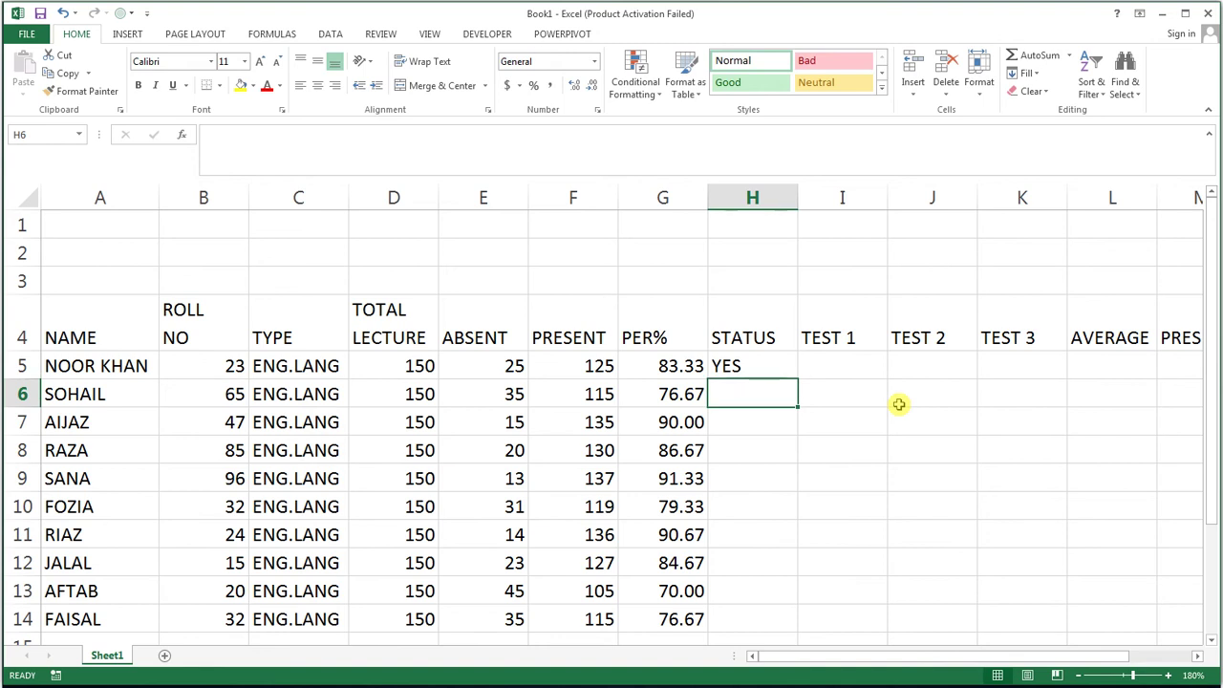
Fill the STATUS formula from H5 down to H14 for all ten students.
{"action": "left_click", "coordinate": [793, 367]}
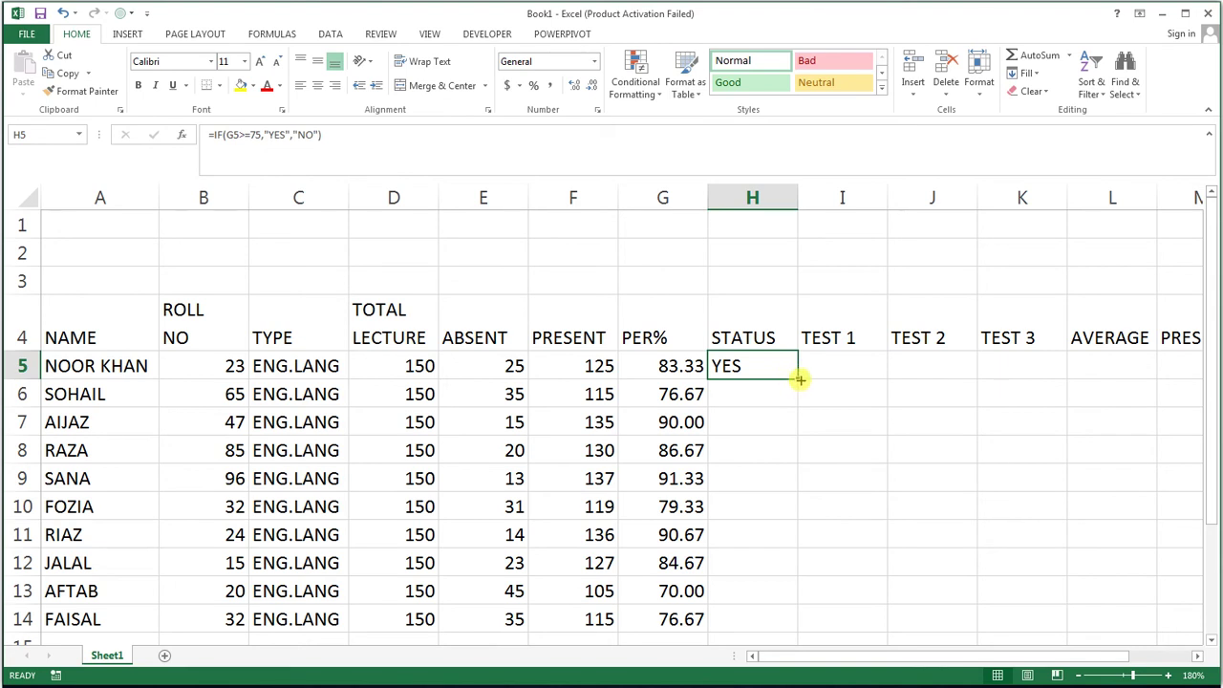
{"action": "left_click_drag", "start_coordinate": [799, 380], "coordinate": [798, 481]}
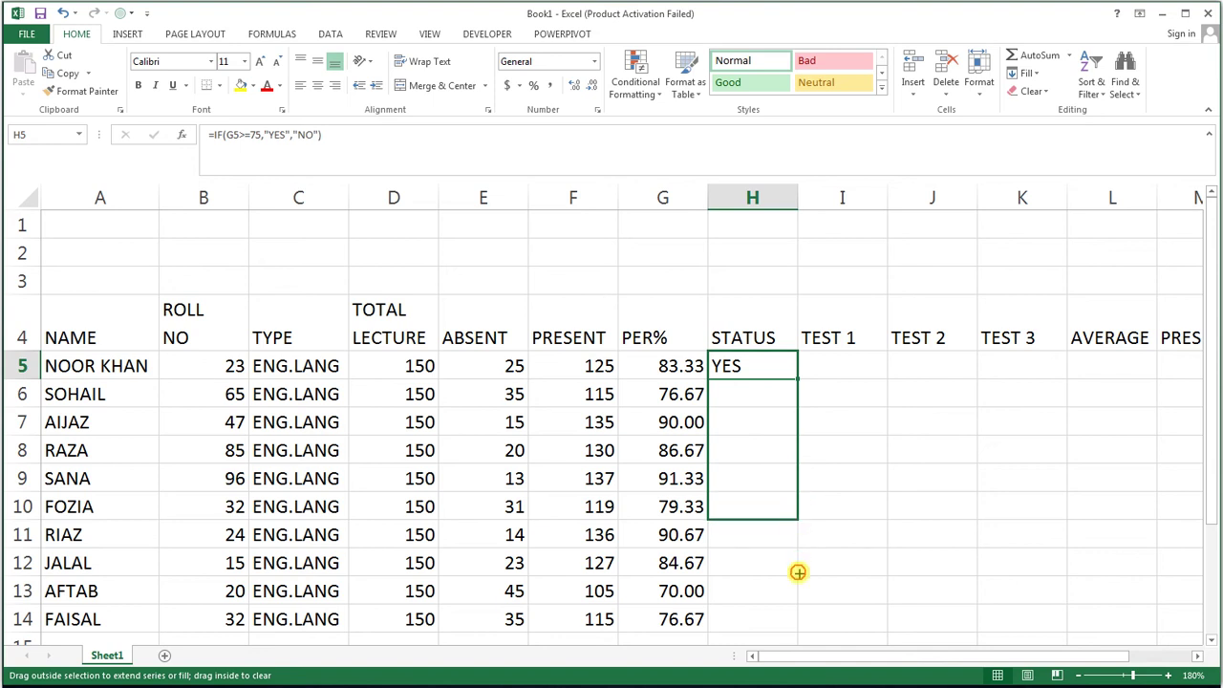
{"action": "left_click_drag", "start_coordinate": [798, 480], "coordinate": [798, 627]}
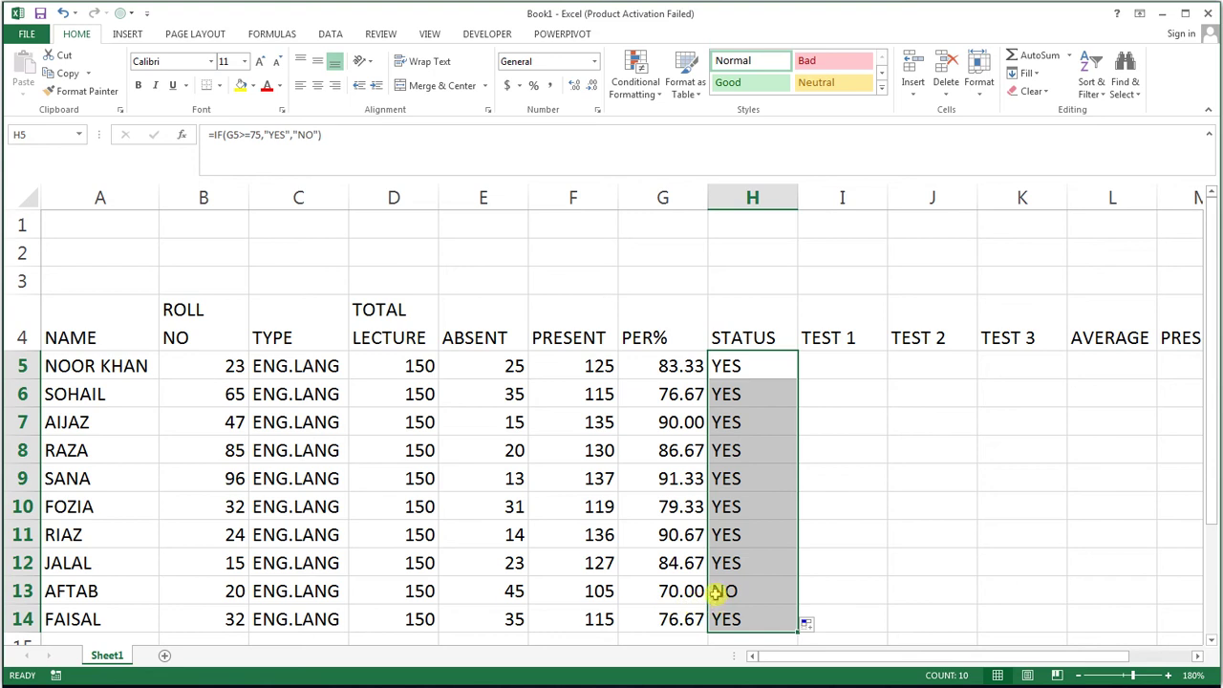
{"action": "left_click", "coordinate": [840, 366]}
{"action": "type", "text": "25"}
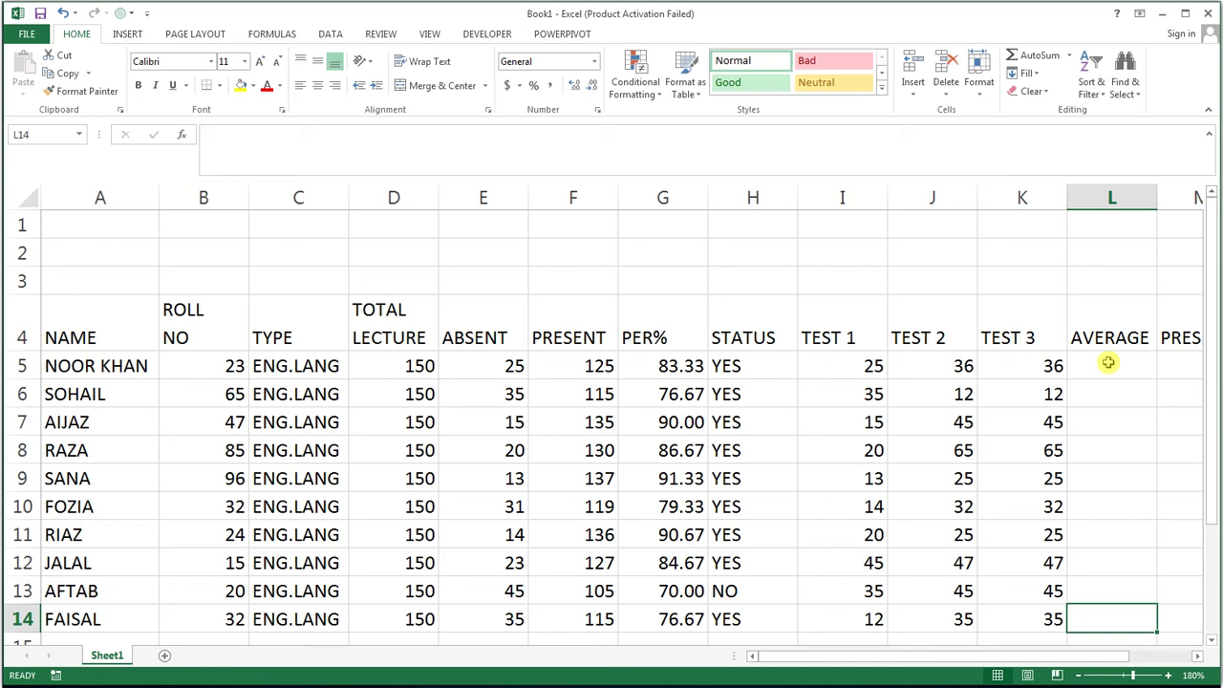
Enter =AVERAGE(I5:K5) in L5, giving 32.33333 for the first student.
{"action": "left_click", "coordinate": [1107, 362]}
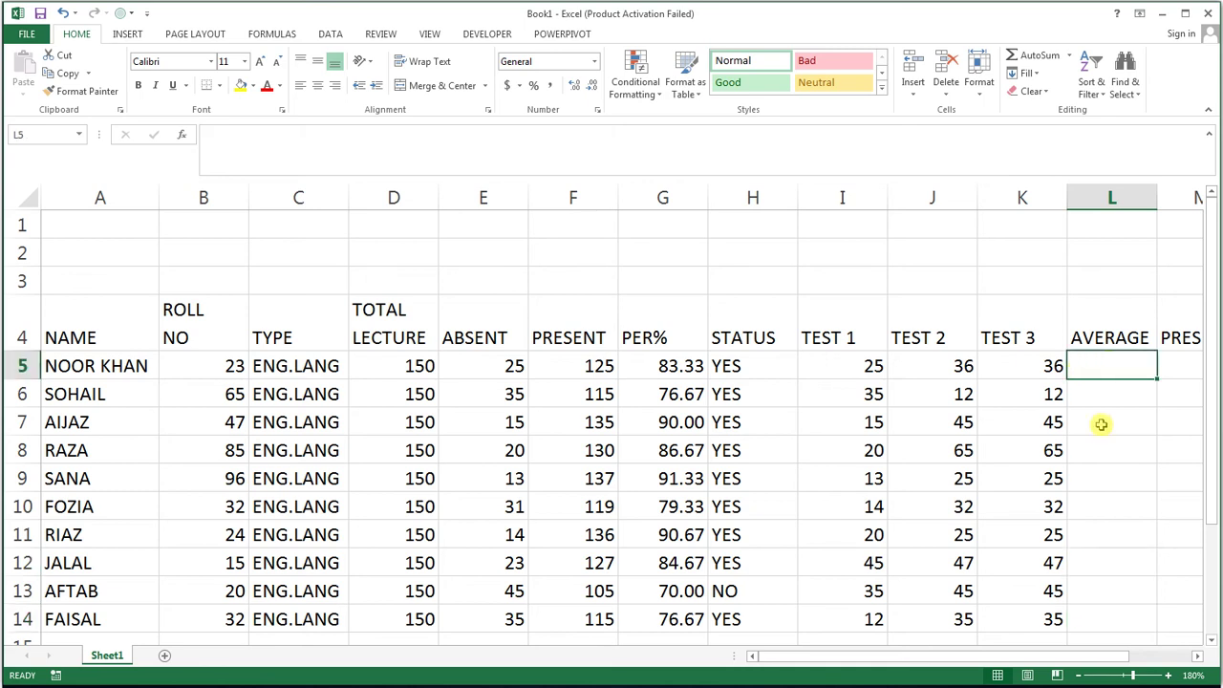
{"action": "type", "text": "=AV"}
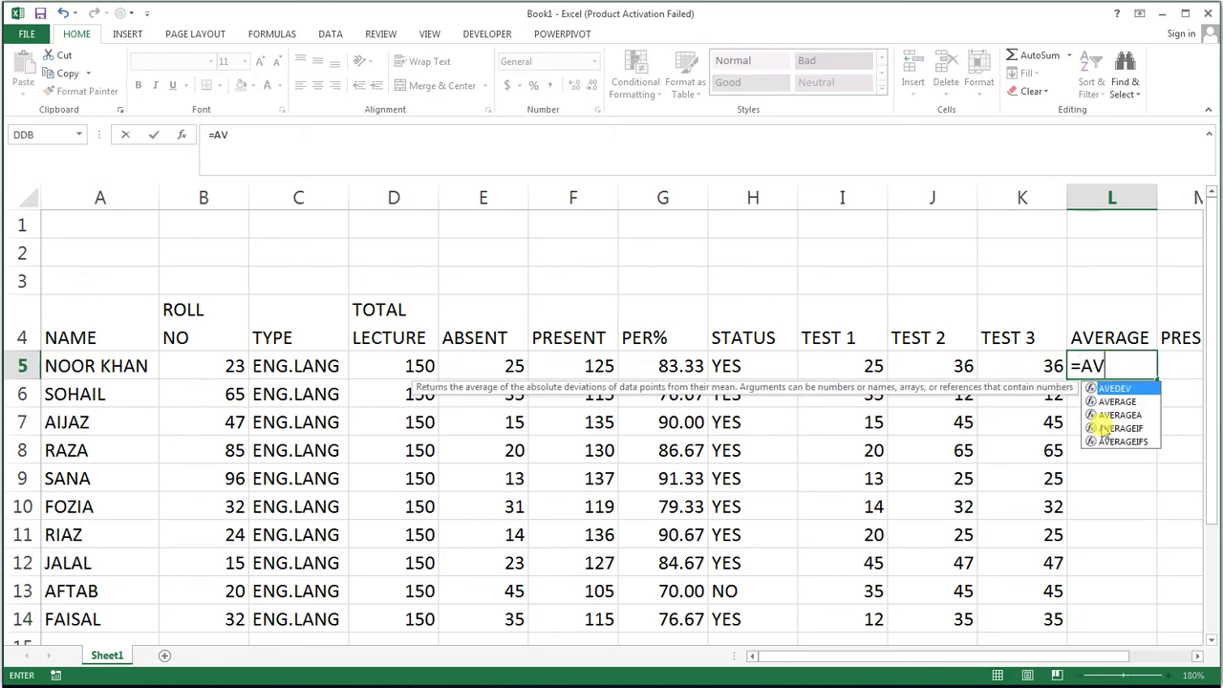
{"action": "key", "text": "Down"}
{"action": "key", "text": "Tab"}
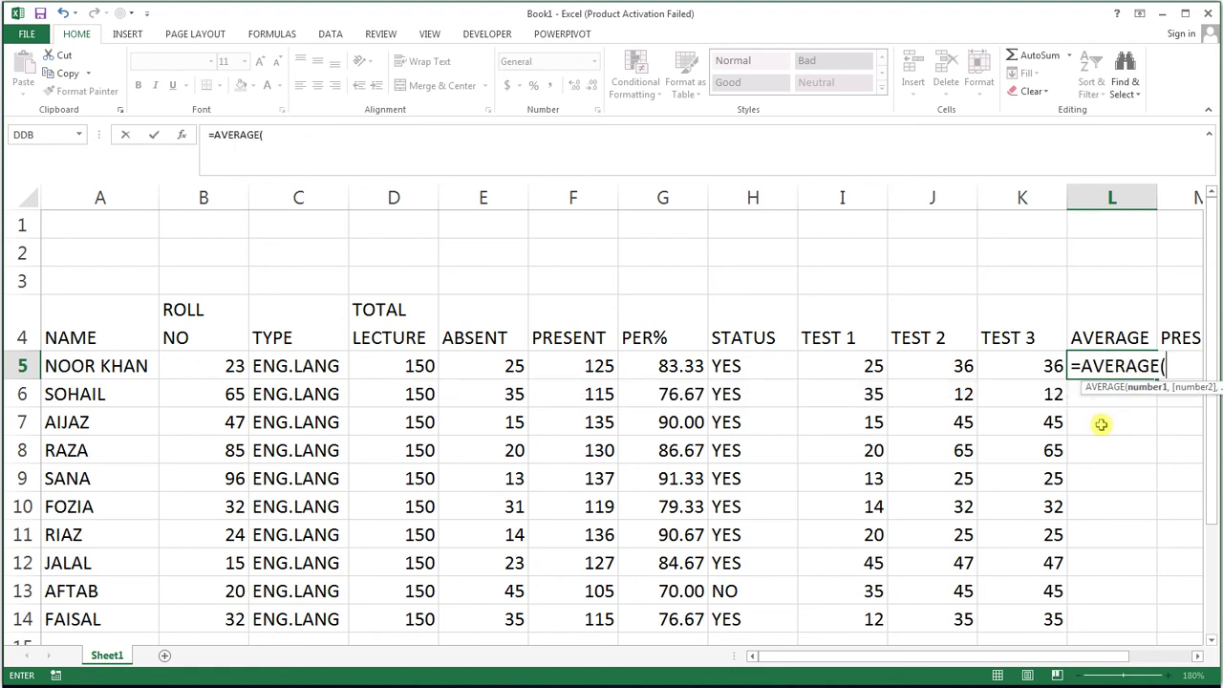
{"action": "left_click_drag", "start_coordinate": [850, 364], "coordinate": [1019, 366]}
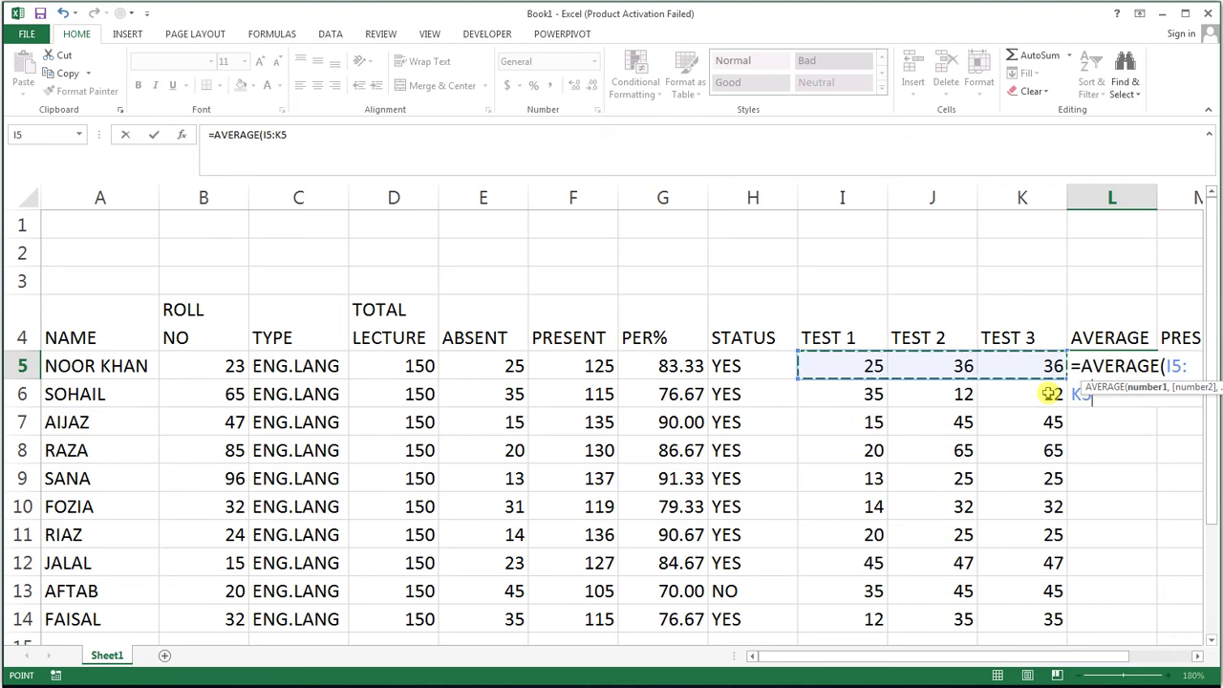
{"action": "type", "text": ")"}
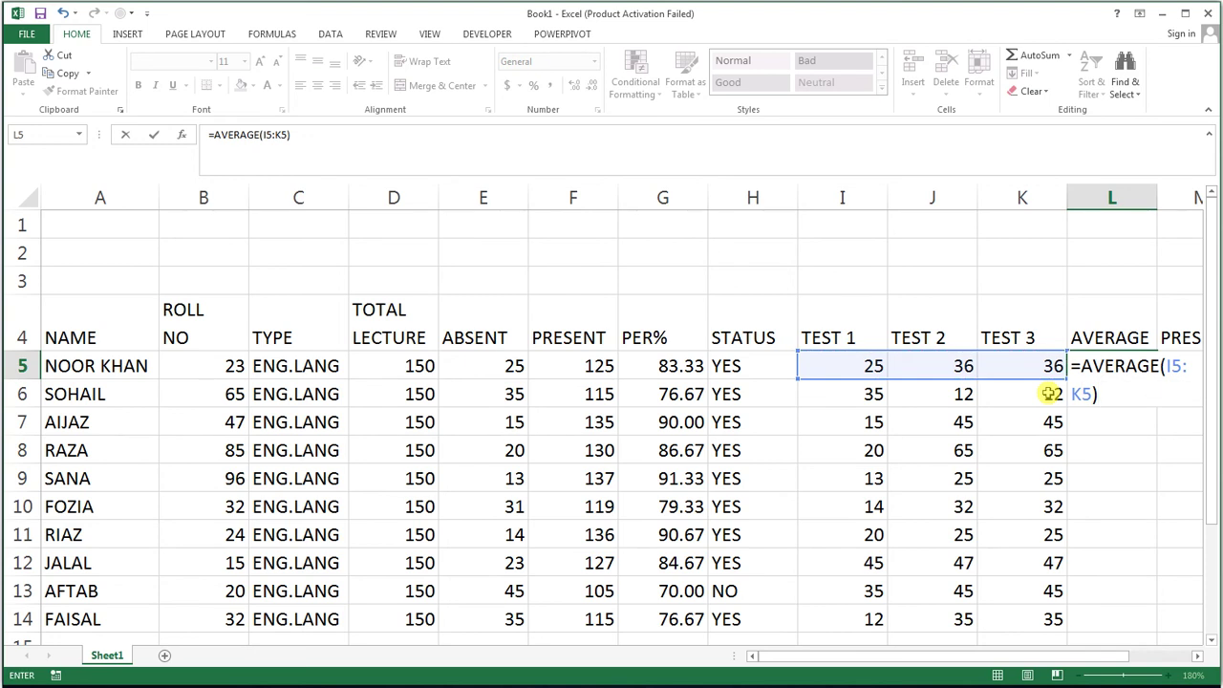
{"action": "key", "text": "Return"}
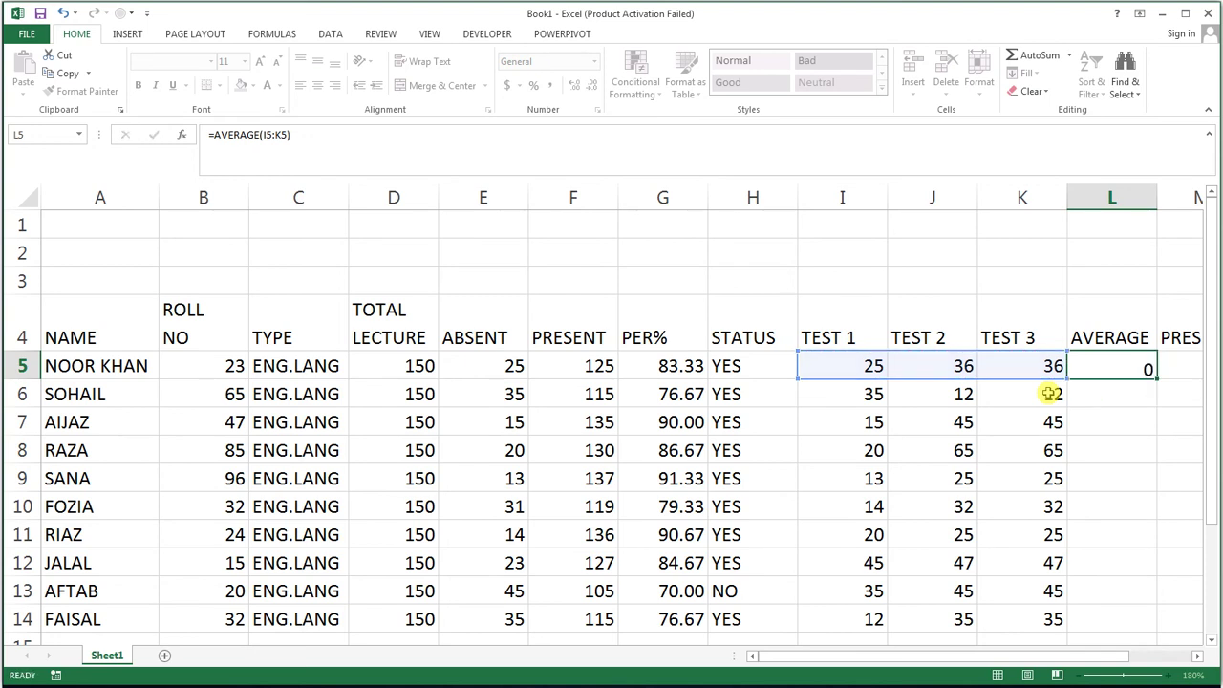
{"action": "left_click", "coordinate": [1138, 355]}
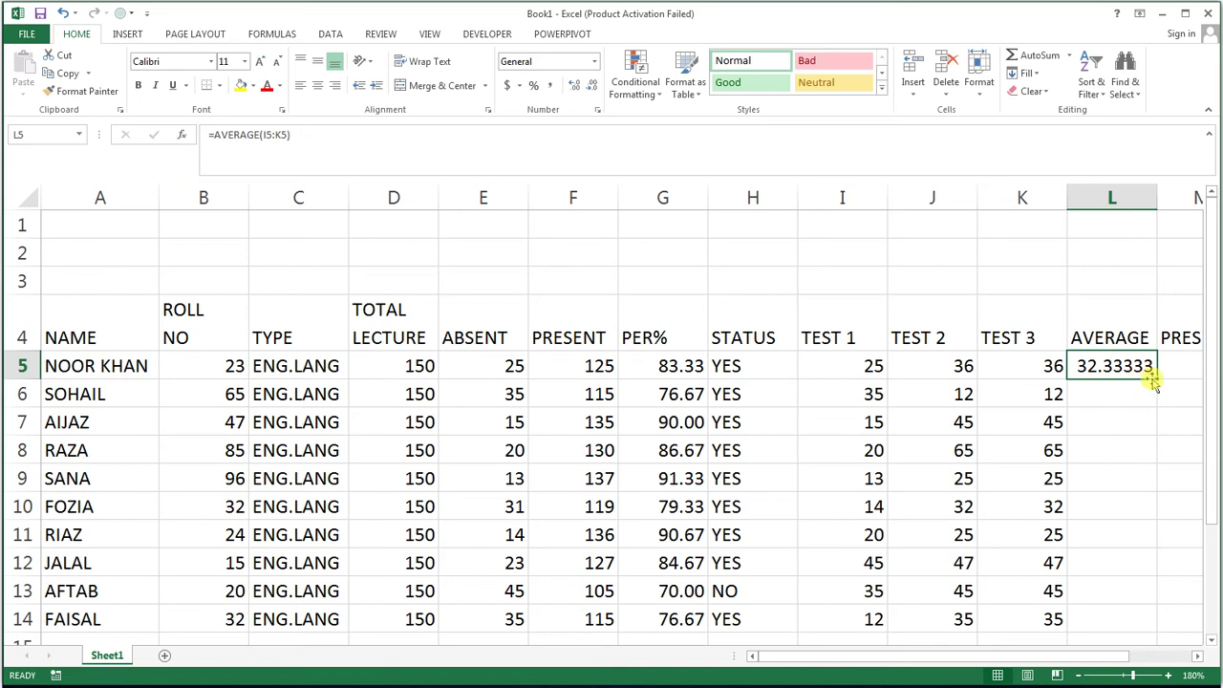
Copy the AVERAGE formula down to L14 and reduce the averages to two decimals.
{"action": "left_click_drag", "start_coordinate": [1156, 379], "coordinate": [1150, 623]}
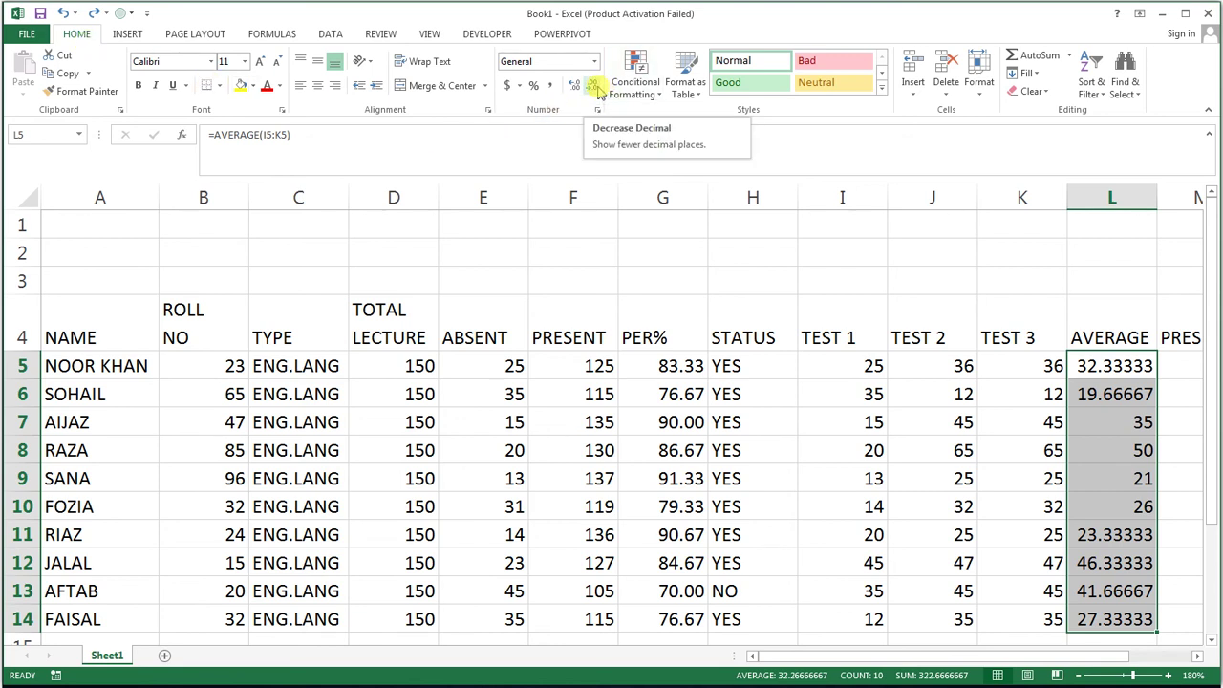
{"action": "left_click", "coordinate": [594, 86]}
{"action": "left_click", "coordinate": [595, 86]}
{"action": "left_click", "coordinate": [595, 86]}
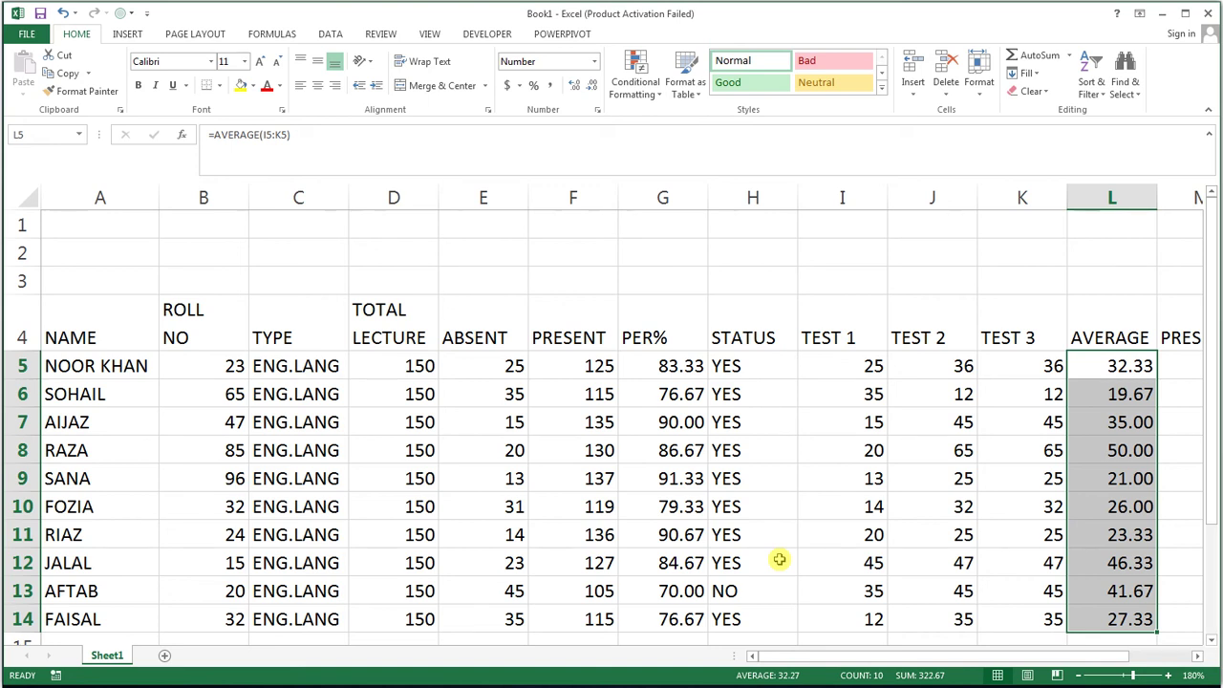
{"action": "key", "text": "Right"}
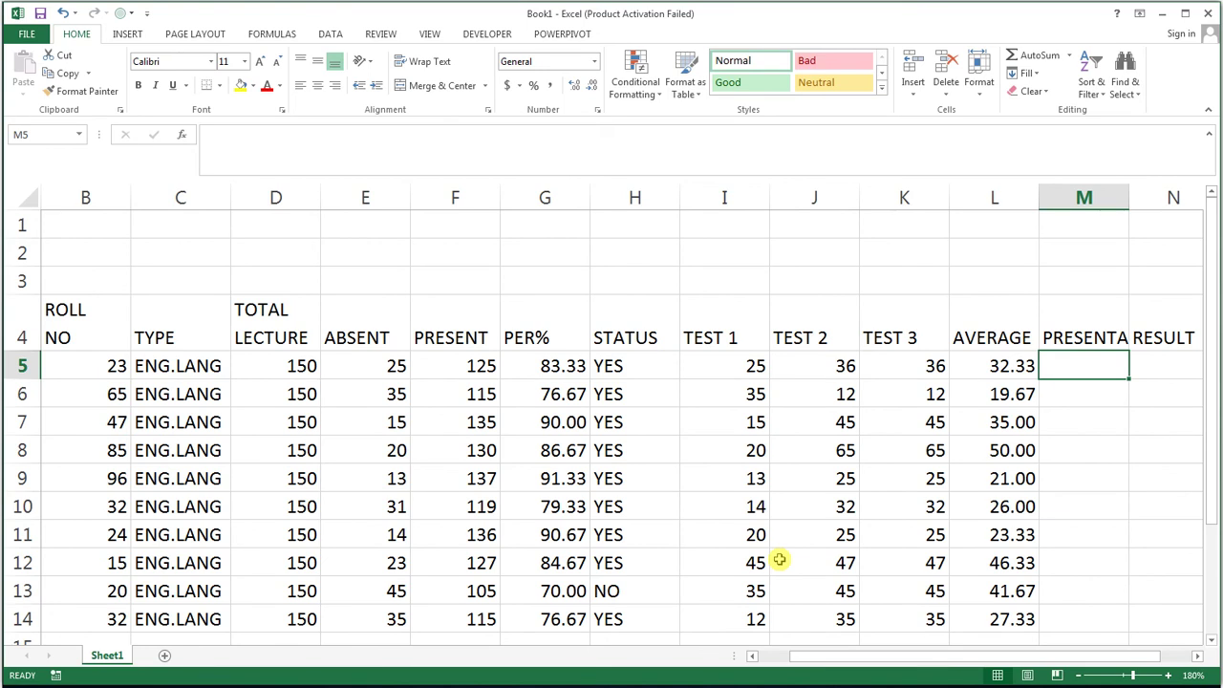
Autofit column M and enter =IF(L5>=25,"ALLOWED","NOTALLOWED") in M5.
{"action": "double_click", "coordinate": [1131, 197]}
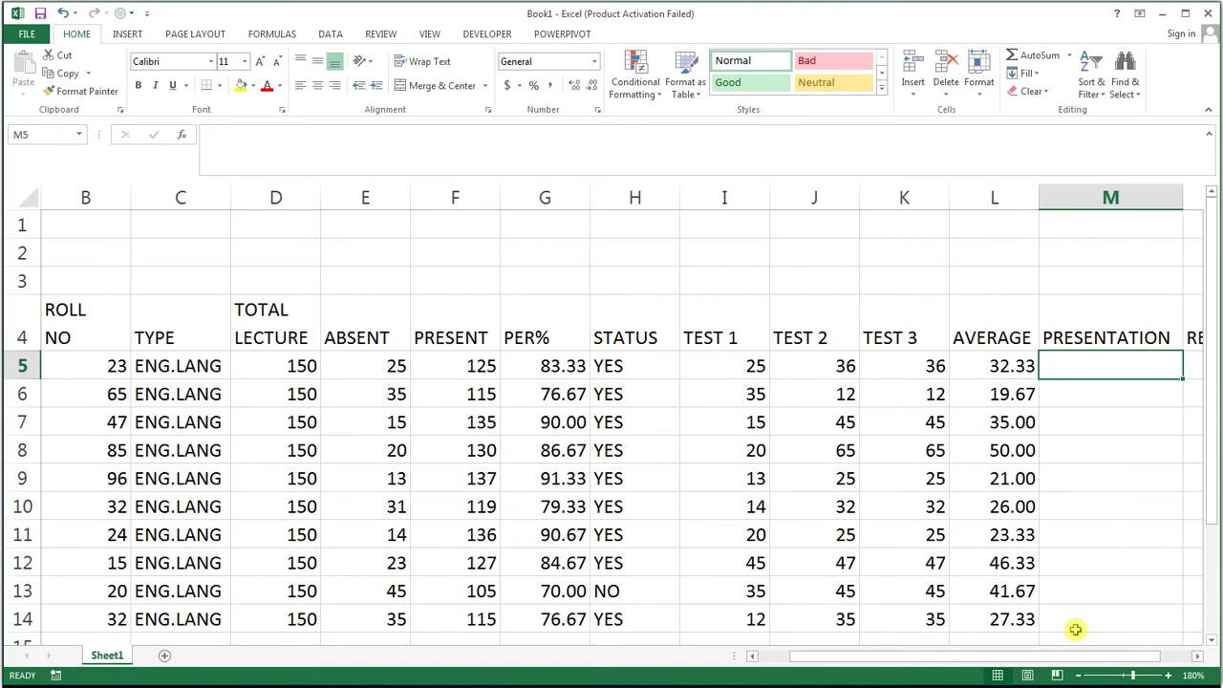
{"action": "type", "text": "=IF("}
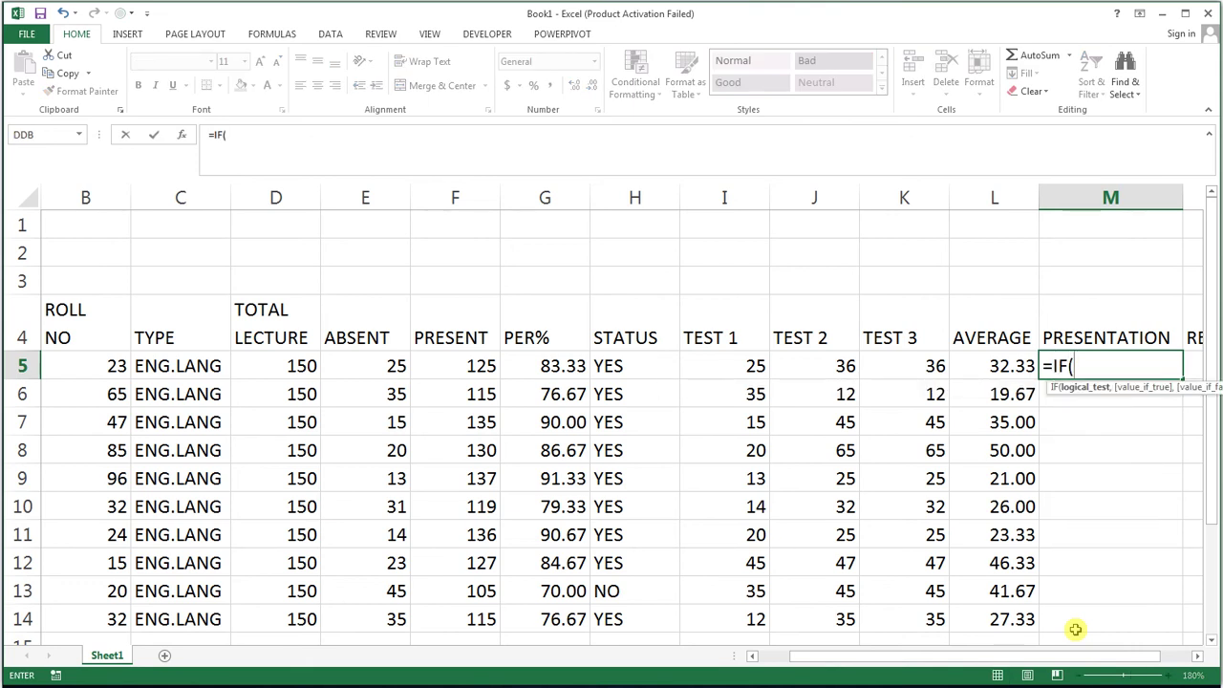
{"action": "key", "text": "Left"}
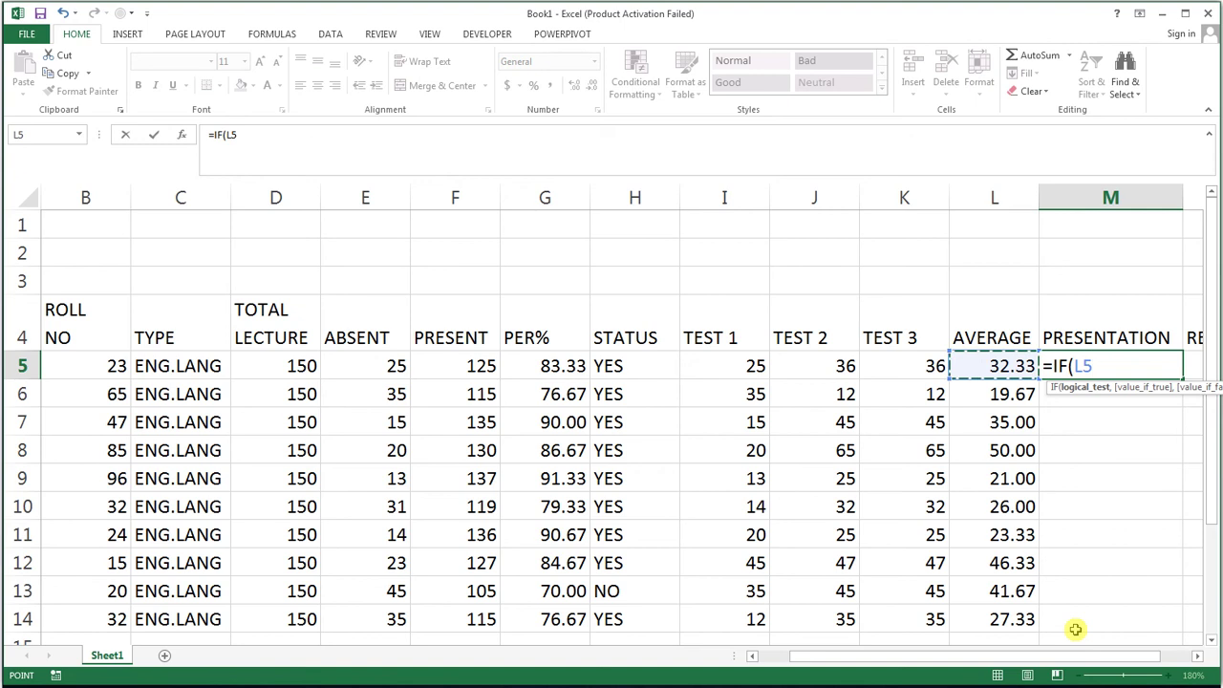
{"action": "type", "text": ">="}
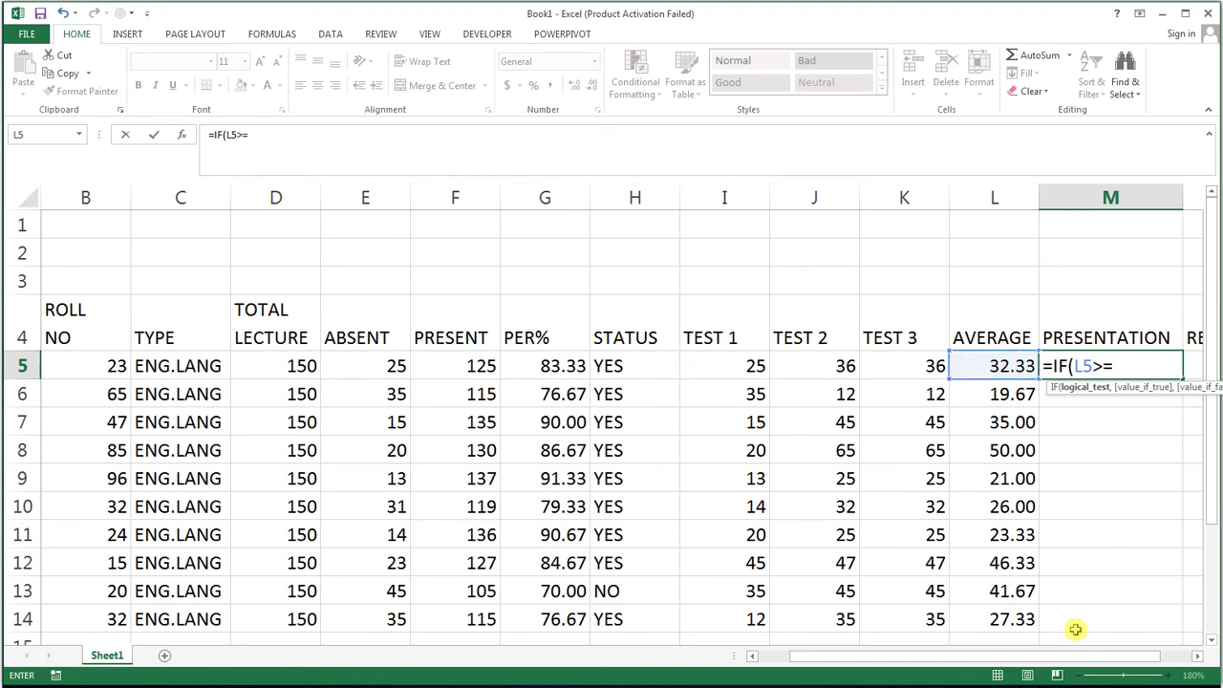
{"action": "type", "text": "25"}
{"action": "type", "text": ",\"ALLOWE"}
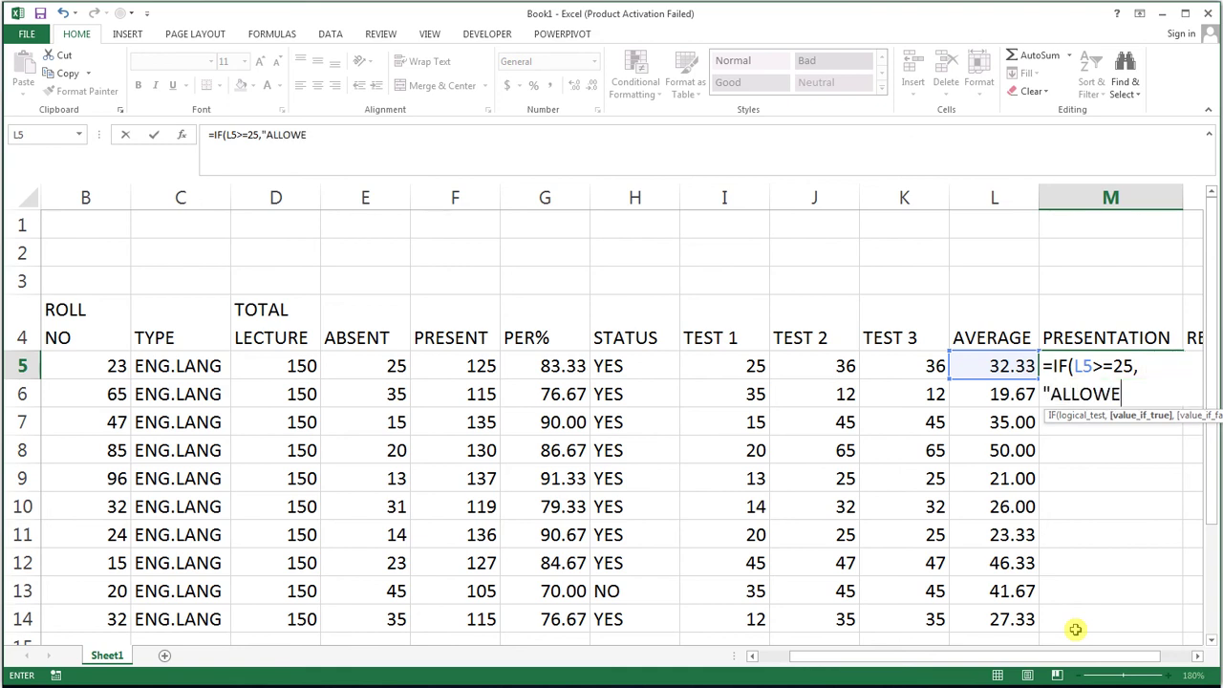
{"action": "type", "text": "D\""}
{"action": "type", "text": ","}
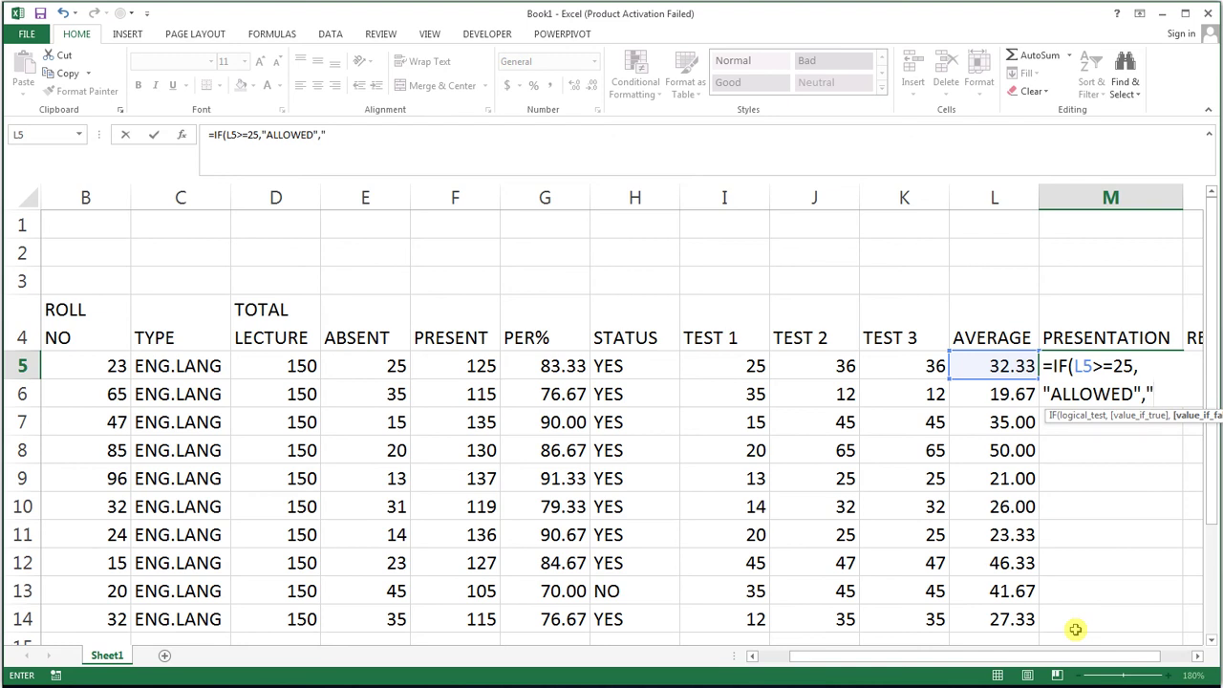
{"action": "type", "text": "RT"}
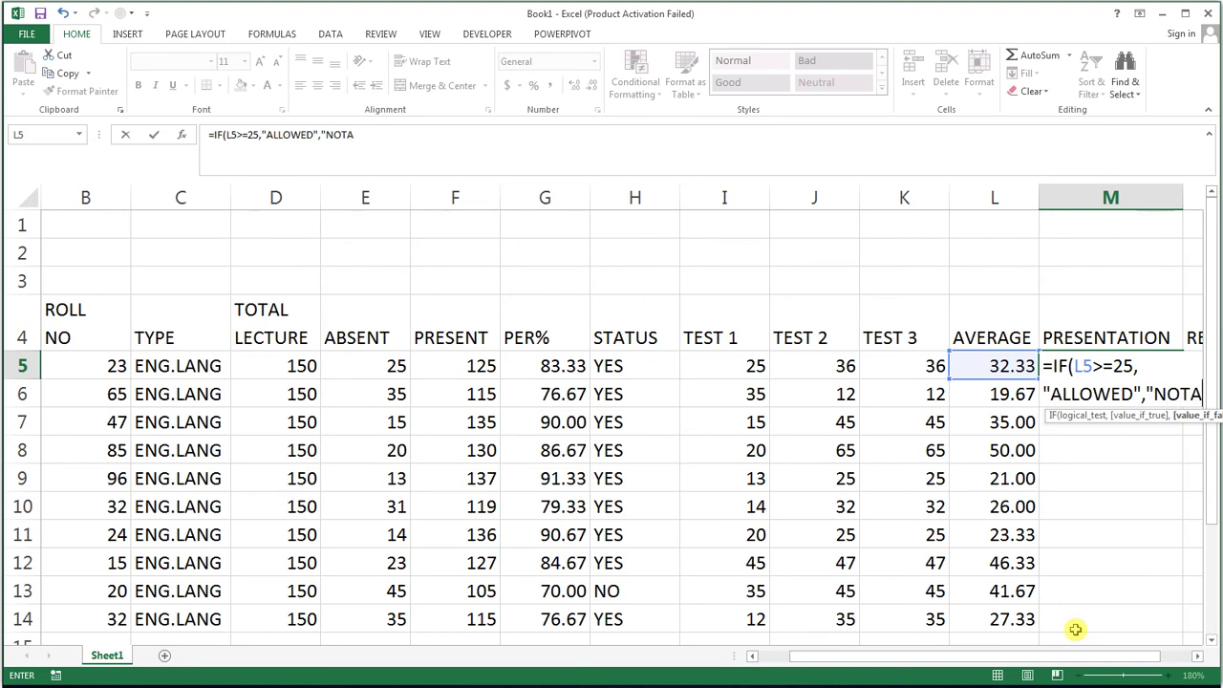
{"action": "type", "text": "L"}
{"action": "type", "text": "WED"}
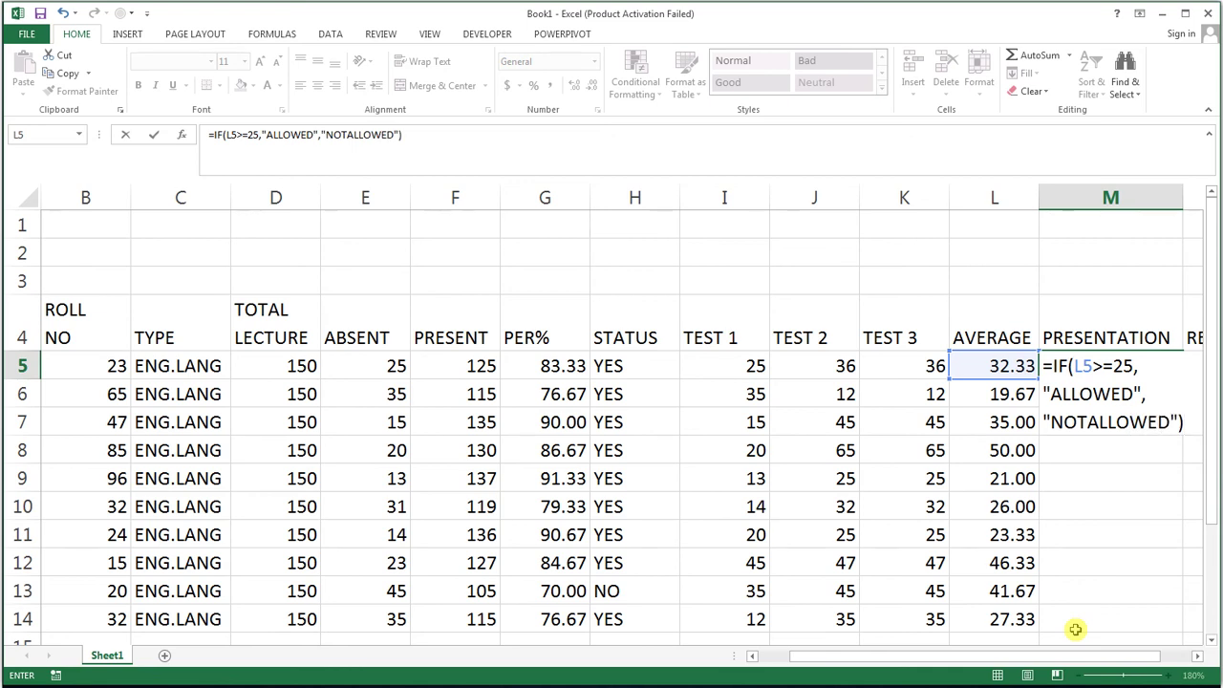
{"action": "key", "text": "Return"}
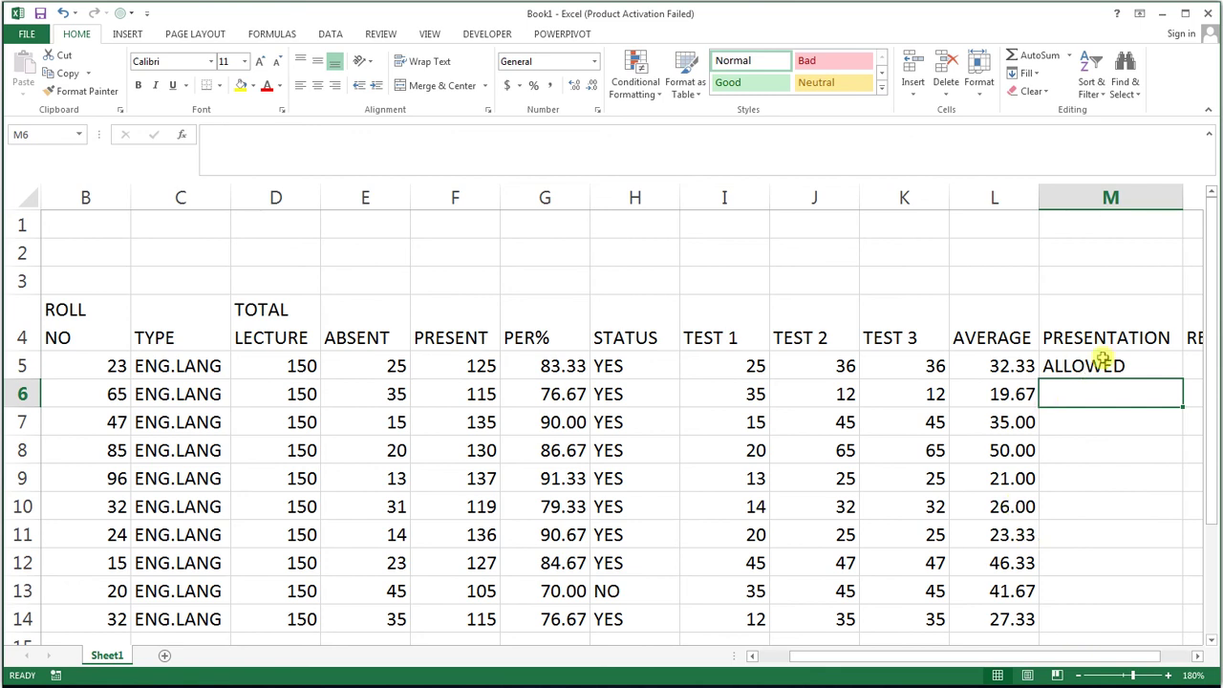
Copy the PRESENTATION formula down to M14, leaving rows 6, 9 and 11 NOTALLOWED.
{"action": "left_click", "coordinate": [1109, 361]}
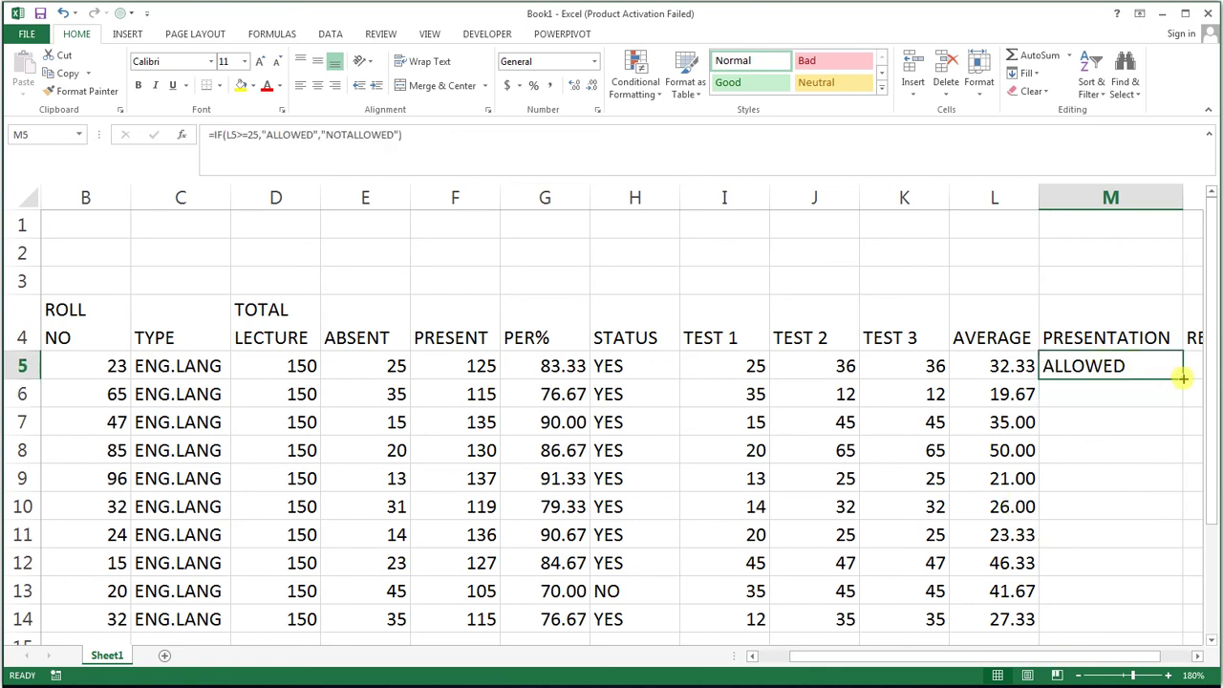
{"action": "left_click_drag", "start_coordinate": [1183, 378], "coordinate": [1160, 616]}
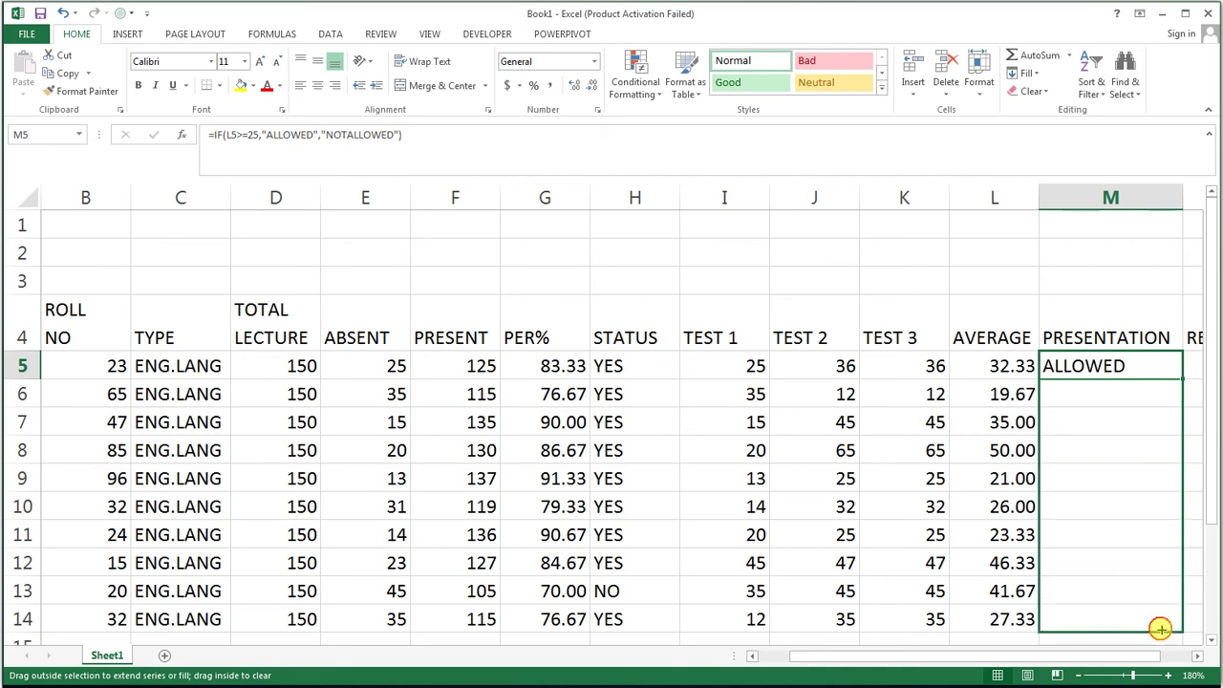
{"action": "left_click_drag", "start_coordinate": [1160, 616], "coordinate": [1161, 626]}
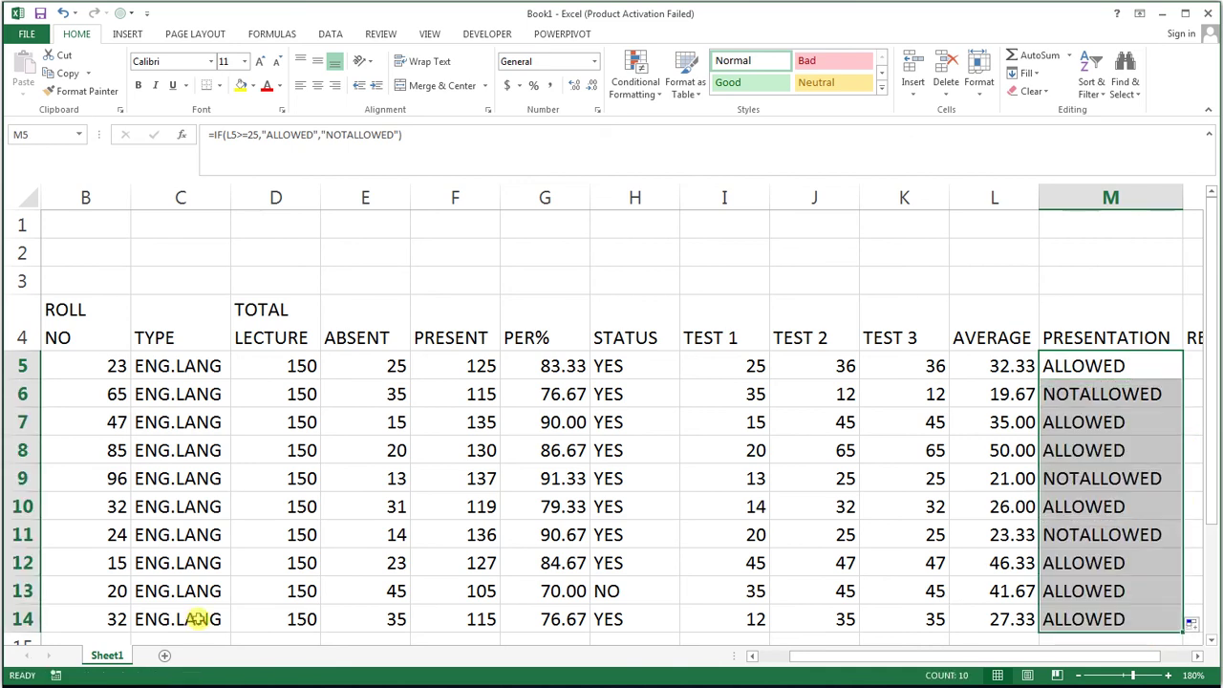
{"action": "double_click", "coordinate": [1049, 373]}
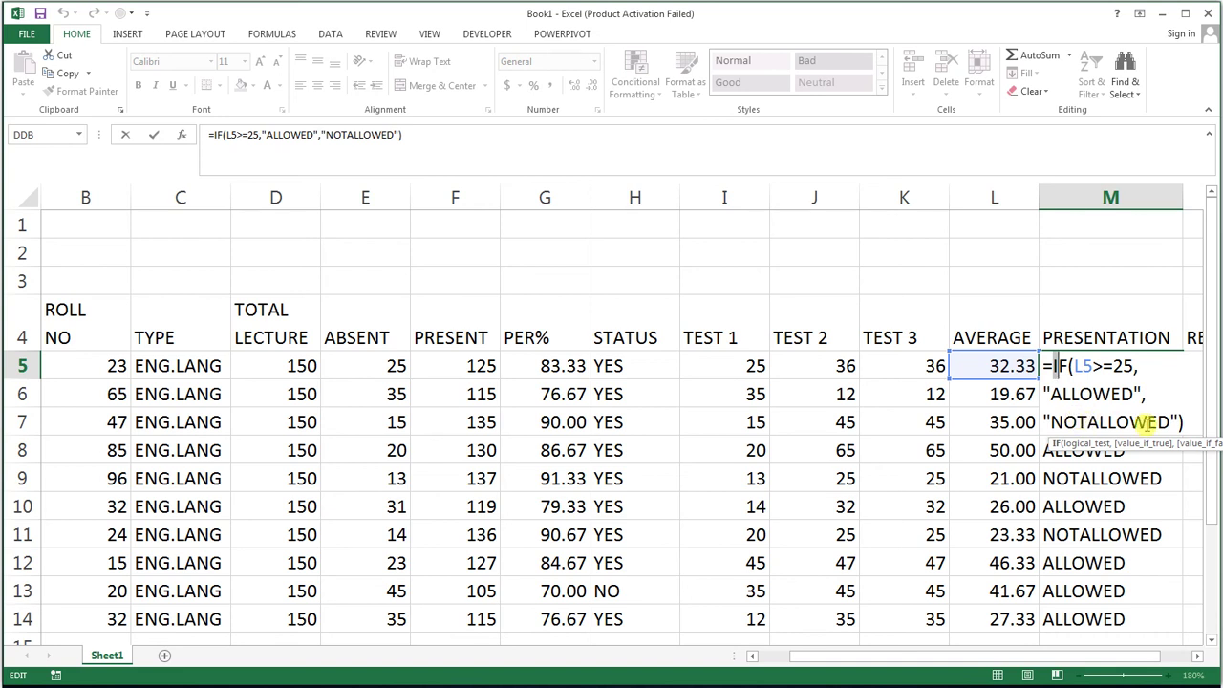
{"action": "key", "text": "Return"}
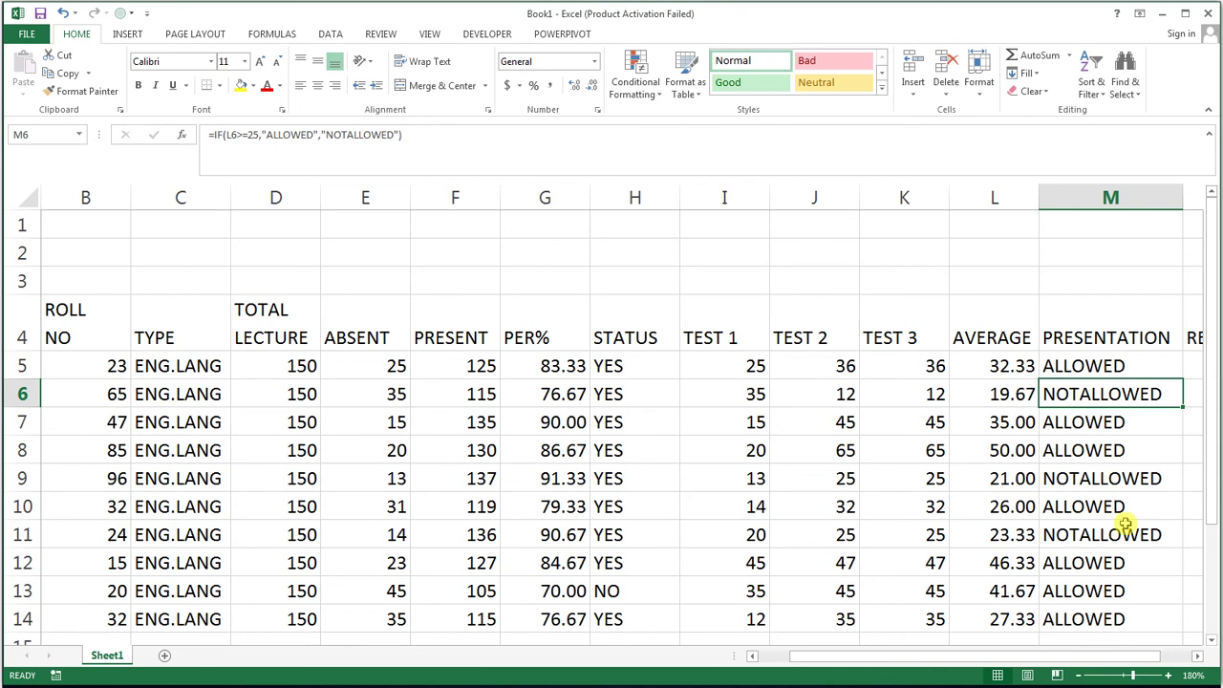
{"action": "key", "text": "Right"}
{"action": "key", "text": "Up"}
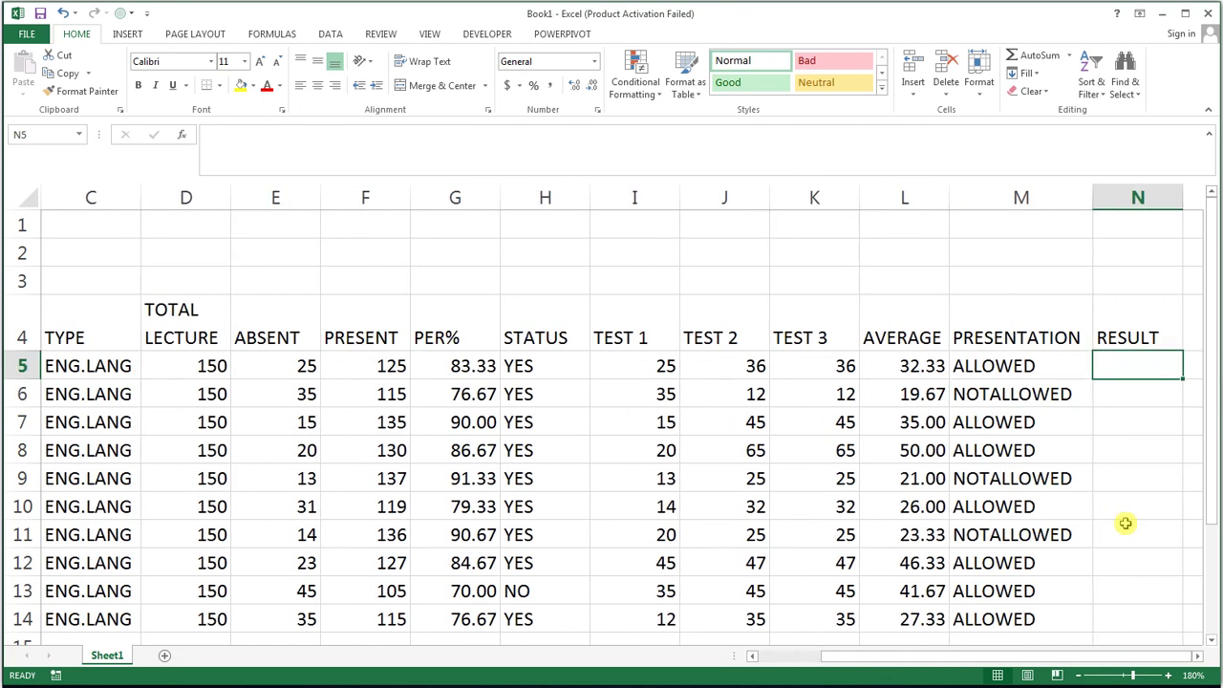
Enter =IF(L5>=33,"PASS","FAIL") in N5 as the first RESULT.
{"action": "type", "text": "="}
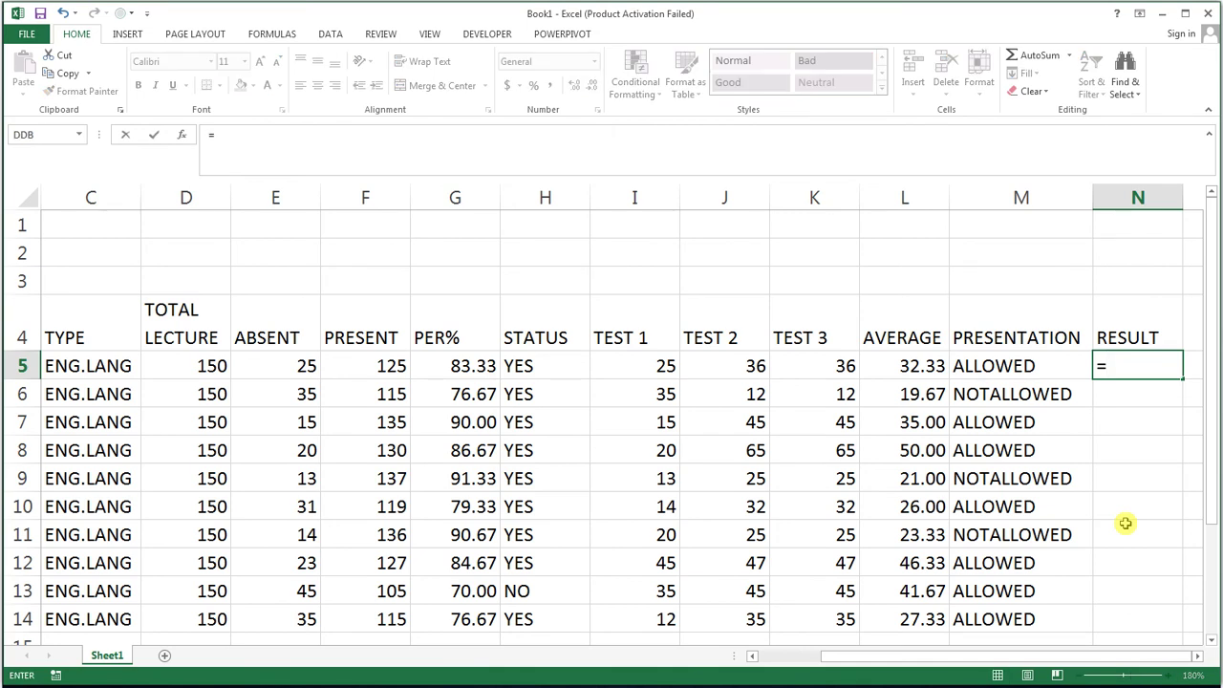
{"action": "type", "text": "IF"}
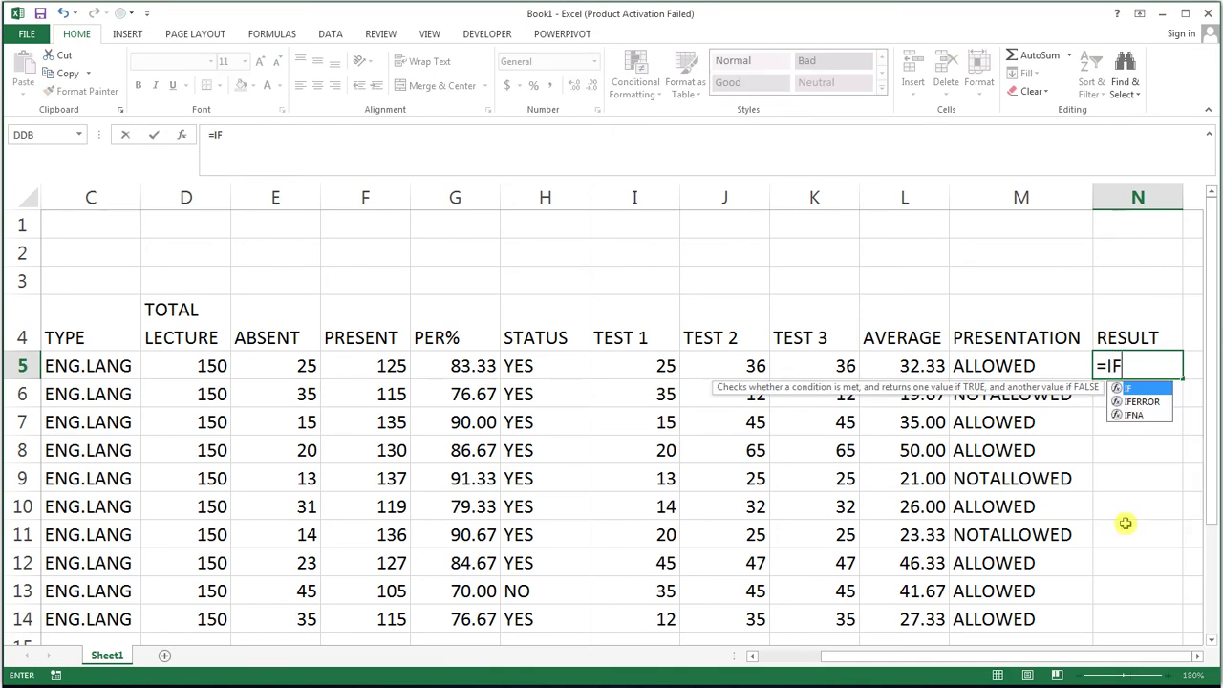
{"action": "type", "text": "("}
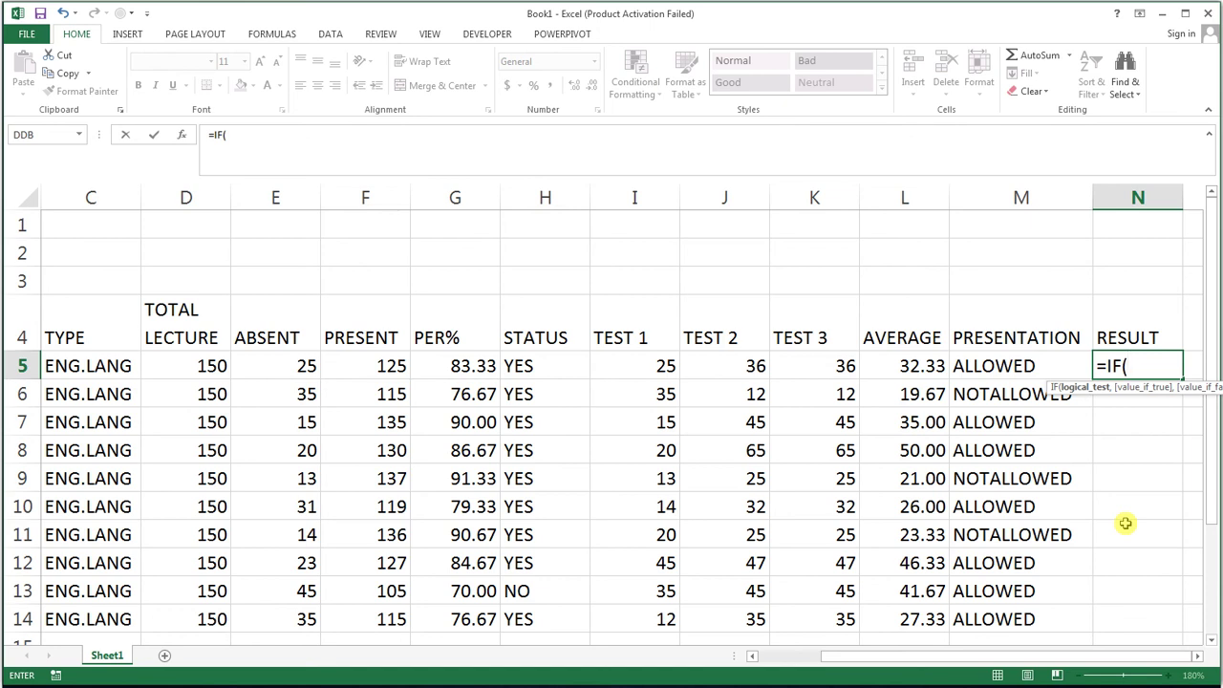
{"action": "left_click", "coordinate": [894, 366]}
{"action": "type", "text": ">="}
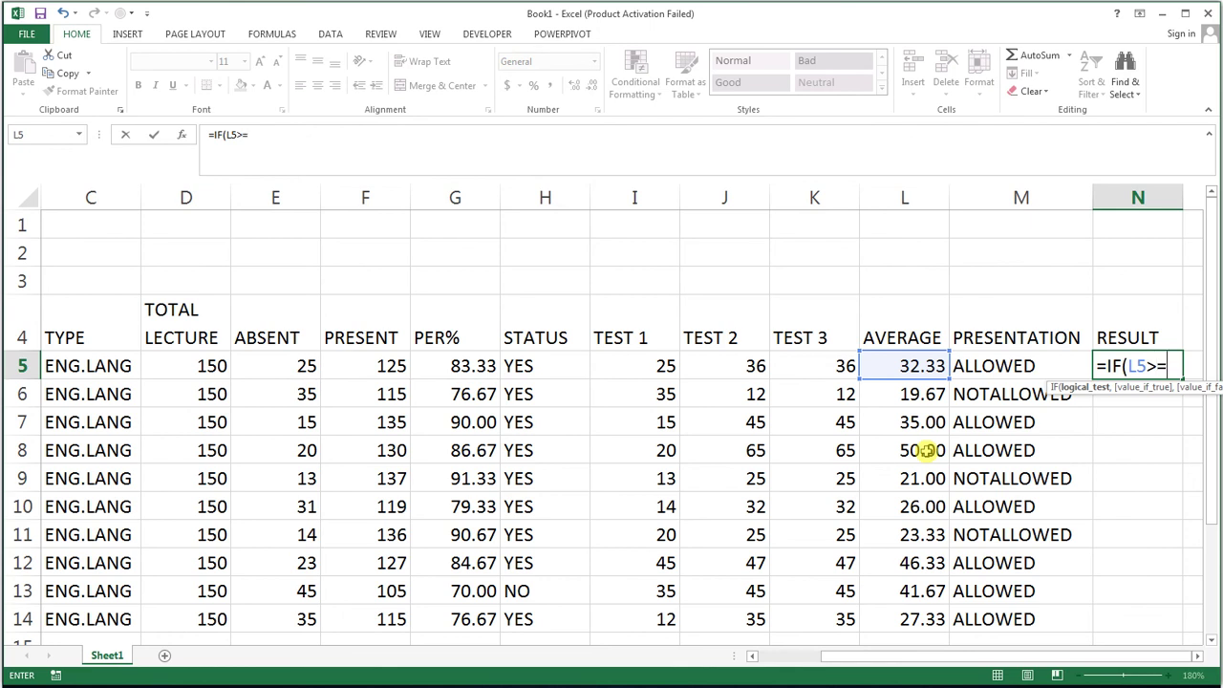
{"action": "type", "text": ",\"PASS"}
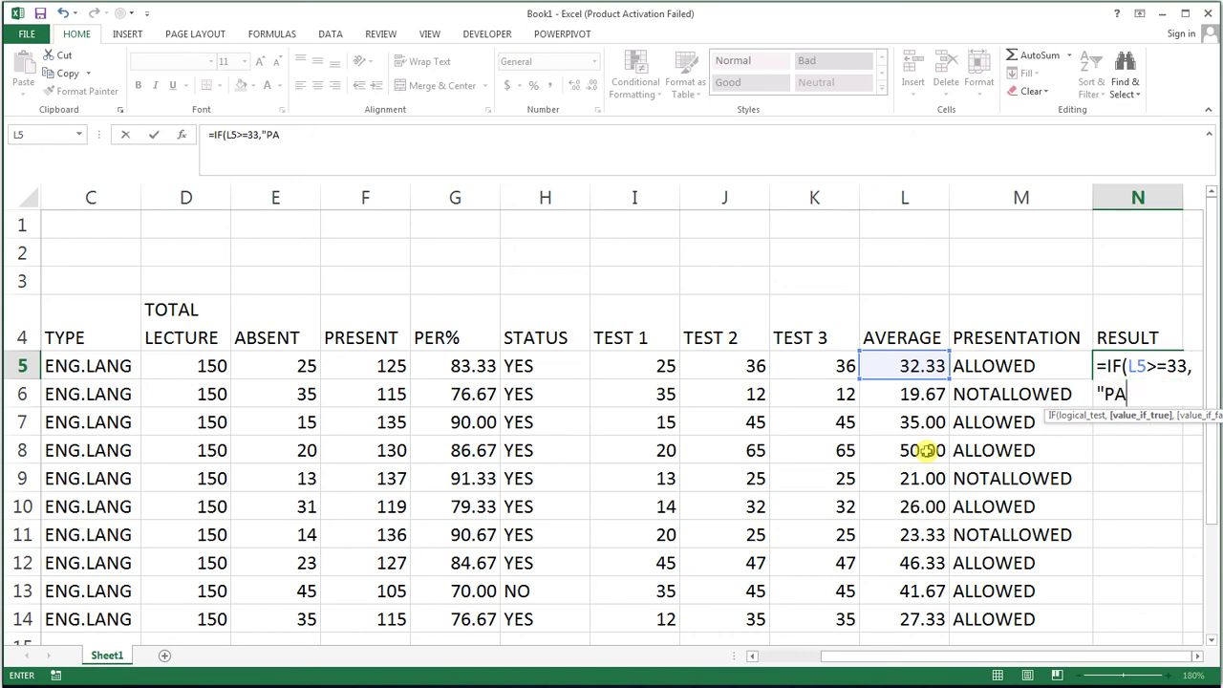
{"action": "type", "text": "\""}
{"action": "type", "text": ",\""}
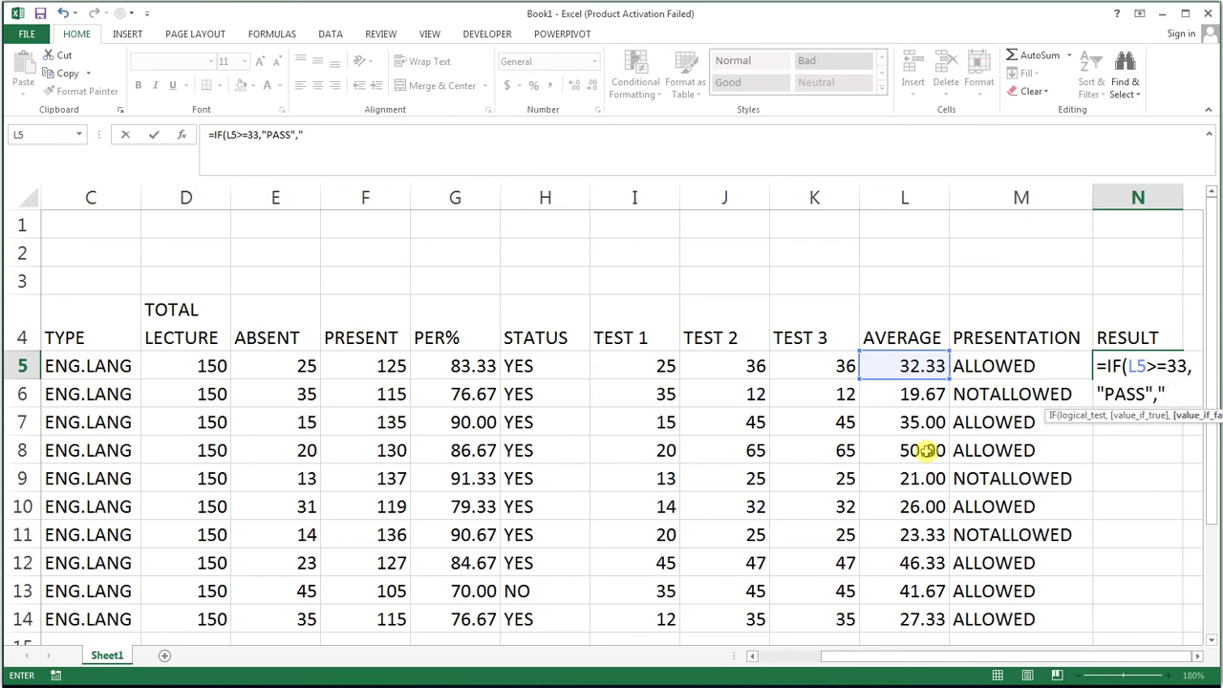
{"action": "type", "text": "FAIL"}
{"action": "type", "text": "\""}
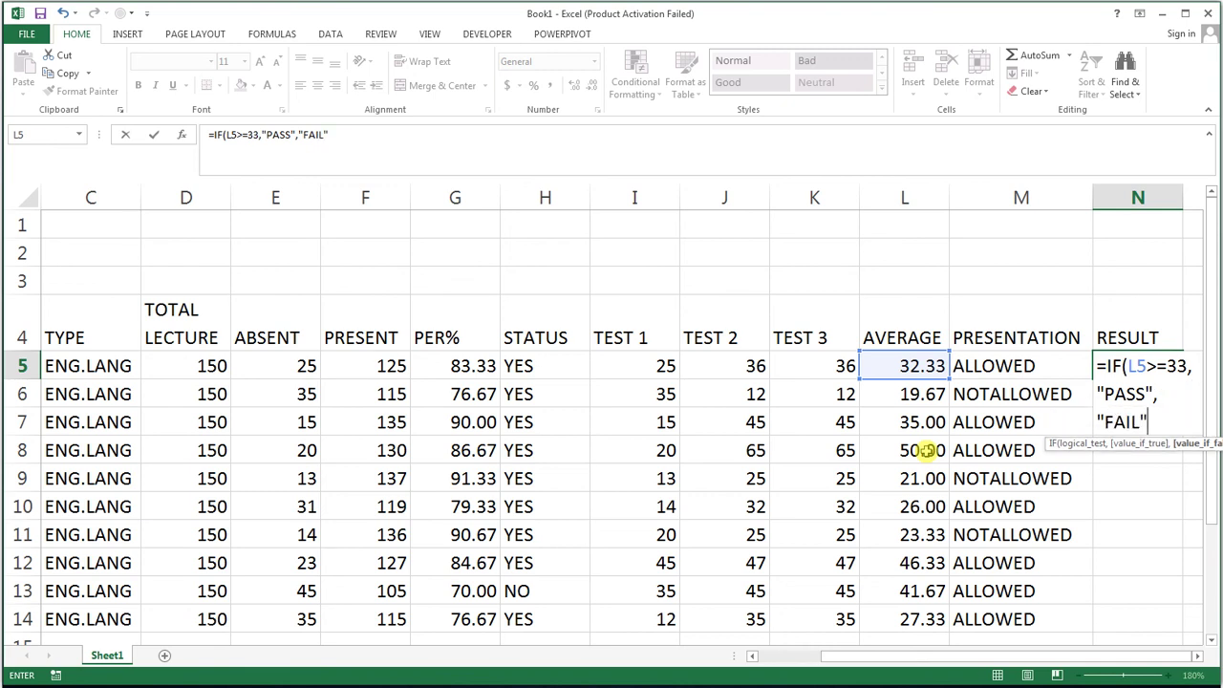
{"action": "key", "text": "Return"}
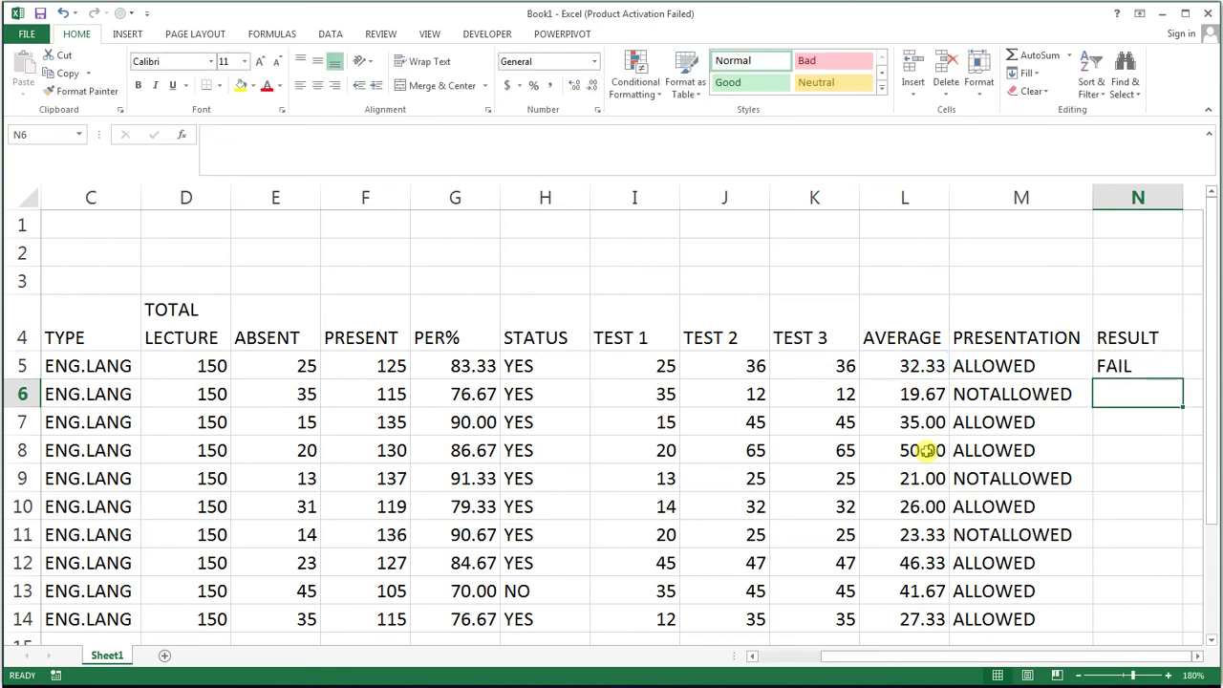
{"action": "left_click", "coordinate": [1157, 361]}
Fill the pass/fail formula down N5:N14, then select the whole table A4:N14.
{"action": "left_click_drag", "start_coordinate": [1184, 380], "coordinate": [1172, 634]}
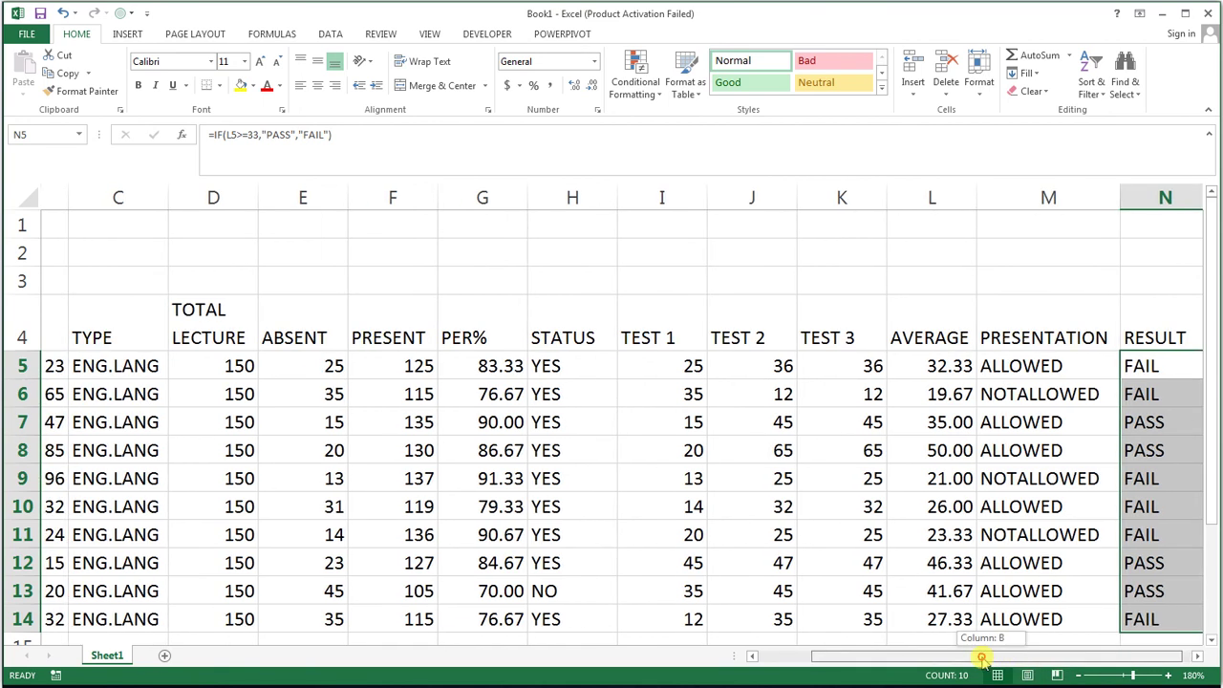
{"action": "left_click_drag", "start_coordinate": [1001, 659], "coordinate": [994, 661]}
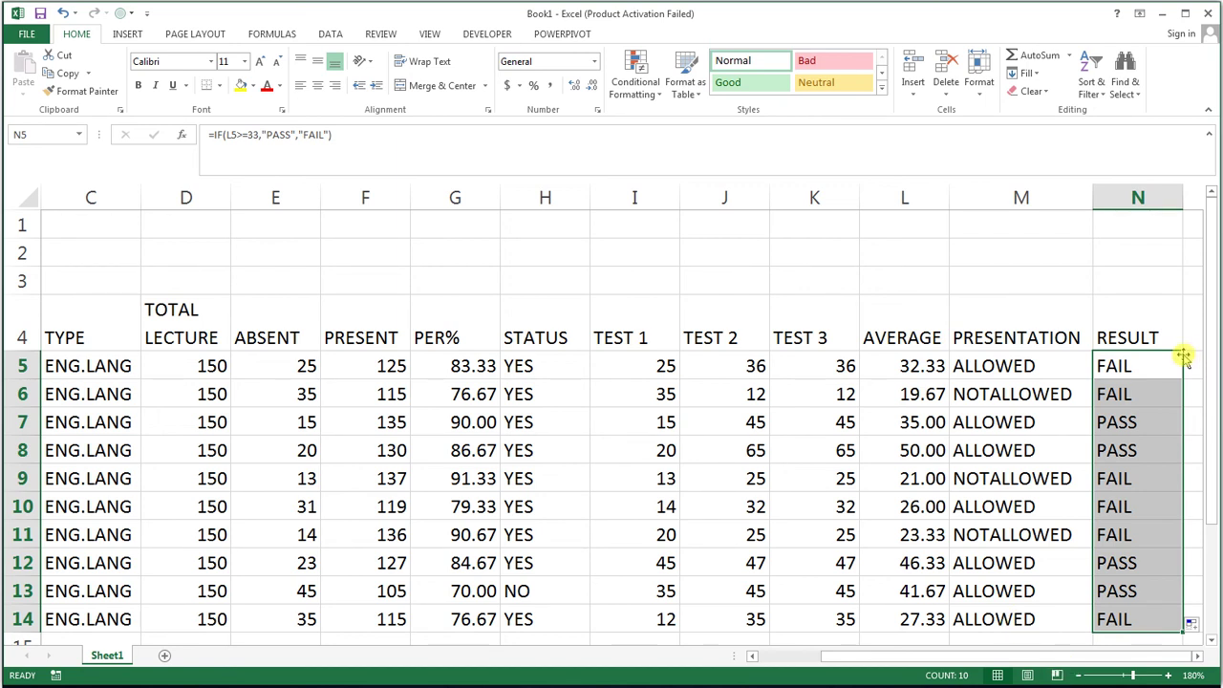
{"action": "left_click_drag", "start_coordinate": [1145, 325], "coordinate": [40, 626]}
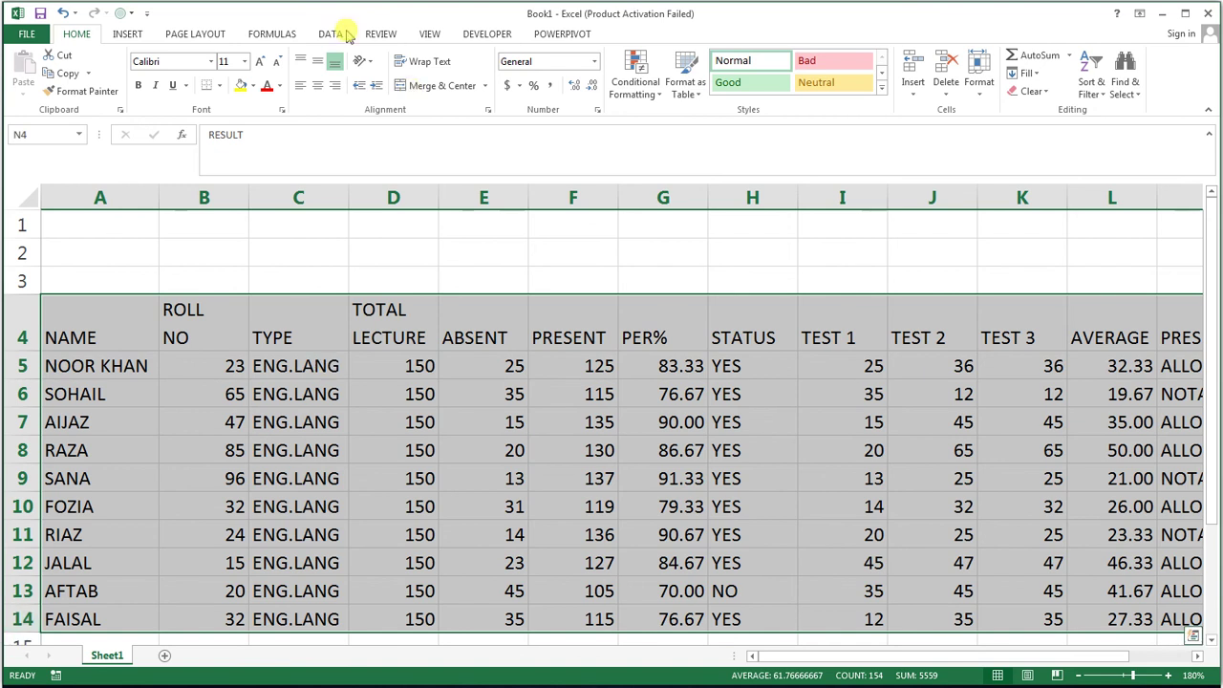
Apply All Borders to A4:N14 and select the title area A1:L3.
{"action": "left_click", "coordinate": [219, 85]}
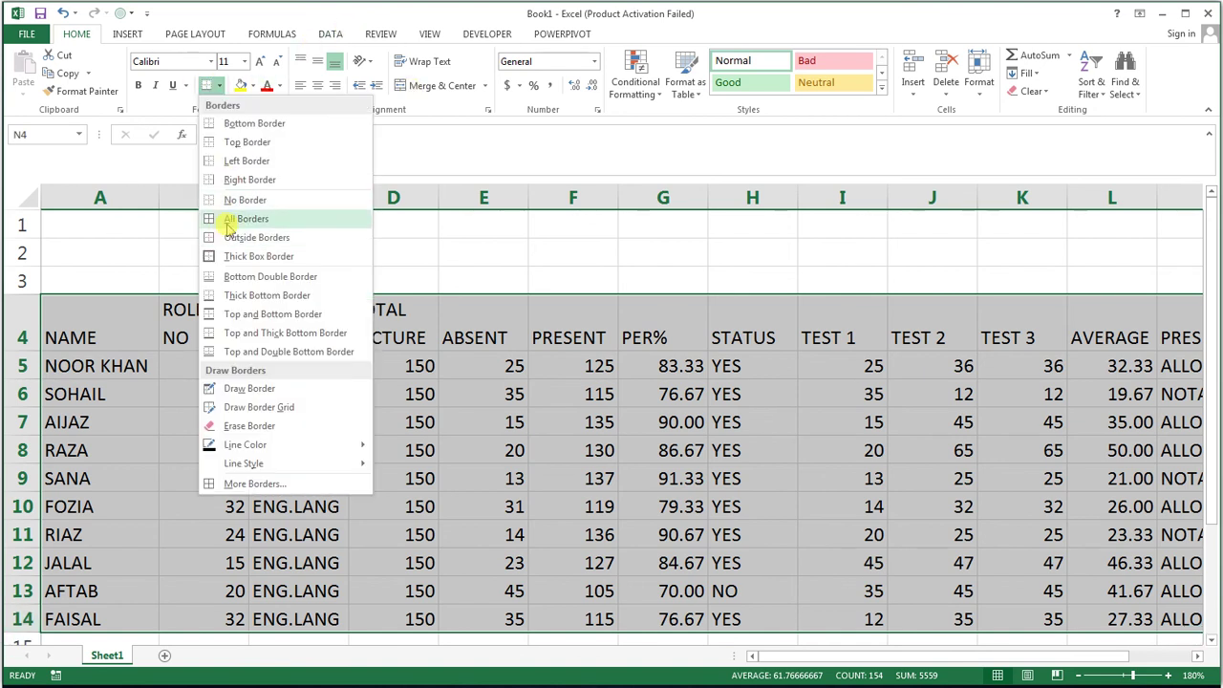
{"action": "left_click", "coordinate": [230, 222]}
{"action": "scroll", "coordinate": [234, 222], "scroll_direction": "right", "scroll_amount": 5}
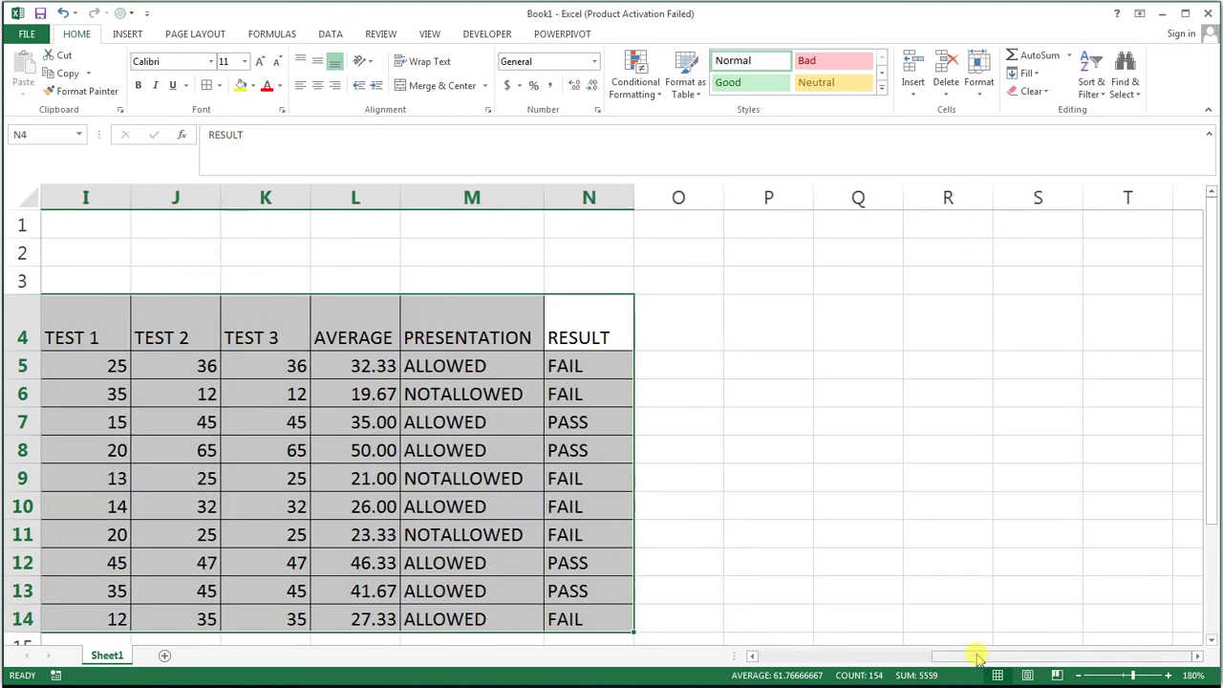
{"action": "left_click_drag", "start_coordinate": [977, 658], "coordinate": [742, 659]}
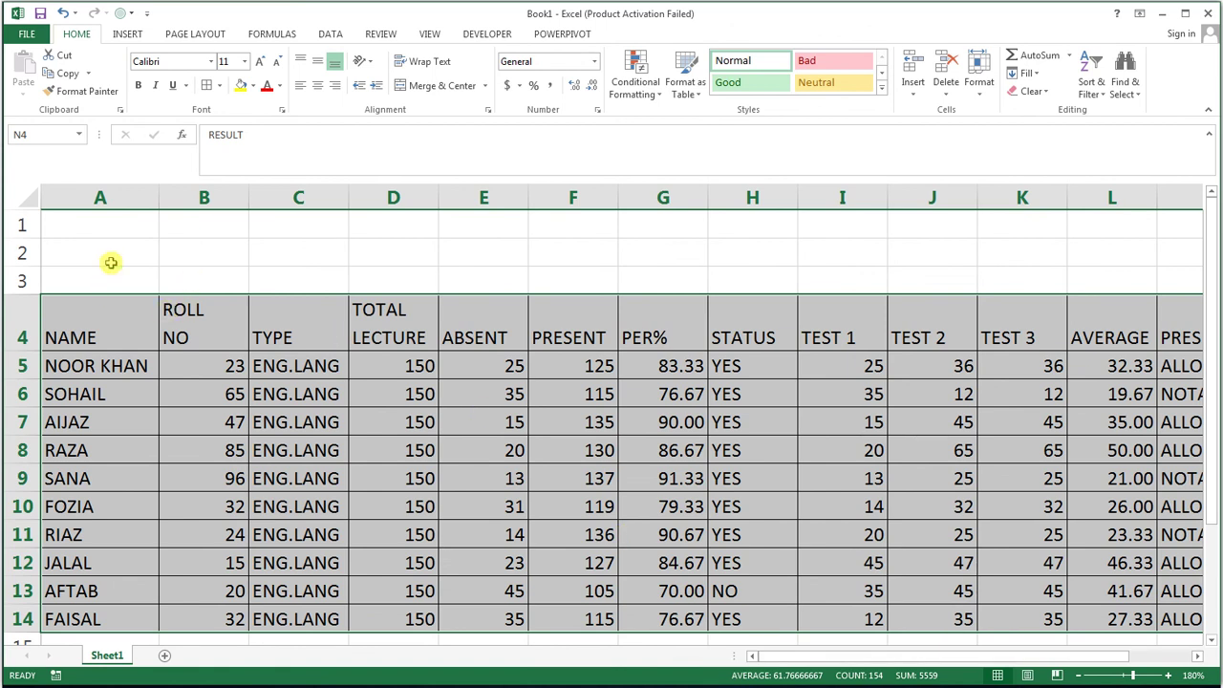
{"action": "mouse_move", "coordinate": [90, 221]}
{"action": "left_mouse_down"}
{"action": "mouse_move", "coordinate": [1094, 248]}
{"action": "mouse_move", "coordinate": [1166, 277]}
{"action": "left_mouse_up"}
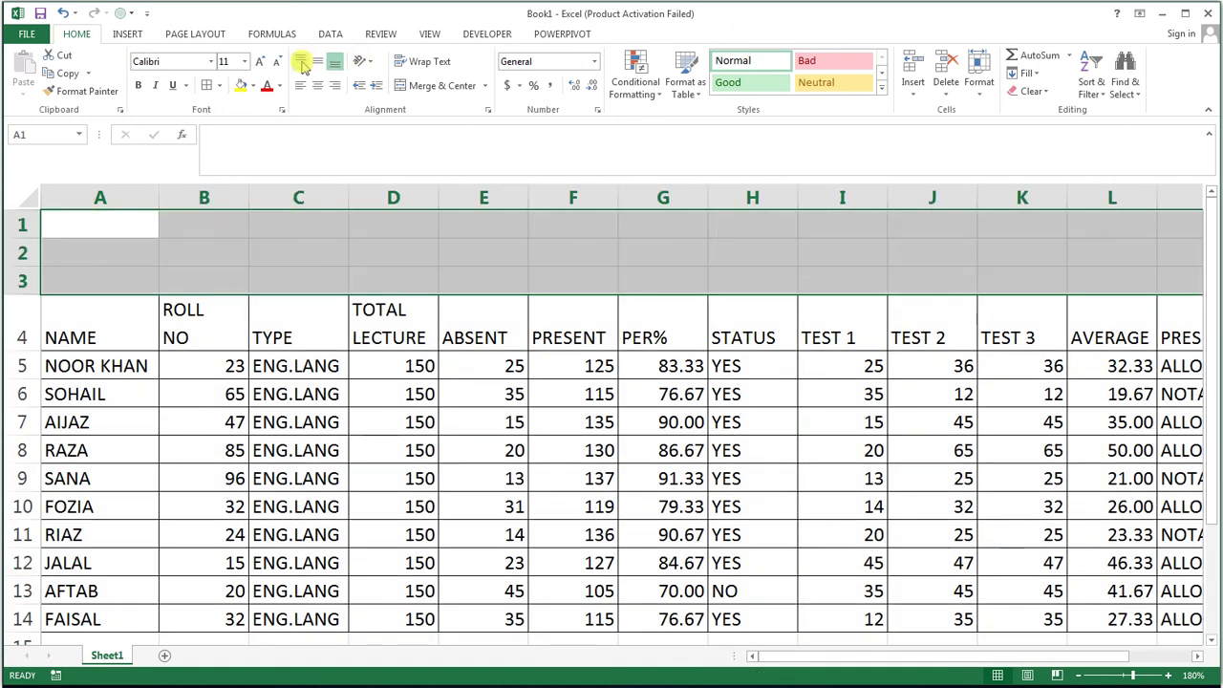
Merge & Center A1:L3 and type the title STUDENT REPORT SHEET.
{"action": "left_click", "coordinate": [439, 88]}
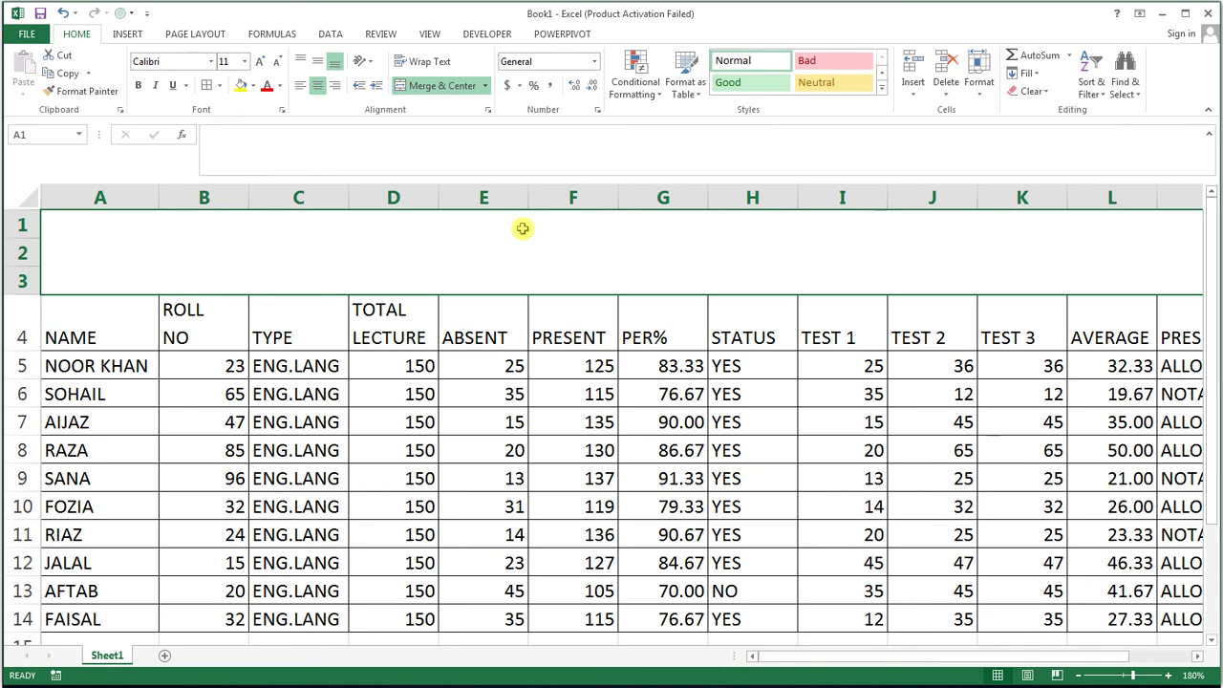
{"action": "type", "text": "STUDENT REPORT "}
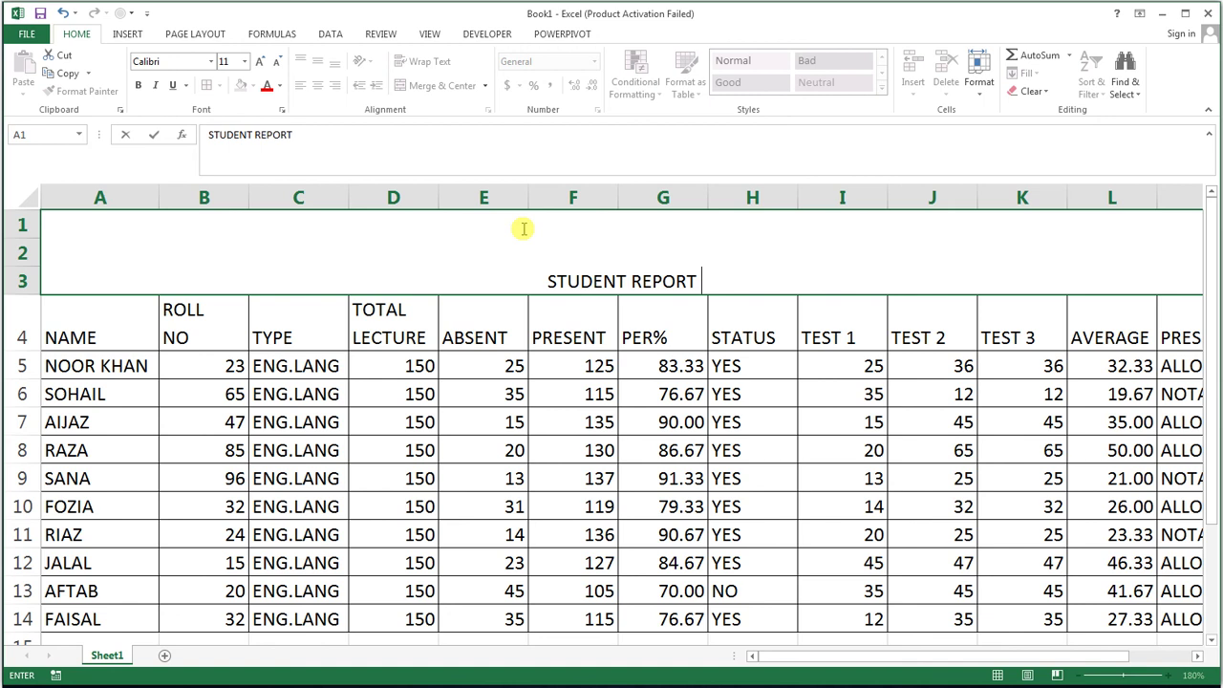
{"action": "type", "text": "SHEET"}
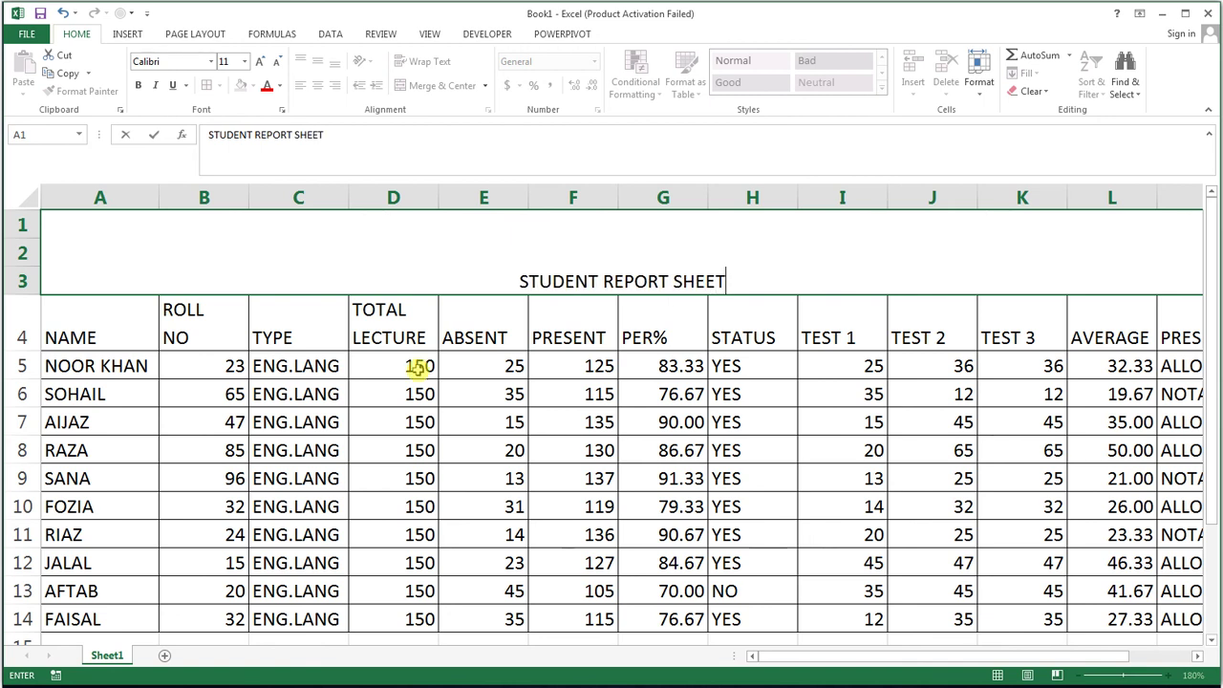
{"action": "left_click", "coordinate": [460, 429]}
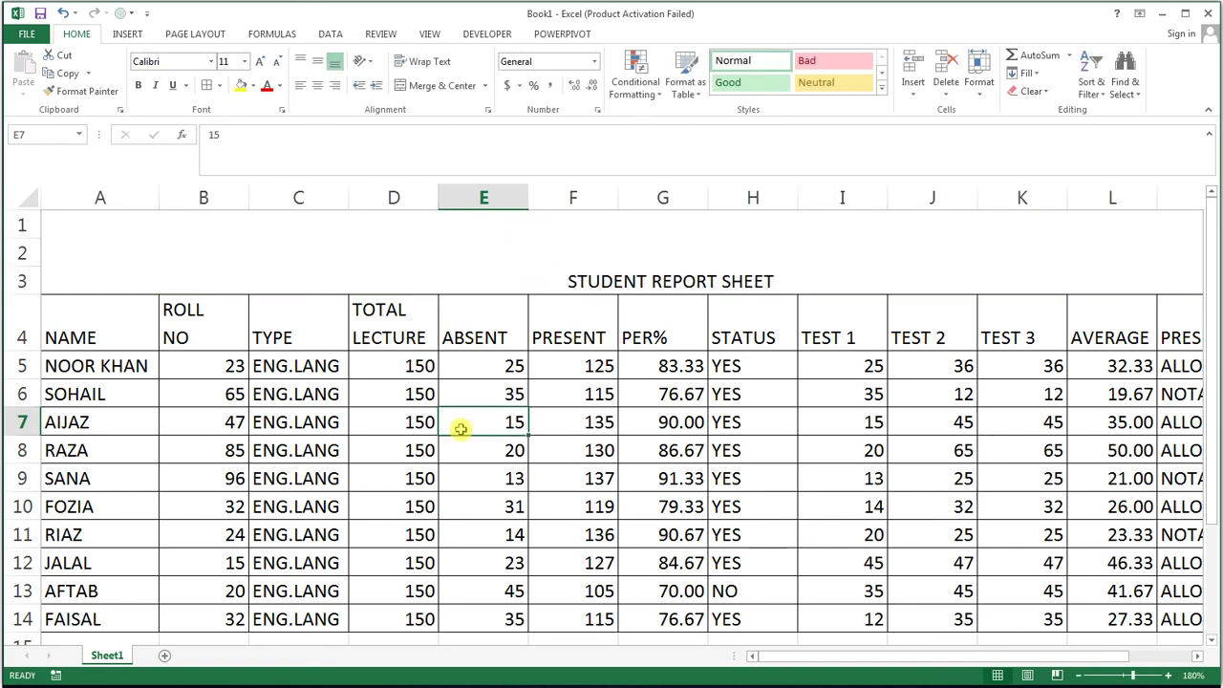
Format the title in 48-point Algerian, middle-aligned vertically.
{"action": "left_click", "coordinate": [457, 263]}
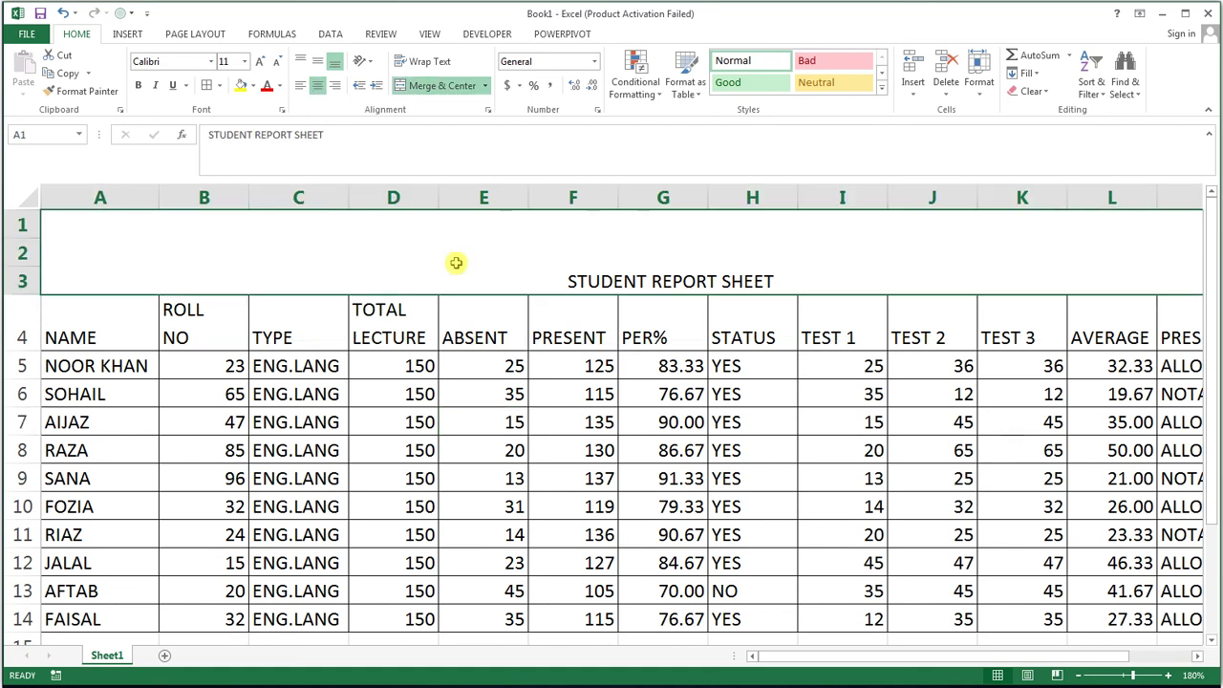
{"action": "left_click", "coordinate": [259, 62]}
{"action": "left_click", "coordinate": [259, 62]}
{"action": "left_click", "coordinate": [260, 63]}
{"action": "left_click", "coordinate": [259, 62]}
{"action": "left_click", "coordinate": [259, 62]}
{"action": "left_click", "coordinate": [259, 63]}
{"action": "left_click", "coordinate": [259, 62]}
{"action": "left_click", "coordinate": [259, 62]}
{"action": "left_click", "coordinate": [259, 62]}
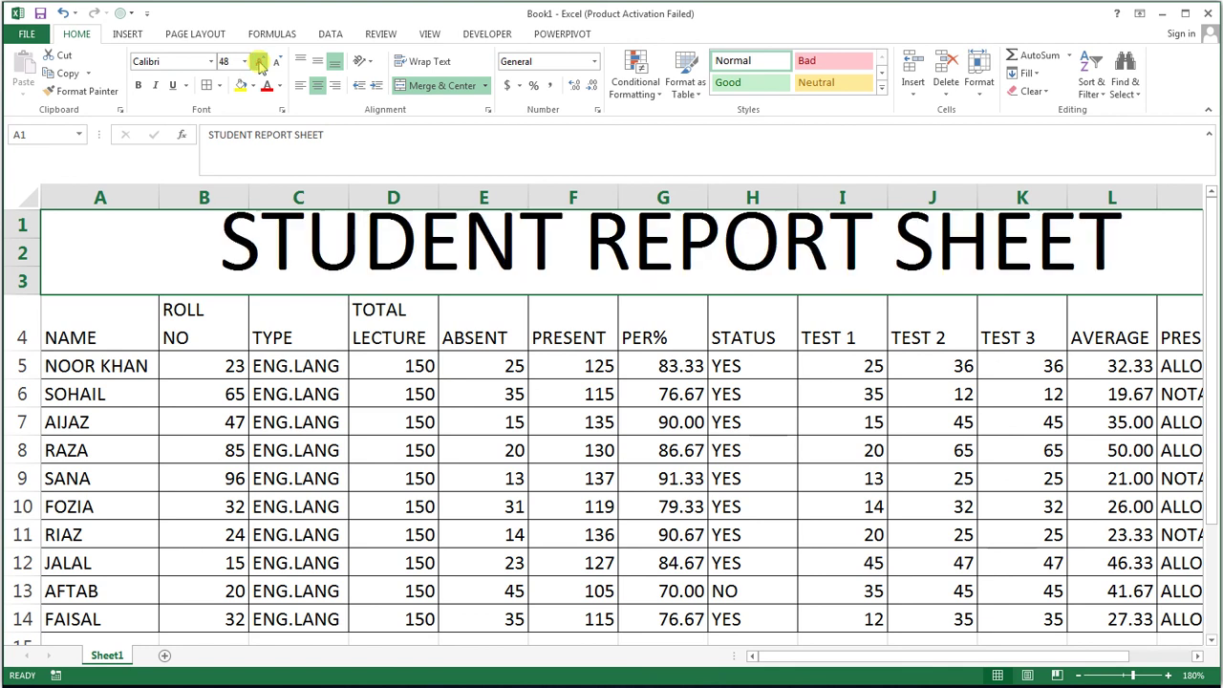
{"action": "left_click", "coordinate": [259, 62]}
{"action": "left_click", "coordinate": [278, 62]}
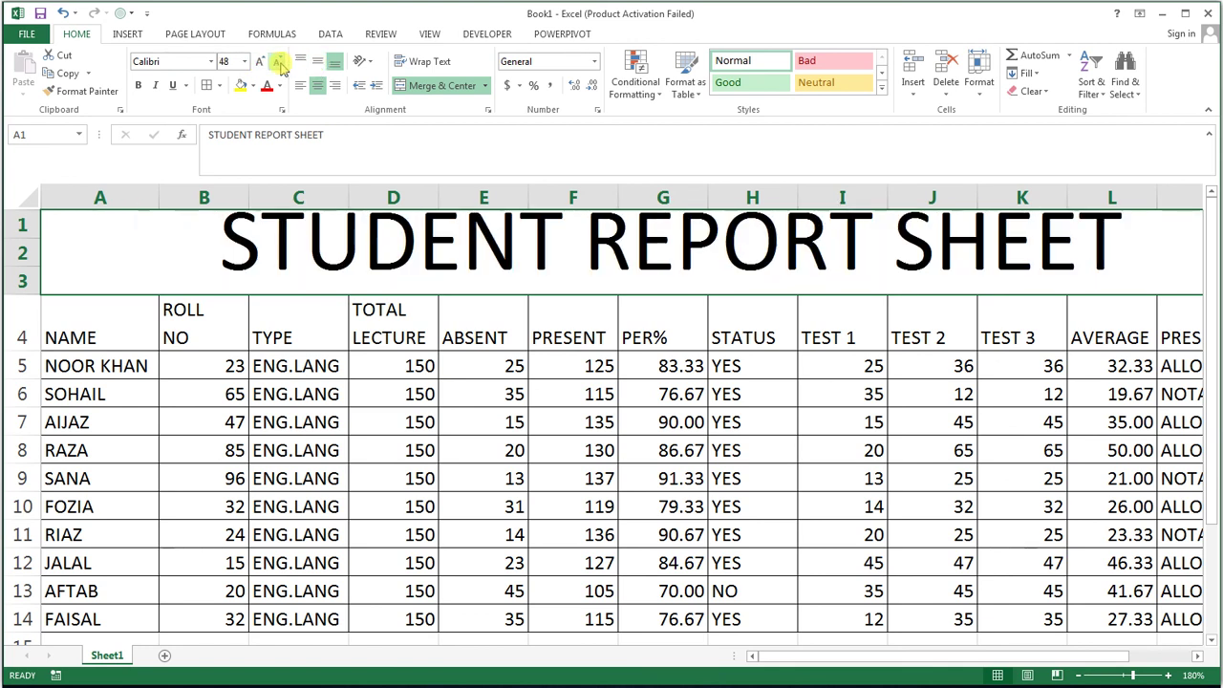
{"action": "left_click", "coordinate": [317, 61]}
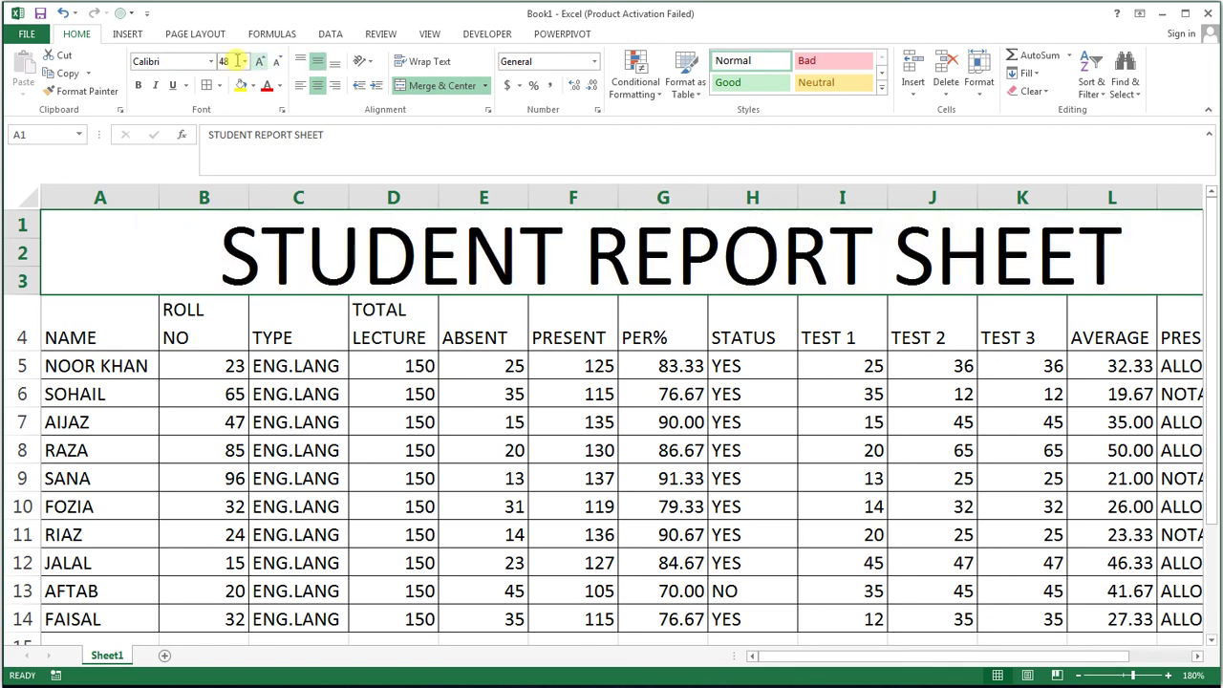
{"action": "left_click", "coordinate": [211, 62]}
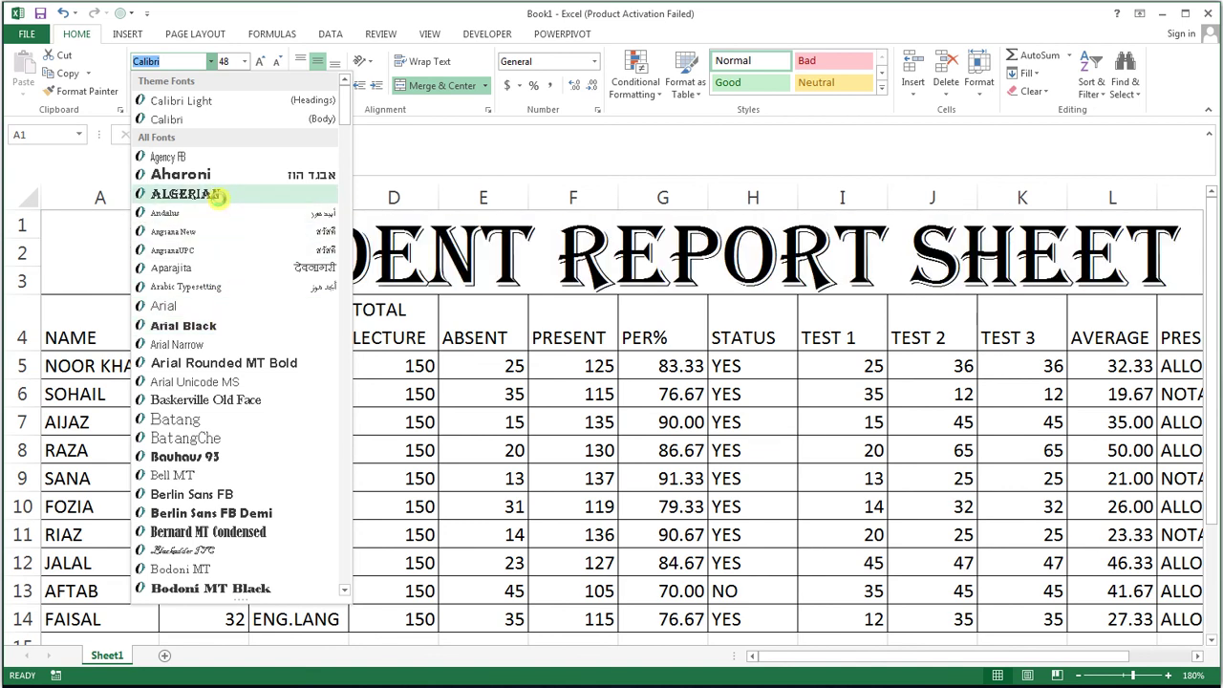
{"action": "left_click", "coordinate": [218, 195]}
{"action": "mouse_move", "coordinate": [105, 315]}
{"action": "left_mouse_down"}
{"action": "mouse_move", "coordinate": [1061, 323]}
{"action": "mouse_move", "coordinate": [1025, 315]}
{"action": "left_mouse_up"}
Fill the header row black with white text.
{"action": "left_click", "coordinate": [252, 85]}
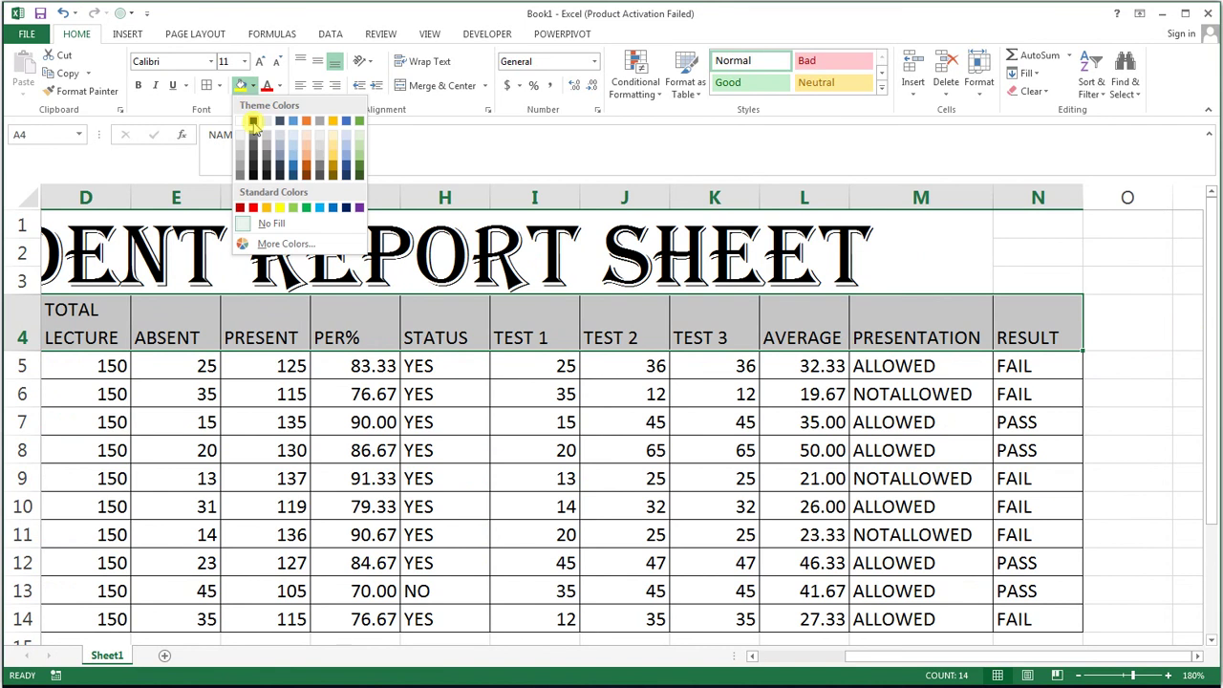
{"action": "left_click", "coordinate": [261, 129]}
{"action": "left_click", "coordinate": [281, 86]}
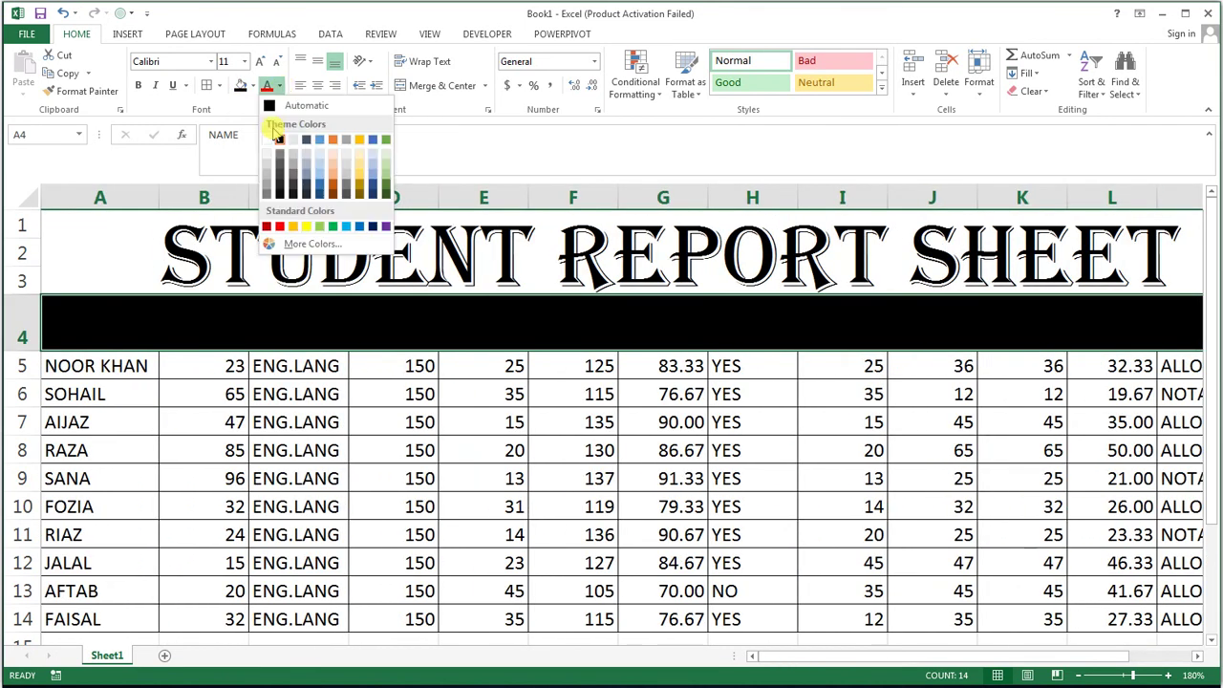
{"action": "left_click", "coordinate": [267, 141]}
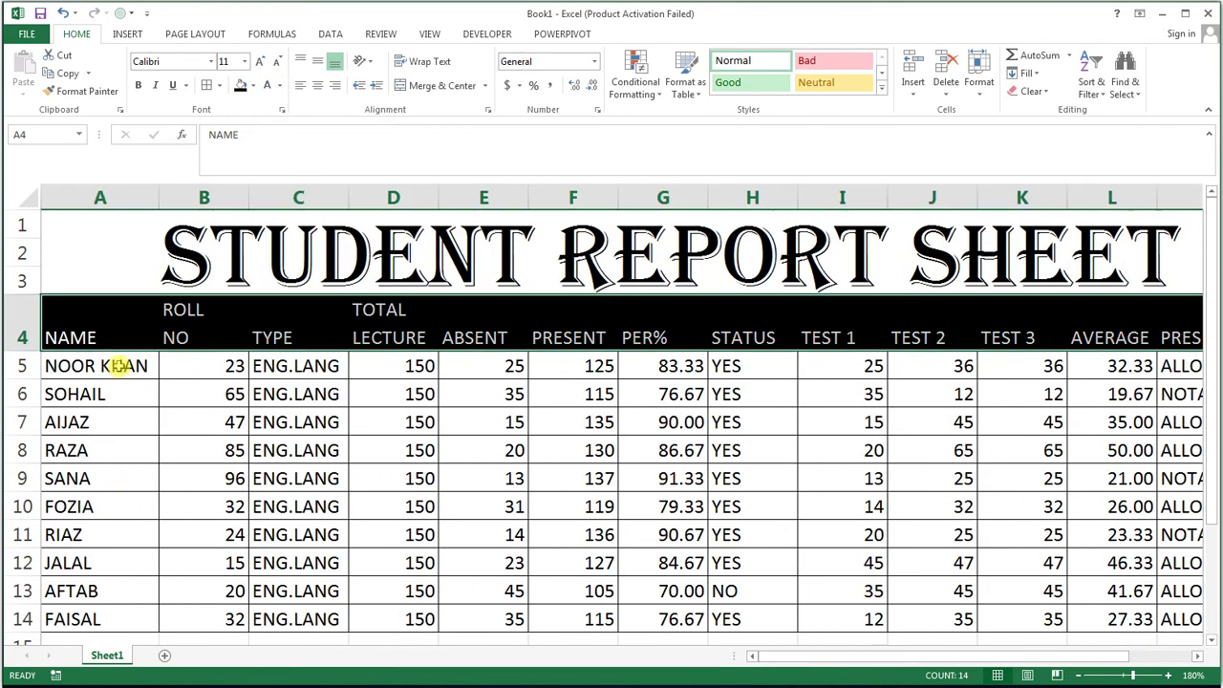
Give the NAME and ROLL NO data a dark blue fill with white text.
{"action": "mouse_move", "coordinate": [115, 373]}
{"action": "left_mouse_down"}
{"action": "mouse_move", "coordinate": [202, 521]}
{"action": "mouse_move", "coordinate": [204, 619]}
{"action": "left_mouse_up"}
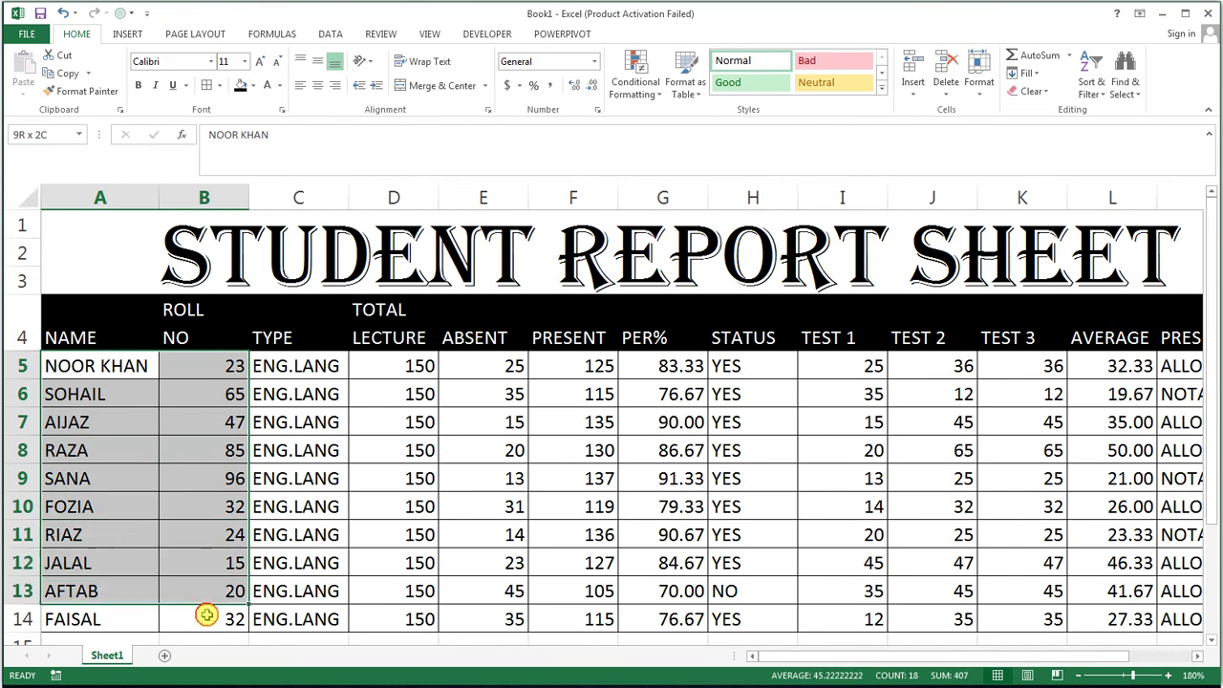
{"action": "left_click", "coordinate": [252, 86]}
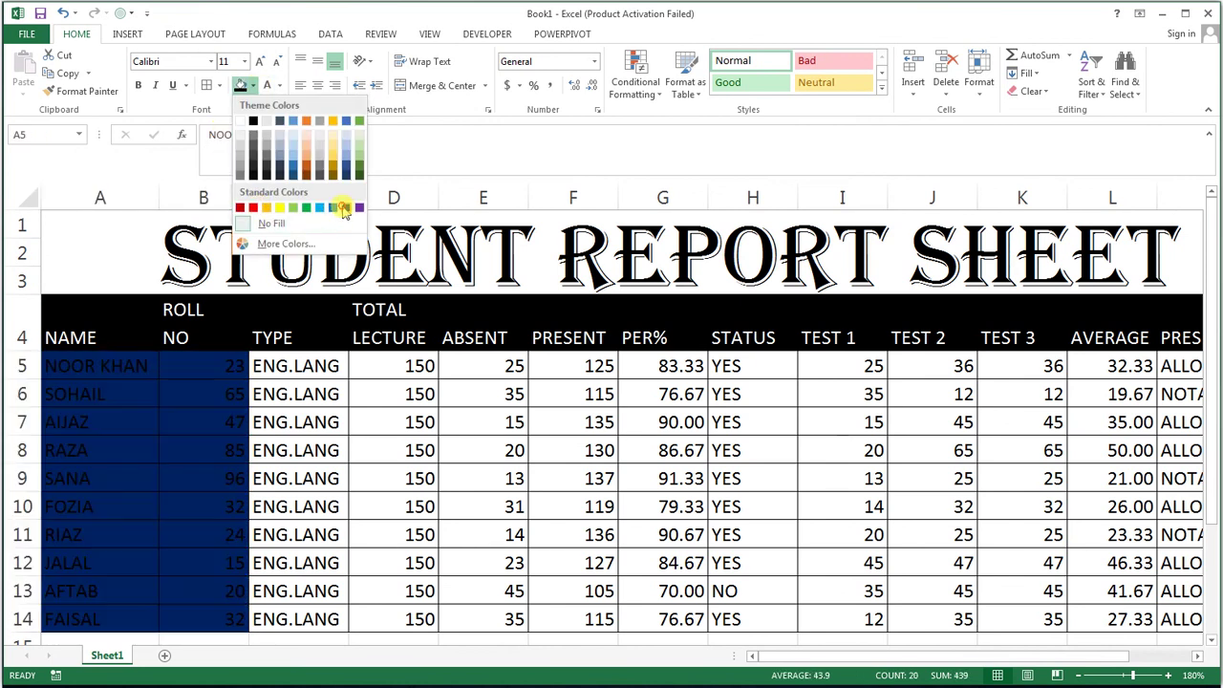
{"action": "left_click", "coordinate": [344, 208]}
{"action": "left_click", "coordinate": [267, 90]}
Give the TYPE and TOTAL LECTURE values (C5:D14) Blue-Gray Text 2 Darker 50% fill and white text.
{"action": "mouse_move", "coordinate": [273, 364]}
{"action": "left_mouse_down"}
{"action": "mouse_move", "coordinate": [485, 556]}
{"action": "mouse_move", "coordinate": [374, 616]}
{"action": "left_mouse_up"}
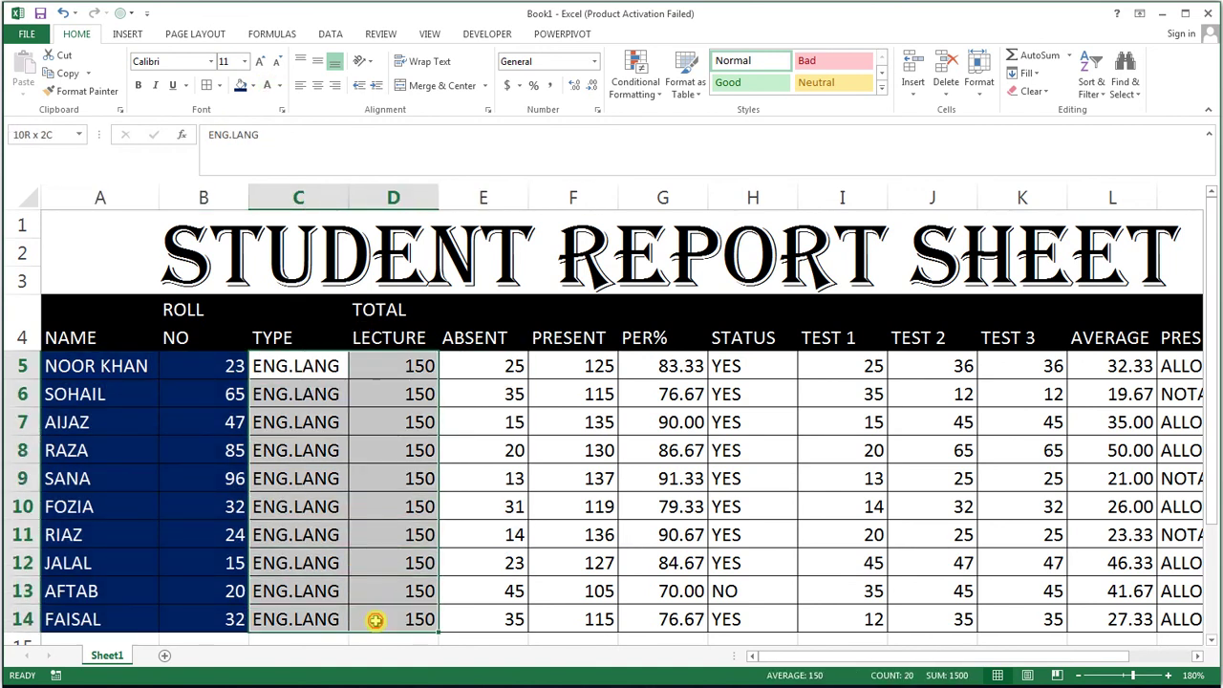
{"action": "left_click", "coordinate": [253, 85]}
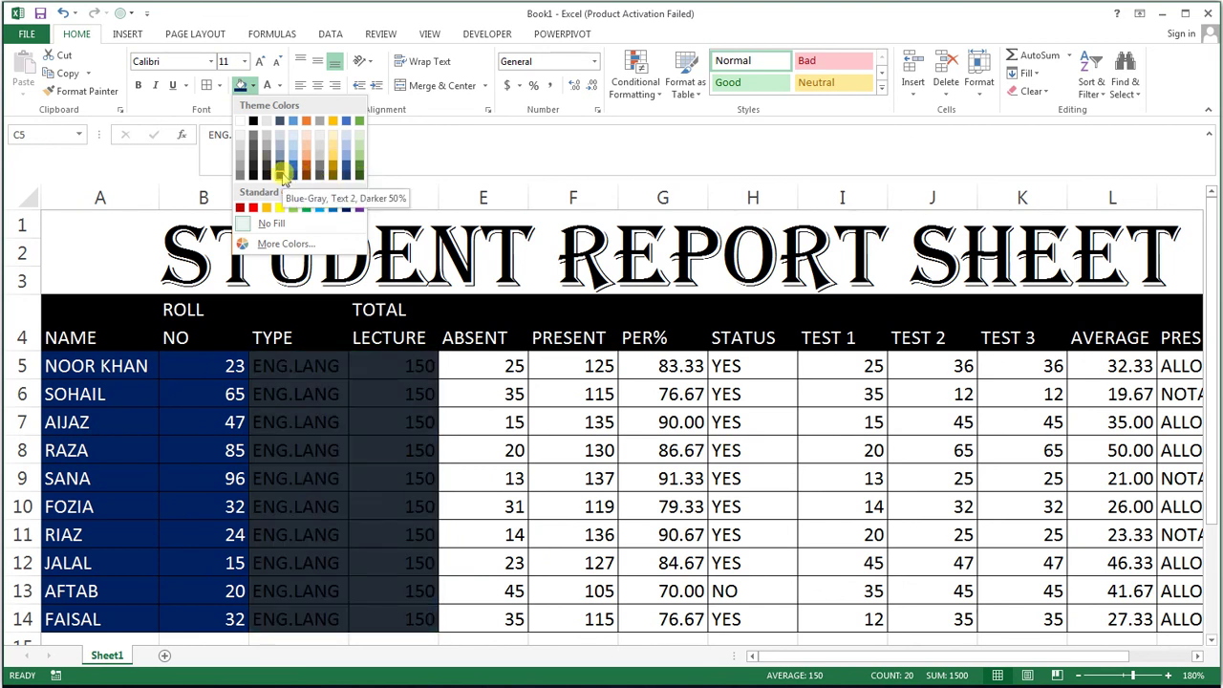
{"action": "left_click", "coordinate": [293, 174]}
{"action": "left_click", "coordinate": [279, 85]}
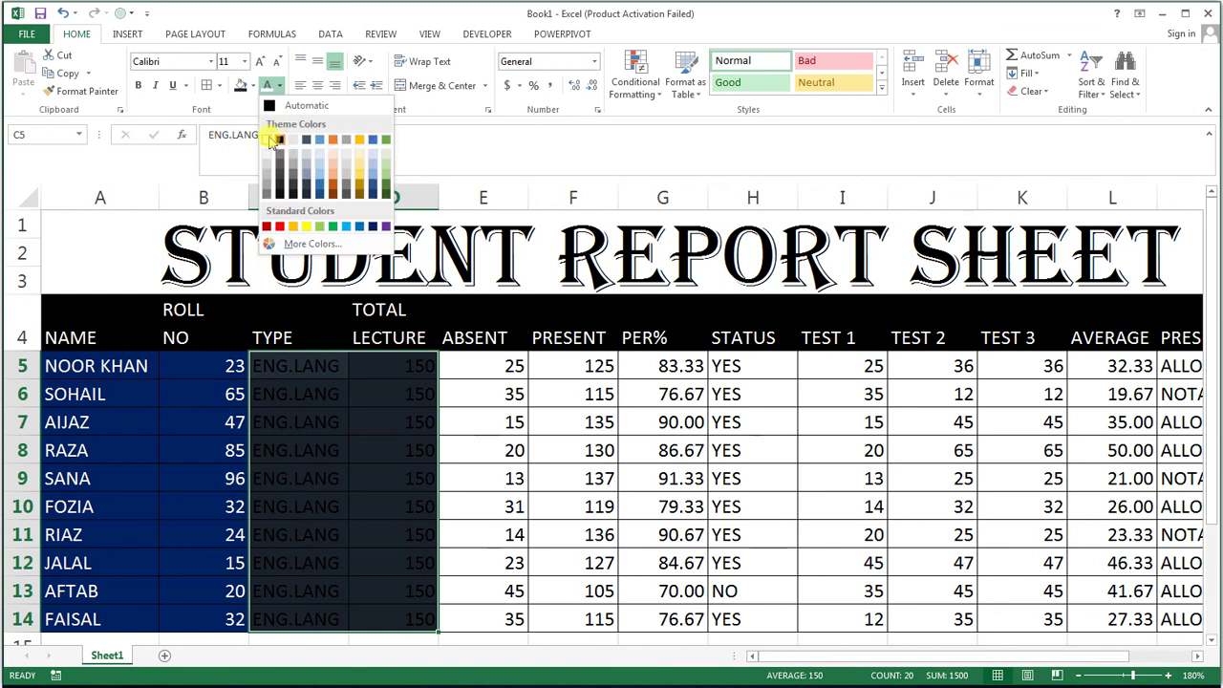
{"action": "left_click", "coordinate": [273, 125]}
Fill the ABSENT, PRESENT and PER% values (E5:G14) purple from More Colors.
{"action": "mouse_move", "coordinate": [463, 365]}
{"action": "left_mouse_down"}
{"action": "mouse_move", "coordinate": [639, 478]}
{"action": "mouse_move", "coordinate": [677, 546]}
{"action": "mouse_move", "coordinate": [694, 619]}
{"action": "left_mouse_up"}
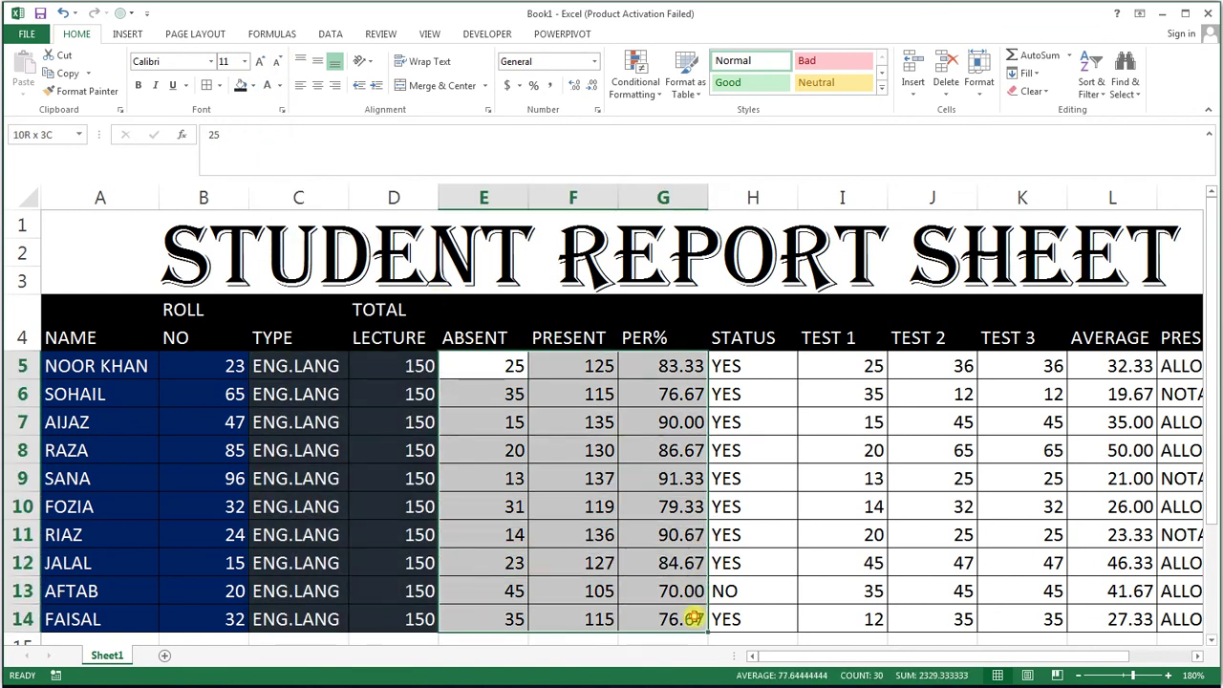
{"action": "left_click", "coordinate": [254, 85]}
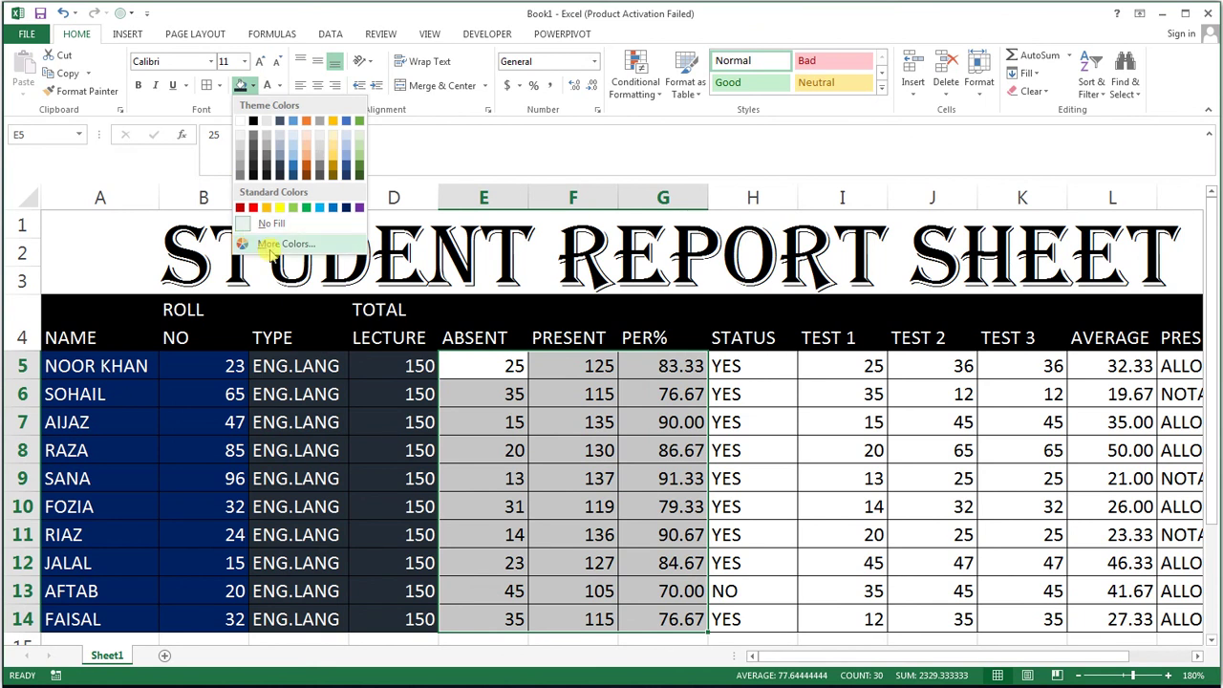
{"action": "left_click", "coordinate": [278, 245]}
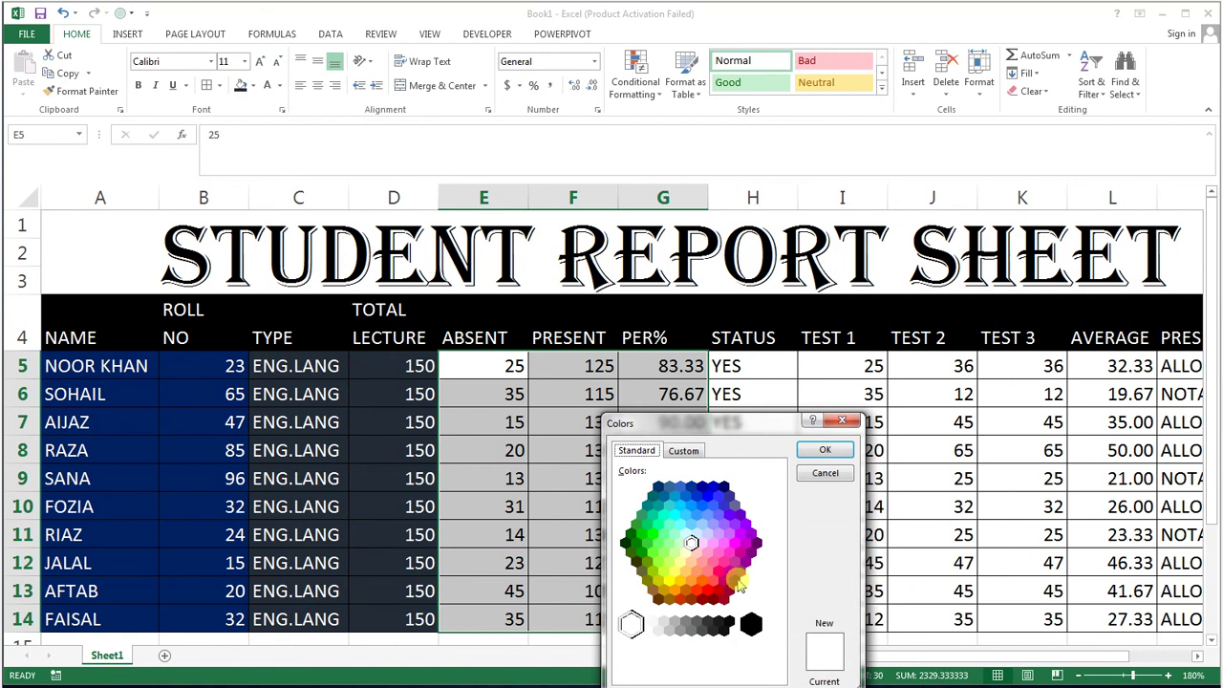
{"action": "left_click", "coordinate": [758, 541]}
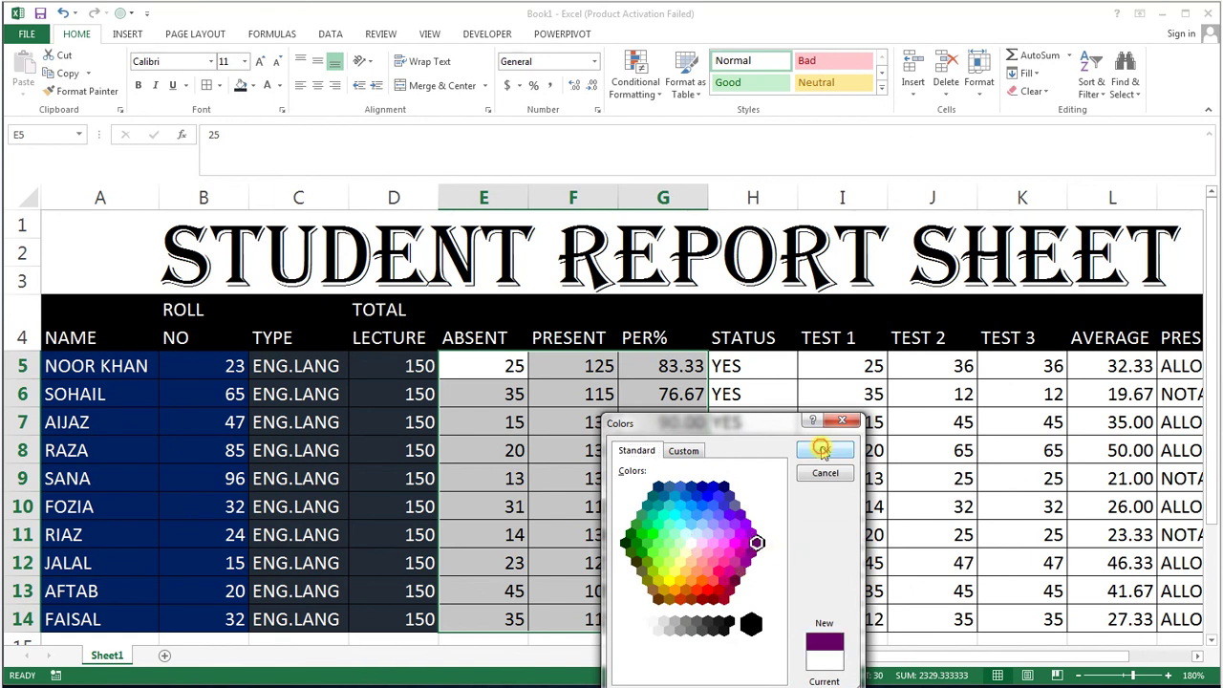
{"action": "left_click", "coordinate": [825, 449]}
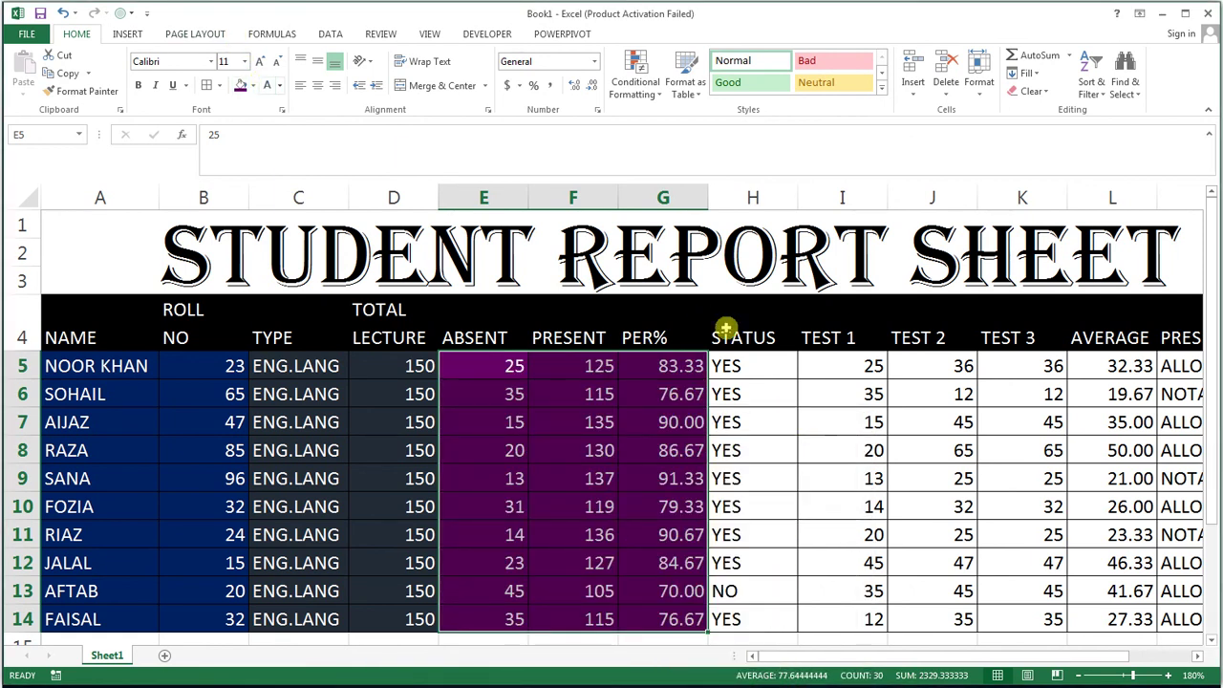
Fill the STATUS, TEST 1 and TEST 2 values (H5:J14) dark red via More Colors.
{"action": "left_click_drag", "start_coordinate": [778, 363], "coordinate": [927, 626]}
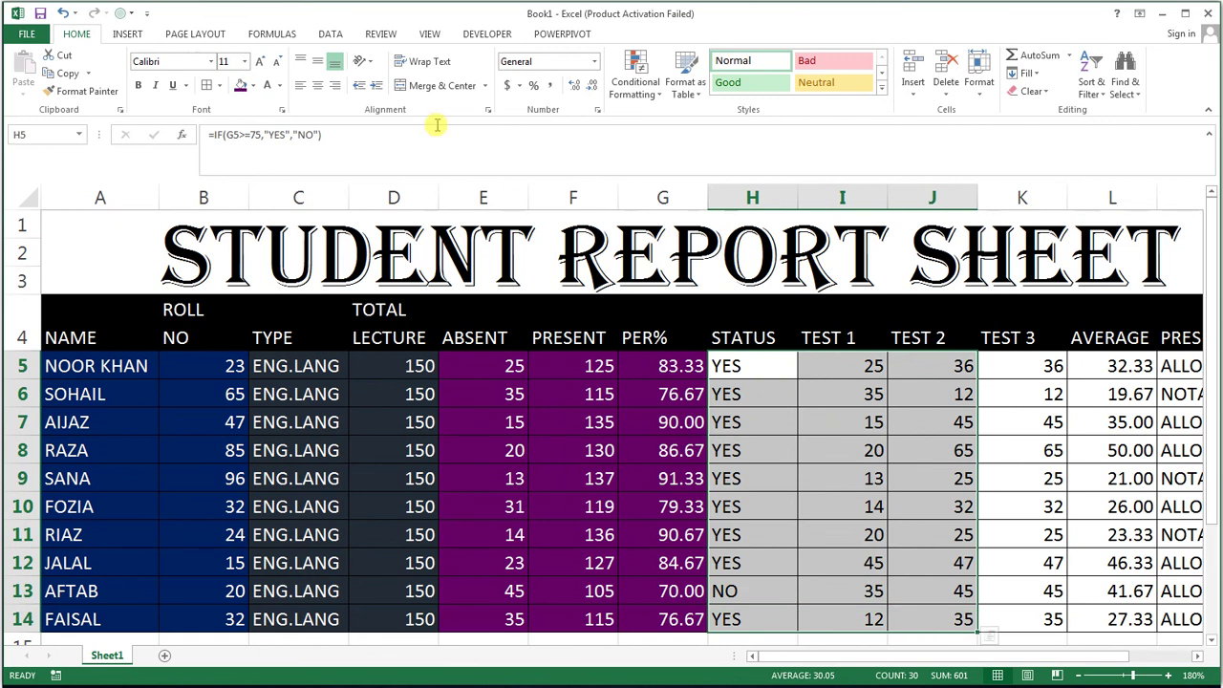
{"action": "left_click", "coordinate": [254, 85]}
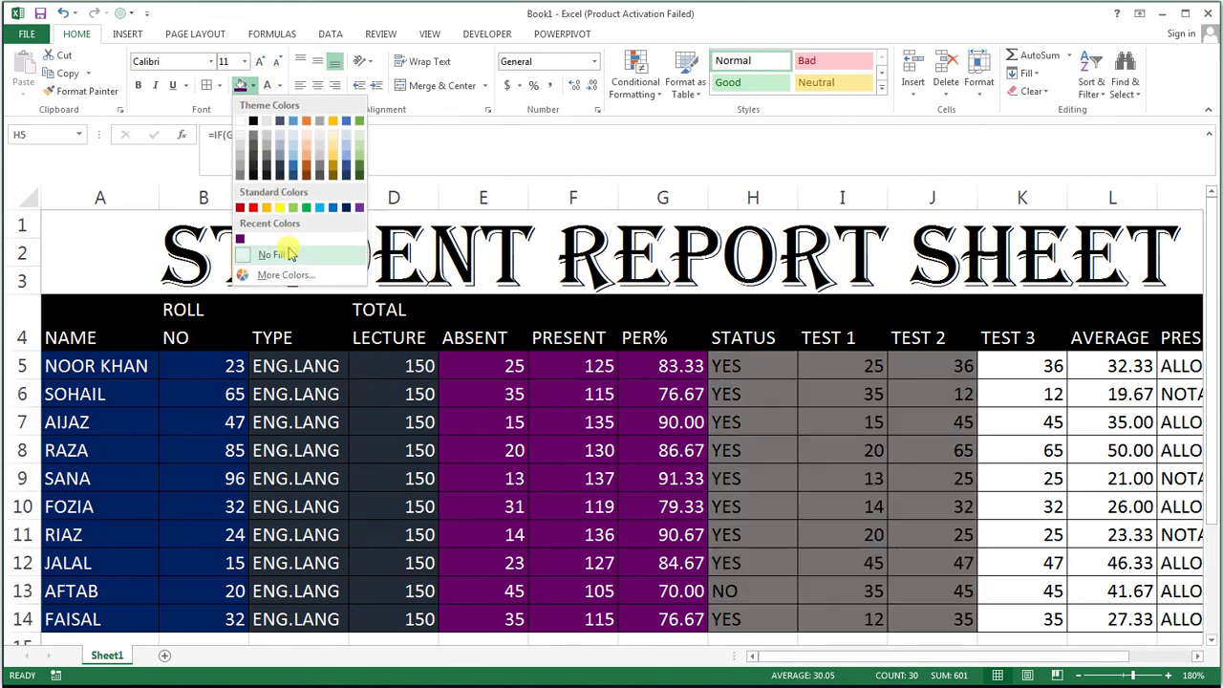
{"action": "left_click", "coordinate": [287, 273]}
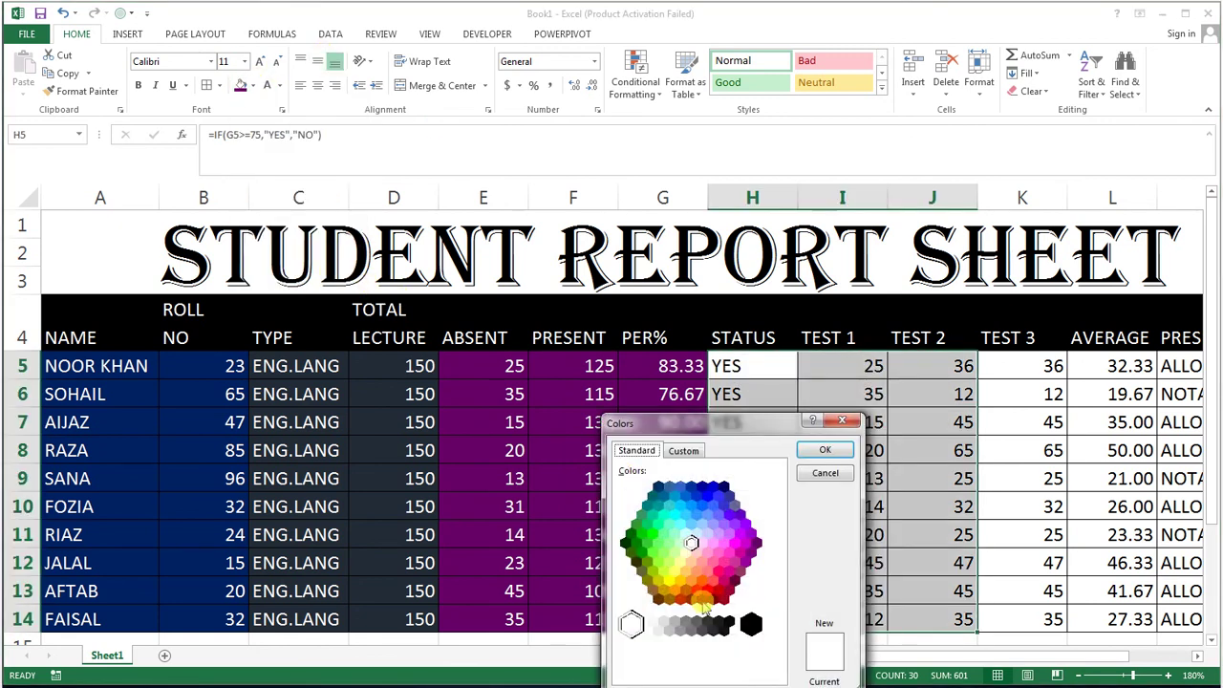
{"action": "left_click", "coordinate": [712, 599]}
{"action": "left_click", "coordinate": [825, 450]}
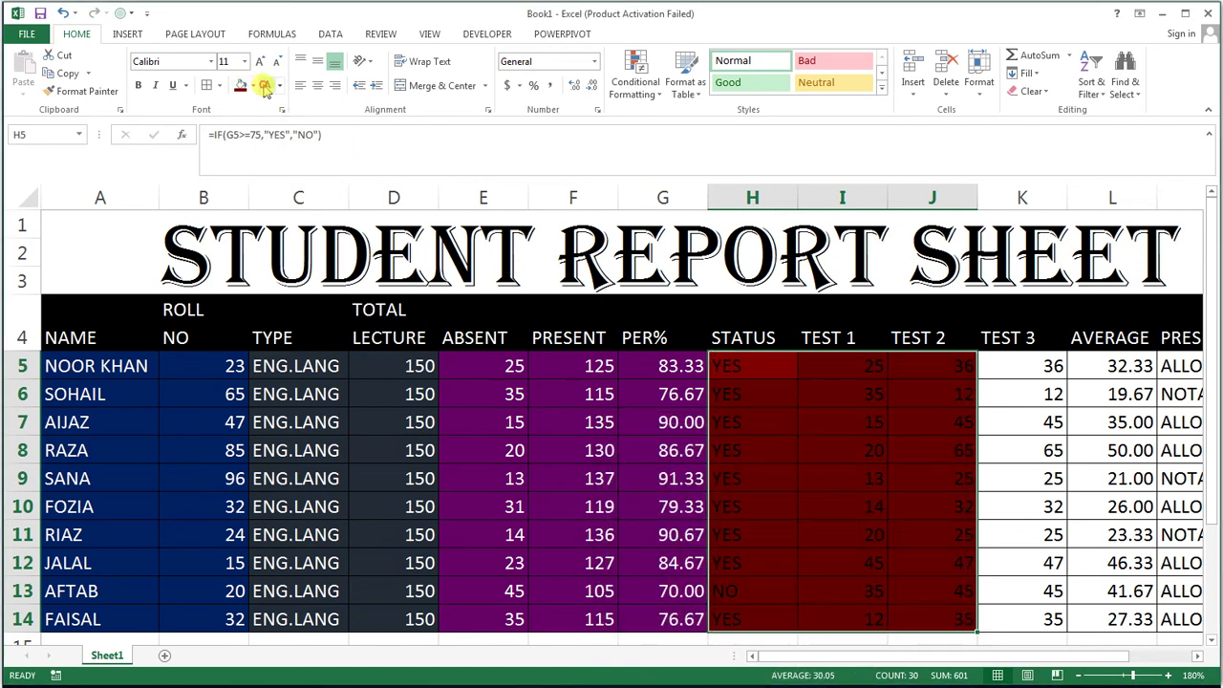
Fill the TEST 3 through RESULT values red.
{"action": "mouse_move", "coordinate": [1008, 369]}
{"action": "left_mouse_down"}
{"action": "mouse_move", "coordinate": [1168, 523]}
{"action": "mouse_move", "coordinate": [1002, 612]}
{"action": "left_mouse_up"}
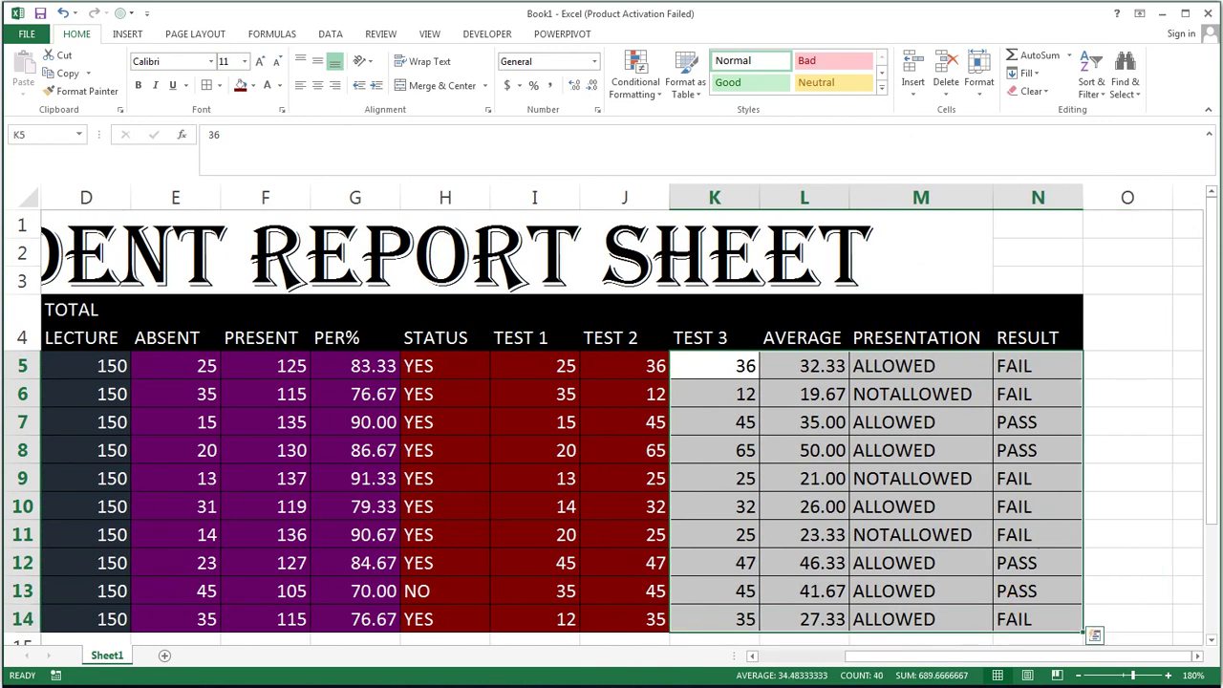
{"action": "left_click", "coordinate": [253, 85]}
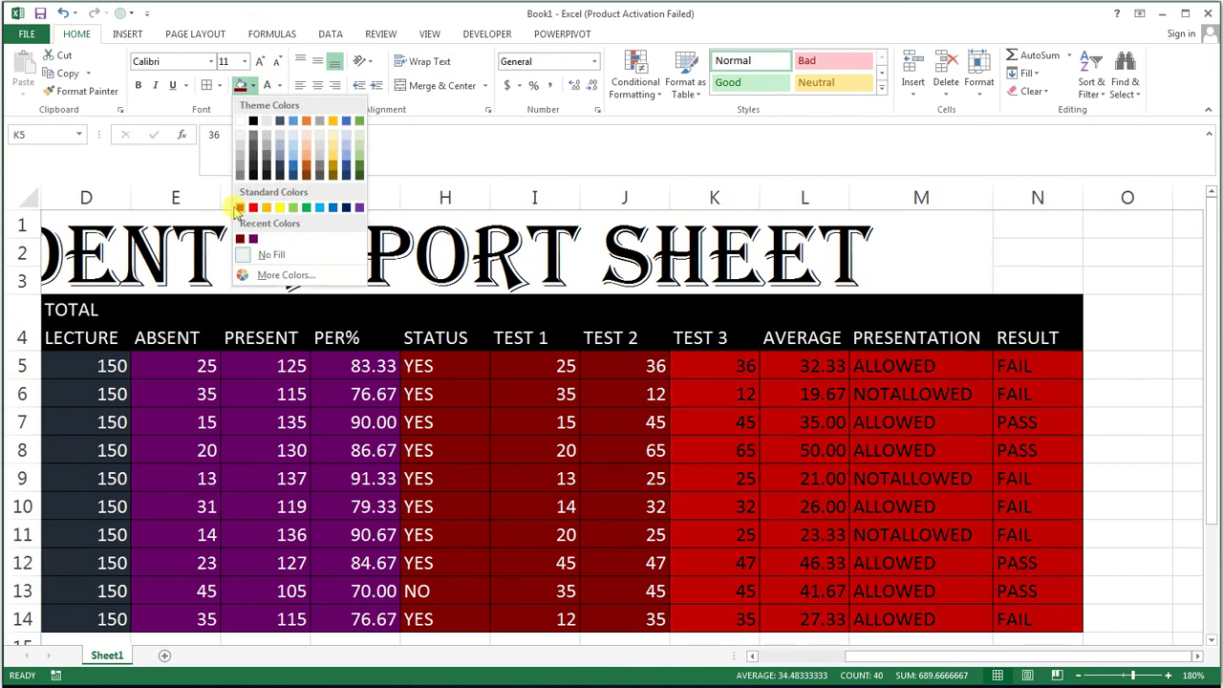
{"action": "left_click", "coordinate": [240, 208]}
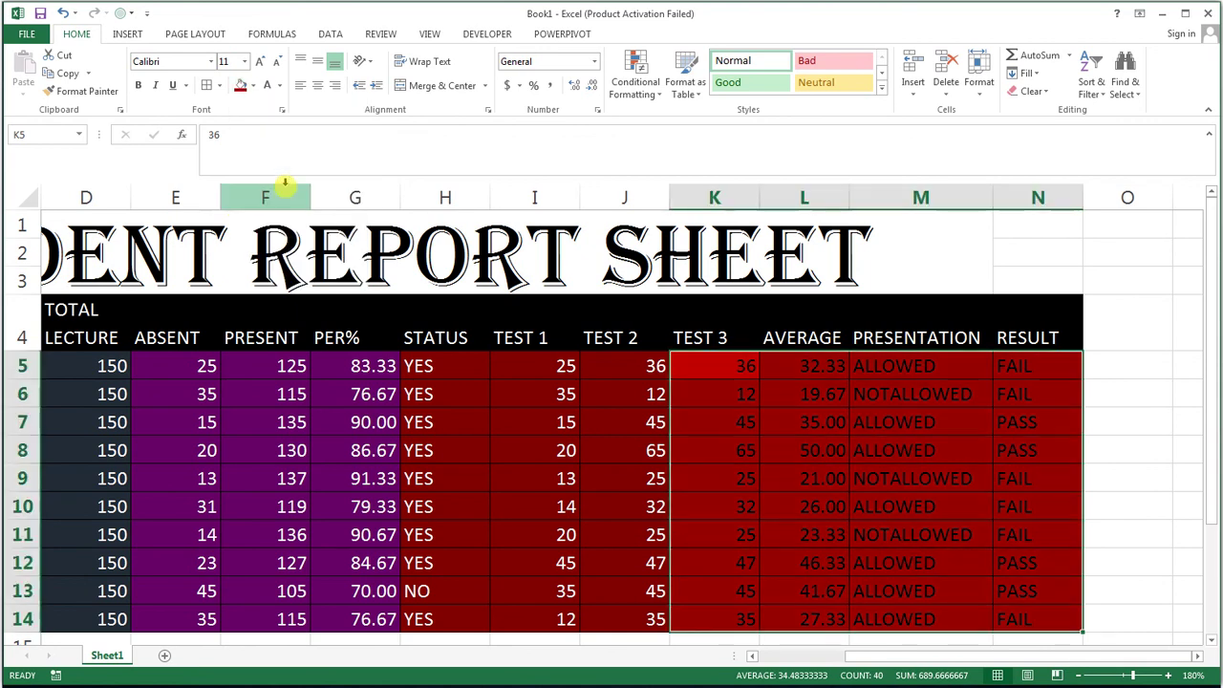
Give the TEST 3 and AVERAGE values a standard-palette red fill, then select the whole table.
{"action": "left_click_drag", "start_coordinate": [713, 367], "coordinate": [784, 612]}
{"action": "left_click", "coordinate": [253, 85]}
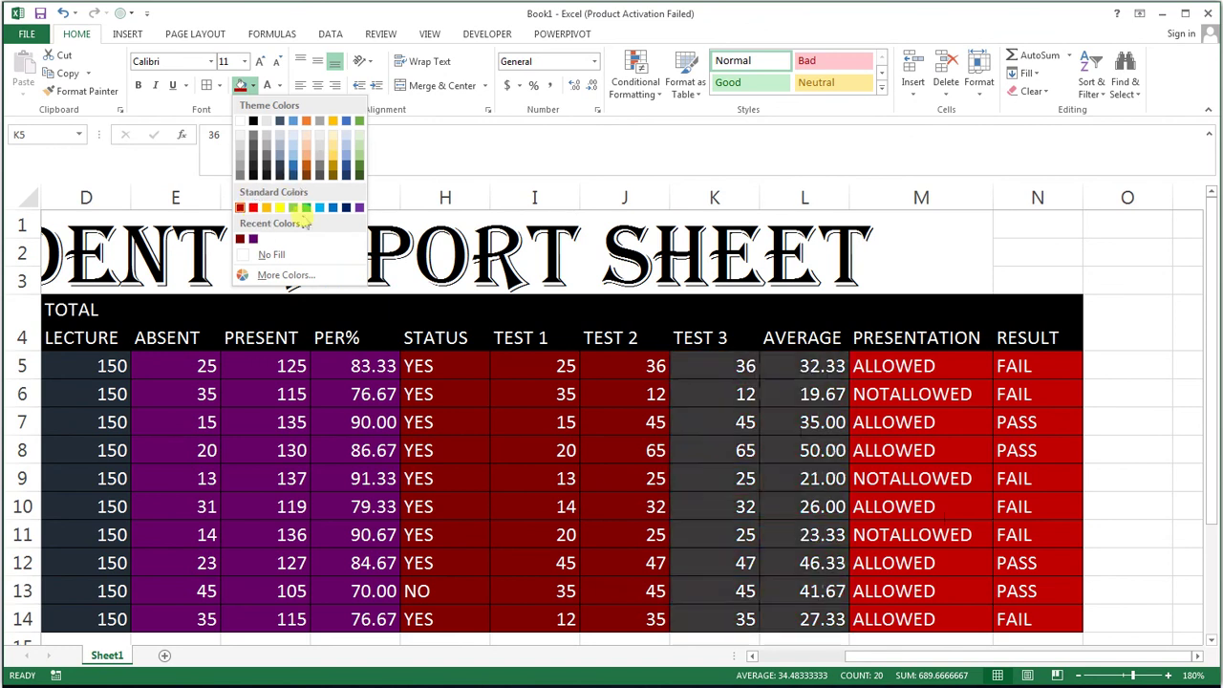
{"action": "left_click", "coordinate": [287, 275]}
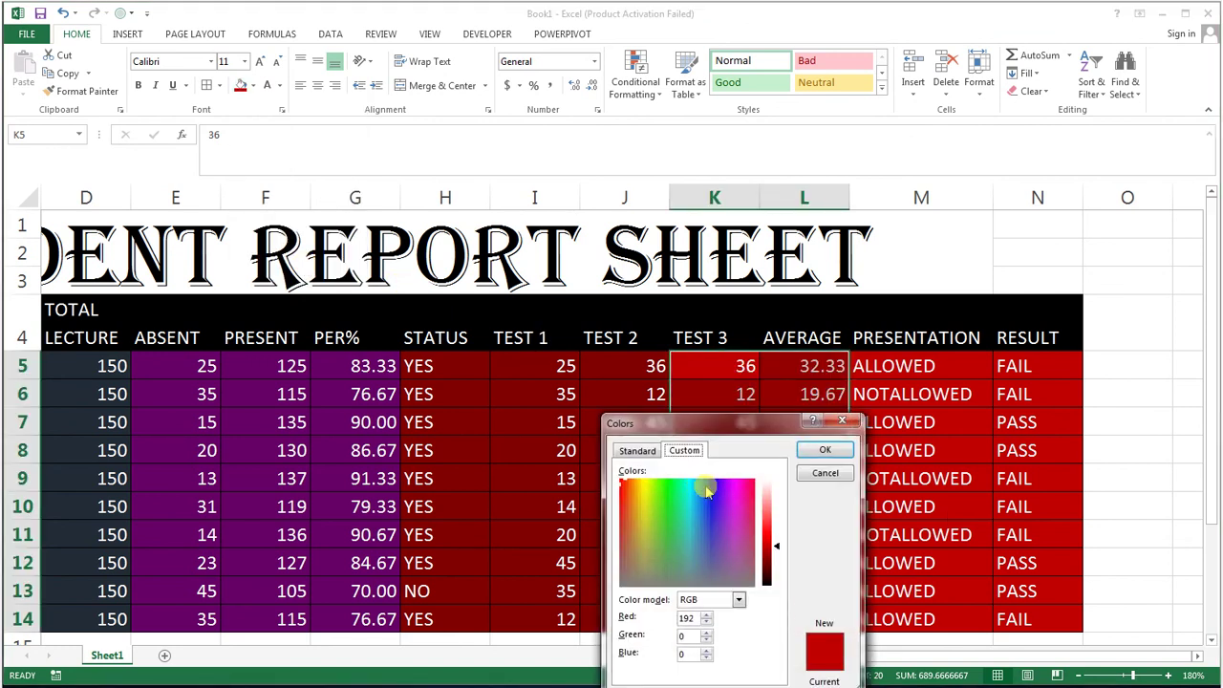
{"action": "left_click", "coordinate": [648, 452]}
{"action": "left_click", "coordinate": [718, 590]}
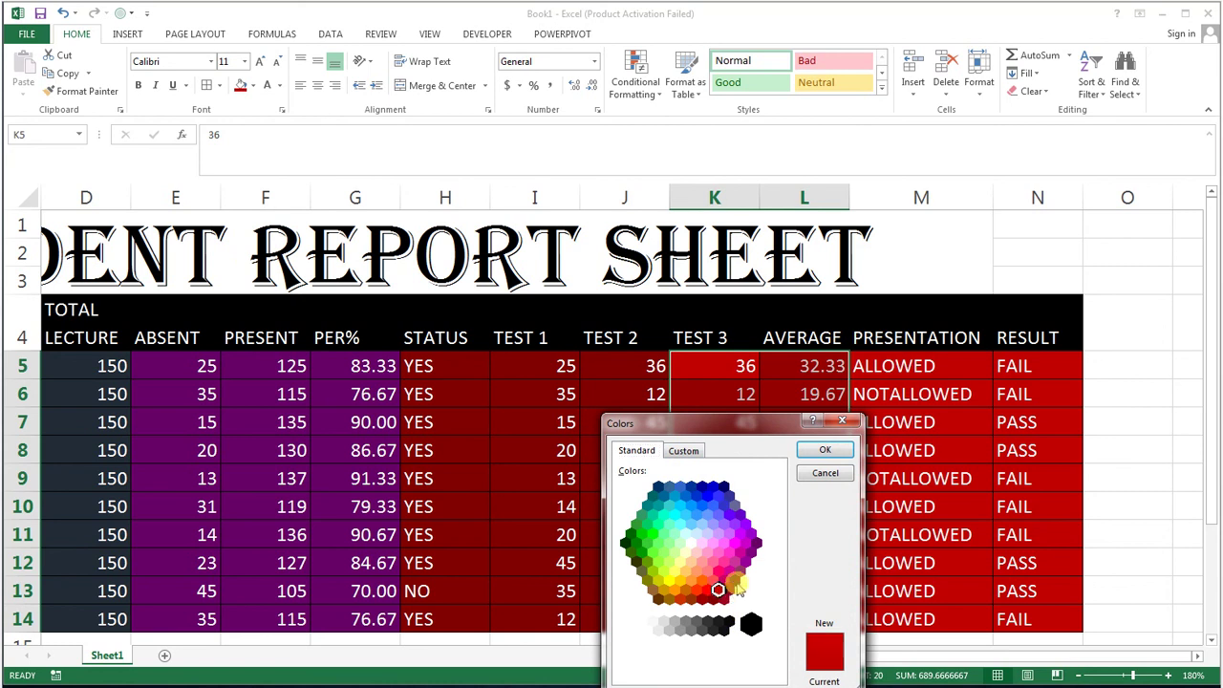
{"action": "left_click", "coordinate": [825, 453]}
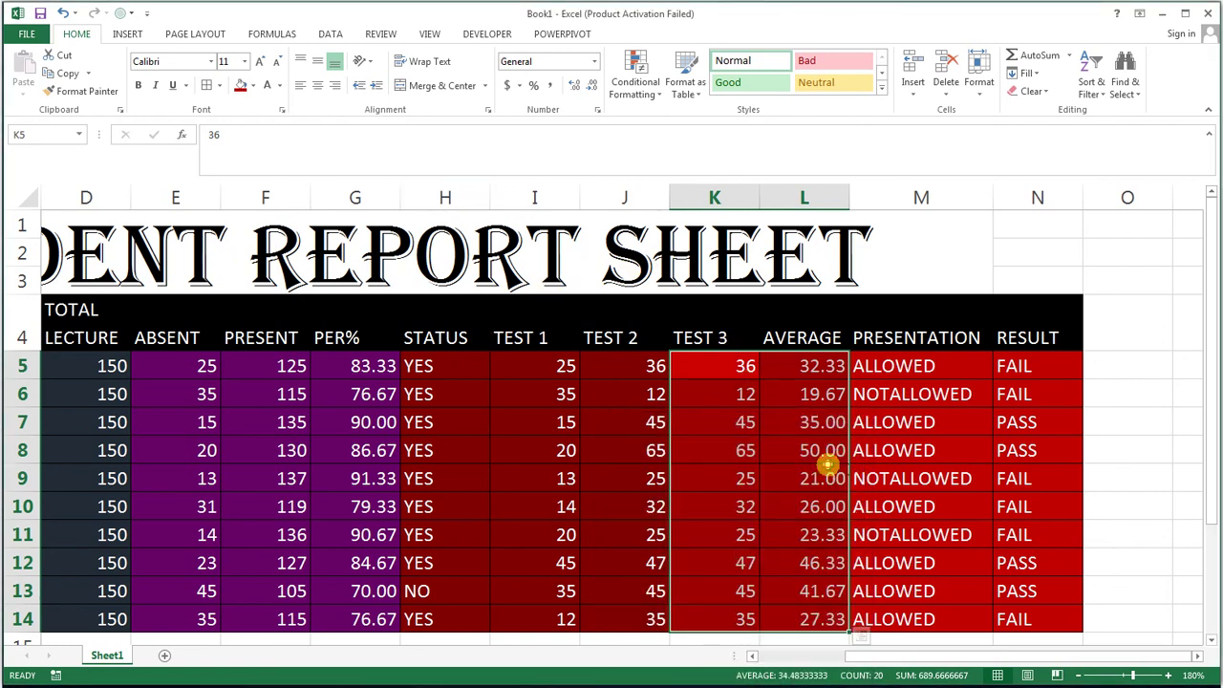
{"action": "left_click", "coordinate": [826, 468]}
{"action": "mouse_move", "coordinate": [1016, 322]}
{"action": "left_mouse_down"}
{"action": "mouse_move", "coordinate": [415, 595]}
{"action": "mouse_move", "coordinate": [92, 590]}
{"action": "mouse_move", "coordinate": [22, 619]}
{"action": "left_mouse_up"}
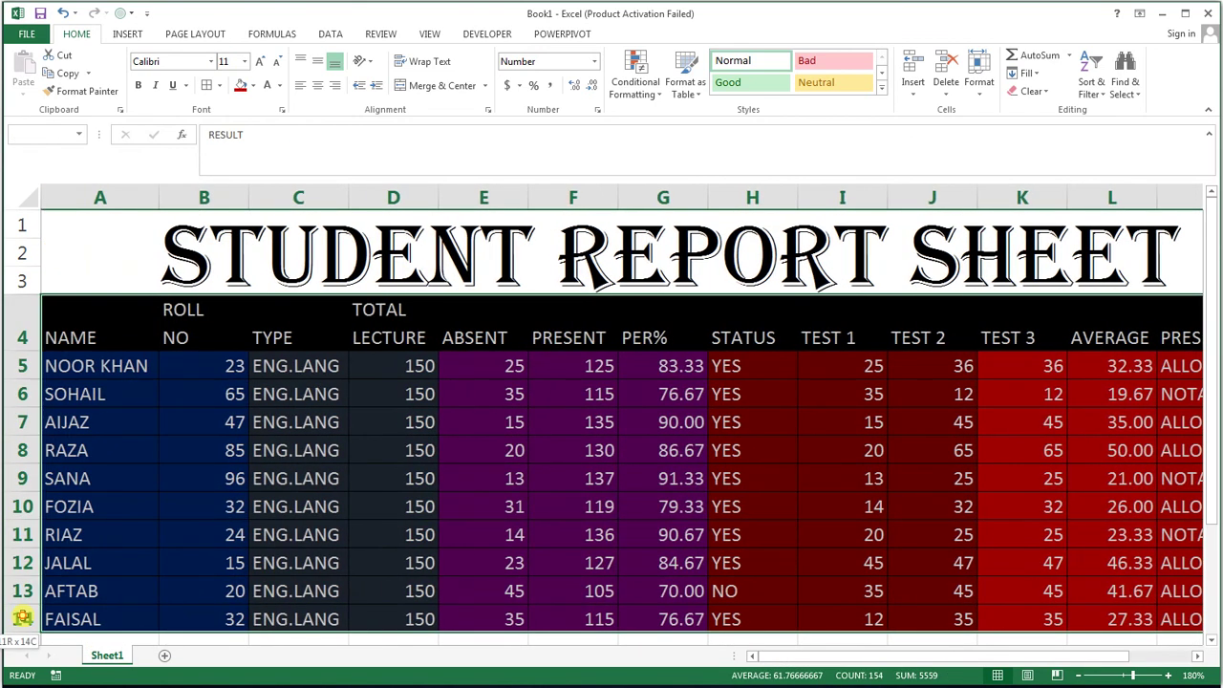
Centre the table text horizontally and vertically and reduce it to size 10.
{"action": "left_click", "coordinate": [315, 83]}
{"action": "left_click", "coordinate": [318, 61]}
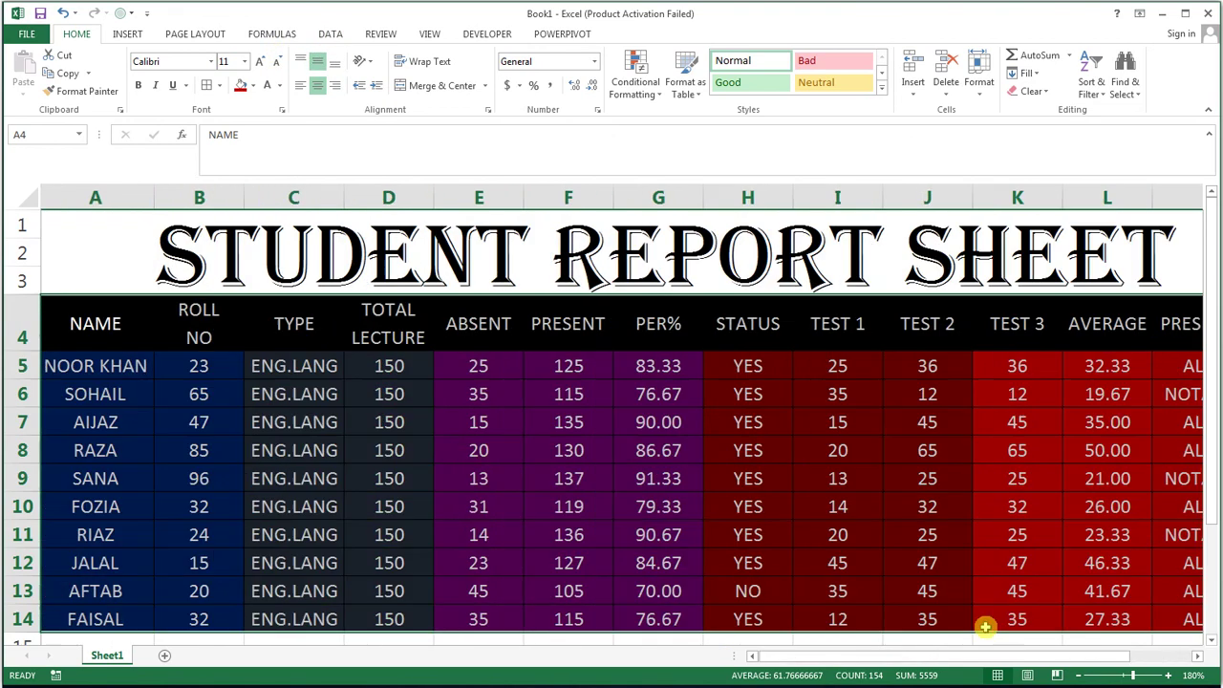
{"action": "left_click", "coordinate": [280, 62]}
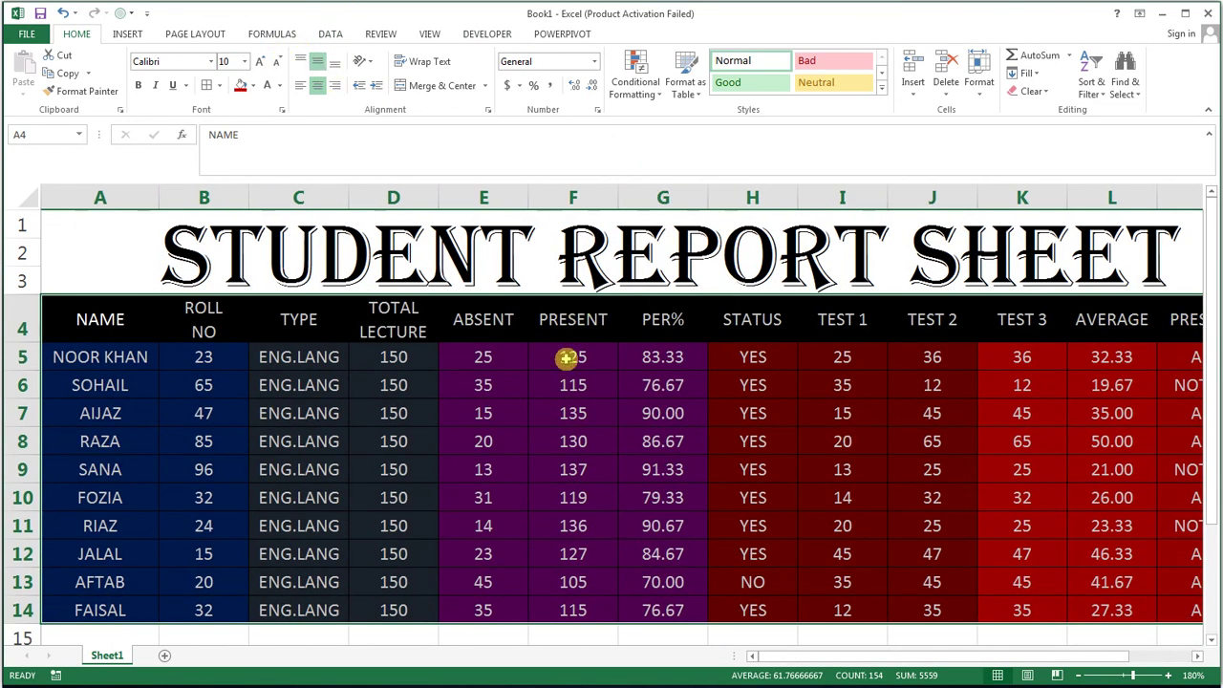
Change the STUDENT REPORT SHEET title font to Andalus.
{"action": "left_click", "coordinate": [357, 251]}
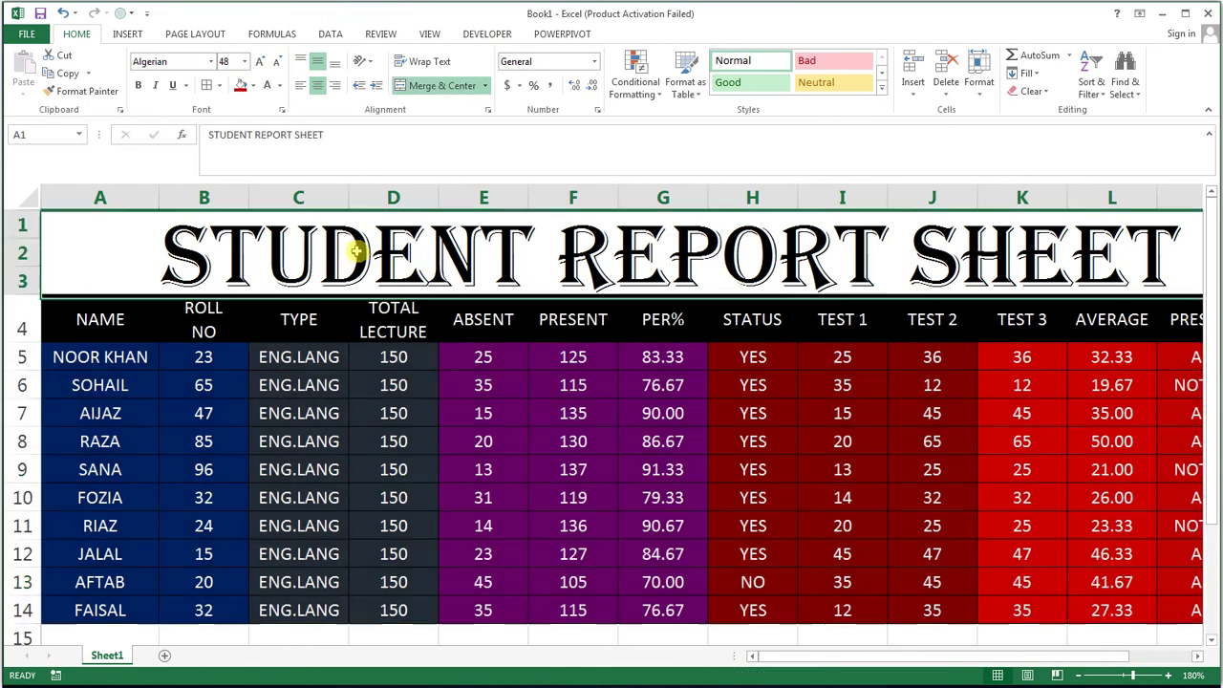
{"action": "left_click", "coordinate": [212, 61]}
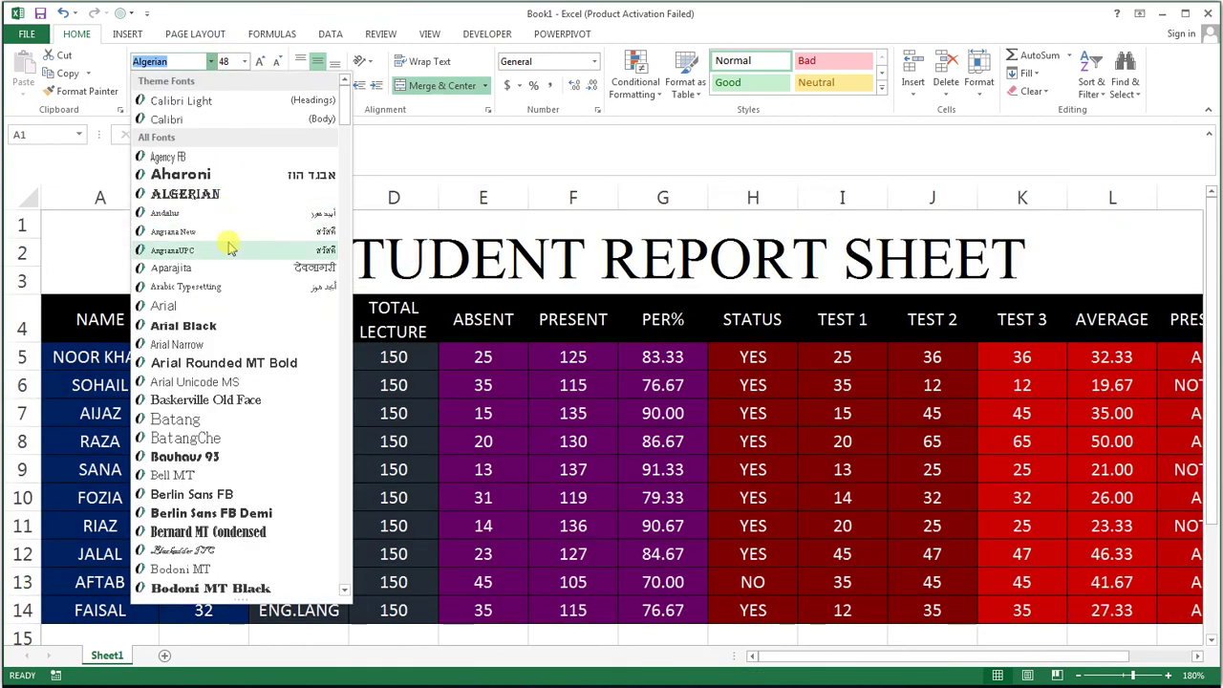
{"action": "left_click", "coordinate": [234, 222]}
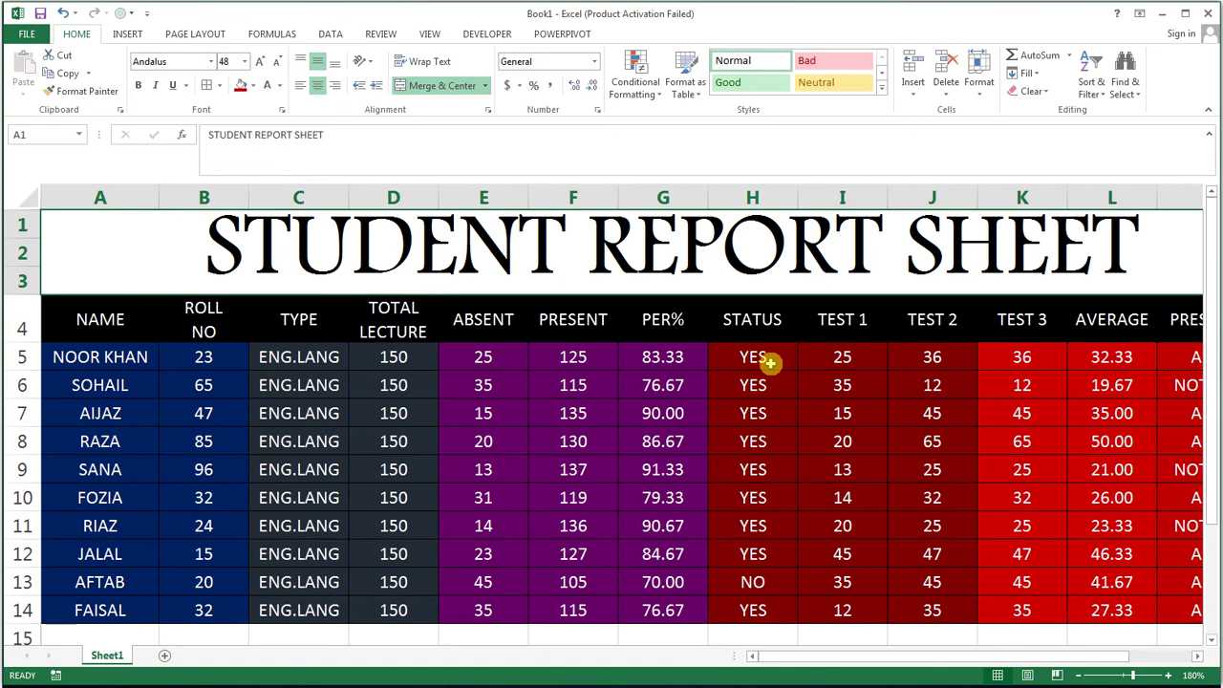
Select the TYPE and NAME header cells, then move along the header row to PRESENT.
{"action": "left_click", "coordinate": [593, 378]}
{"action": "left_click", "coordinate": [268, 328]}
{"action": "left_click", "coordinate": [144, 333]}
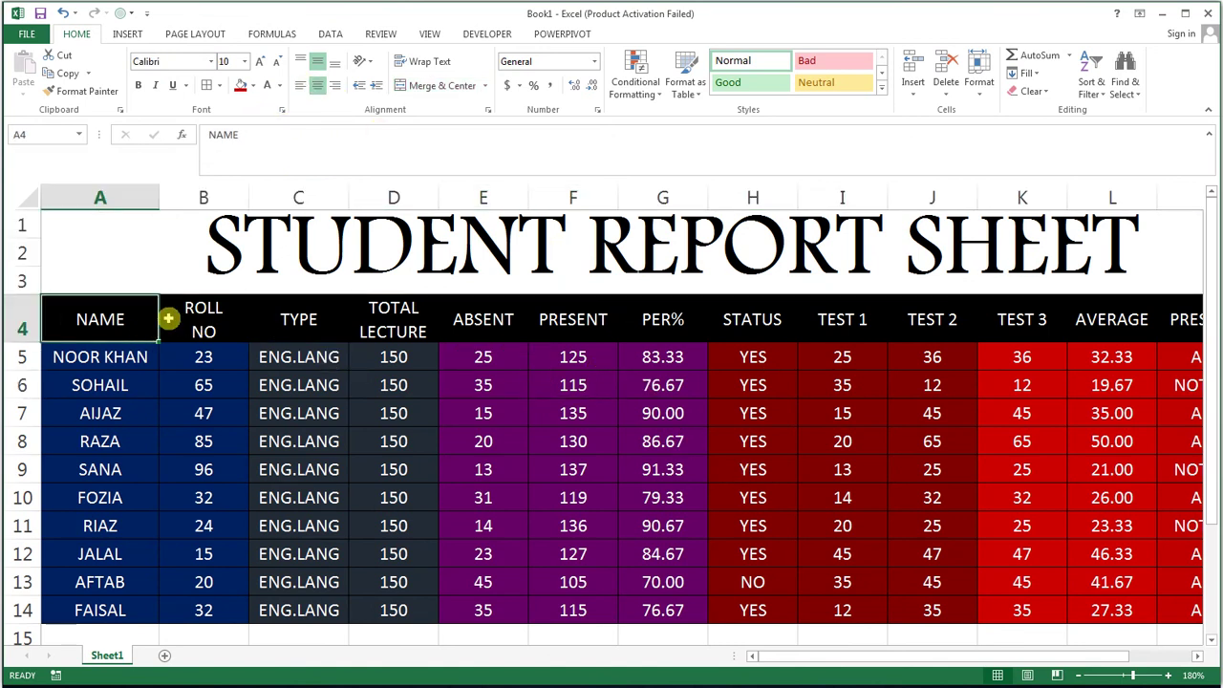
{"action": "key", "text": "Right"}
{"action": "key", "text": "Right"}
{"action": "key", "text": "Right"}
{"action": "key", "text": "Right"}
{"action": "key", "text": "Right"}
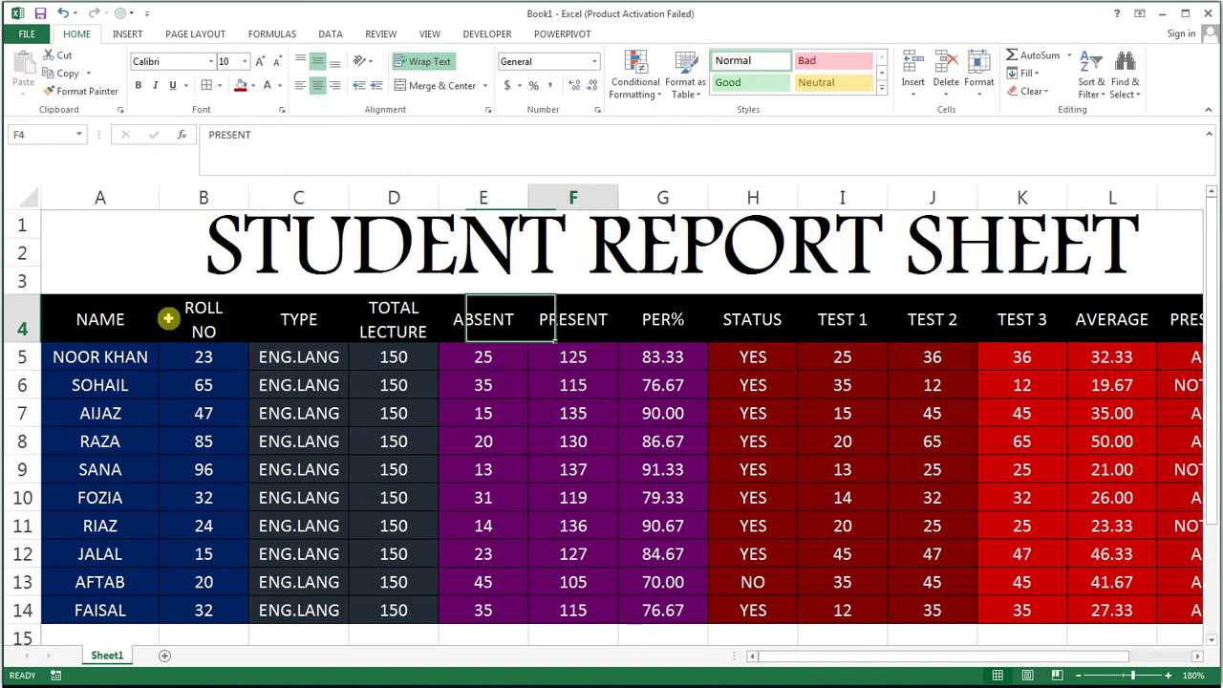